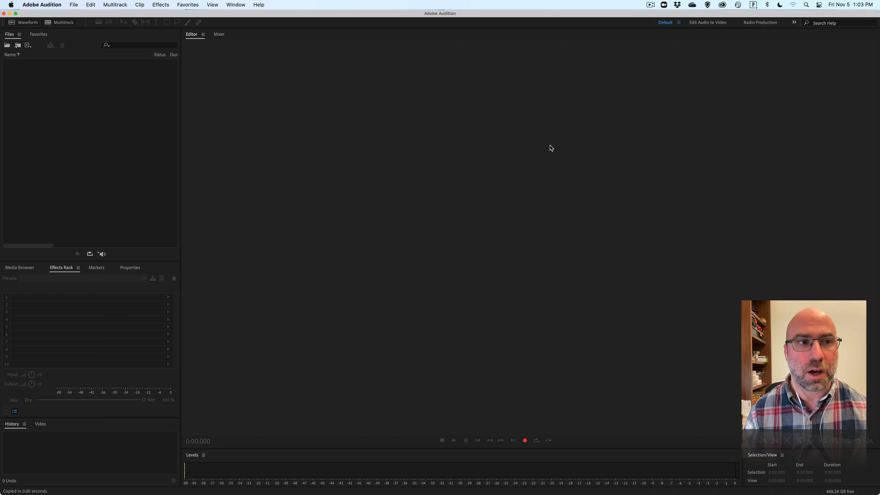
Set the audio hardware's default input to SR600202, keep Telestream Audio Capture as the default output, and apply the preferences.
click(37, 5)
mouse_move(52, 29)
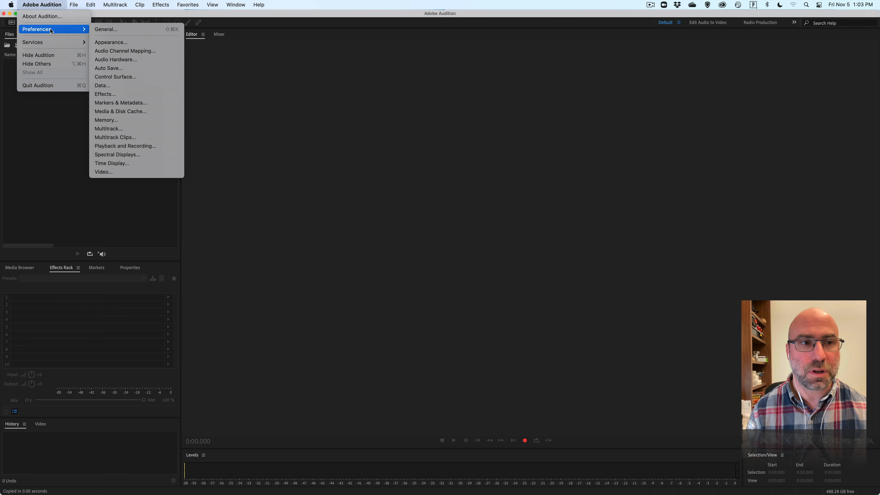
click(116, 62)
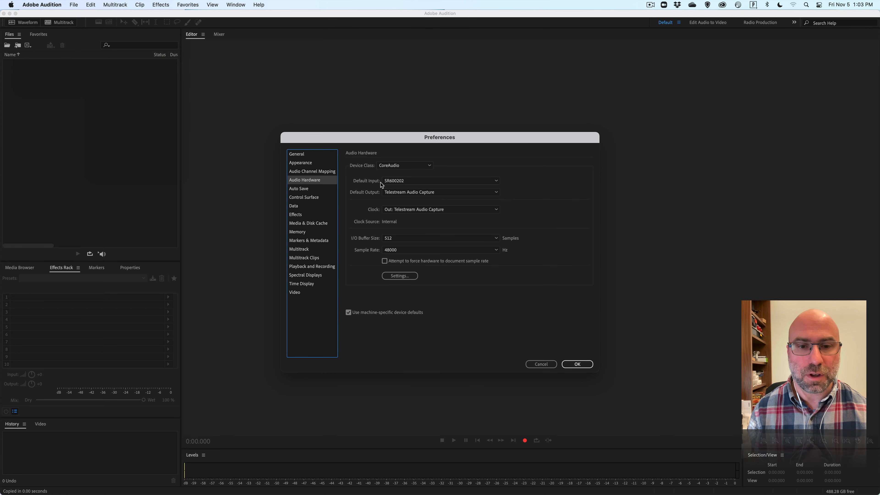
click(407, 181)
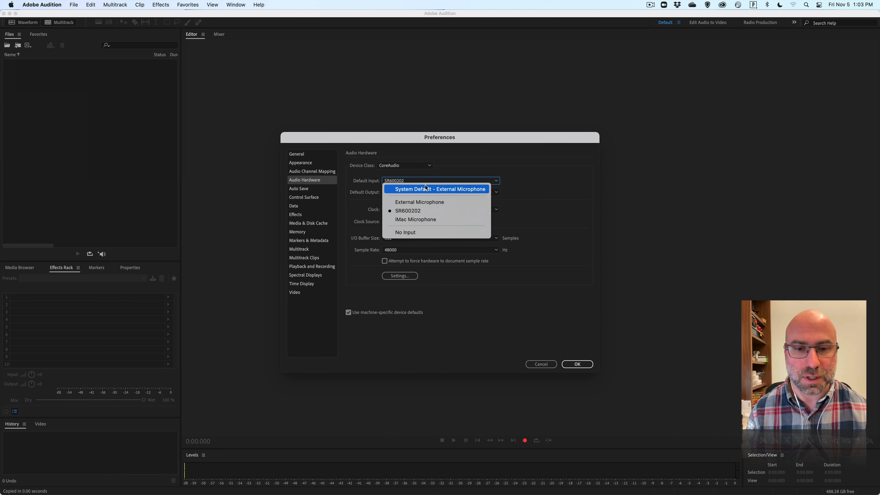
click(422, 210)
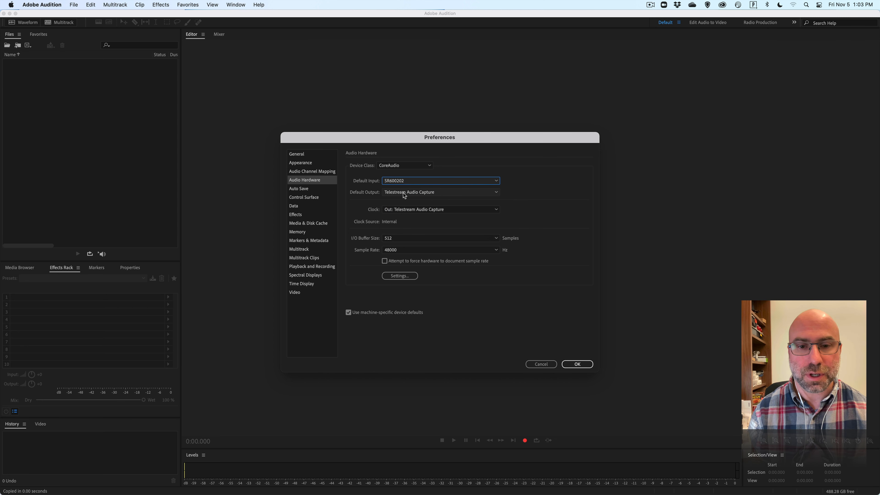
click(454, 194)
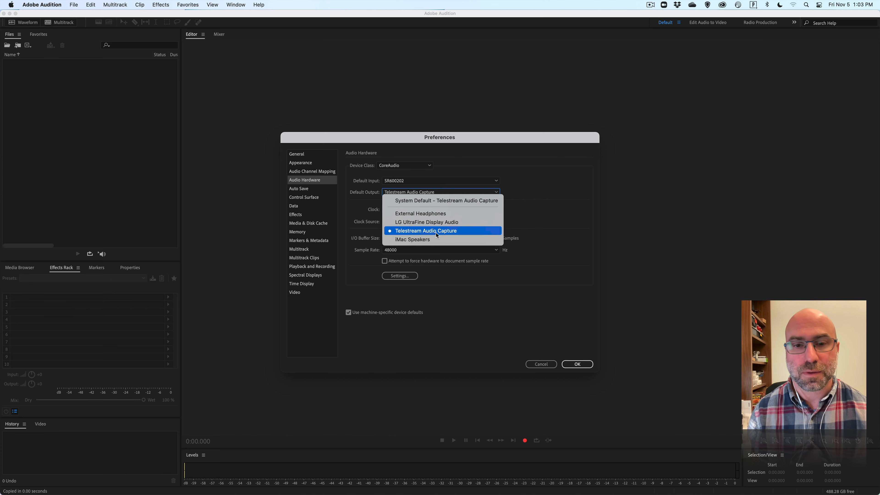
click(549, 211)
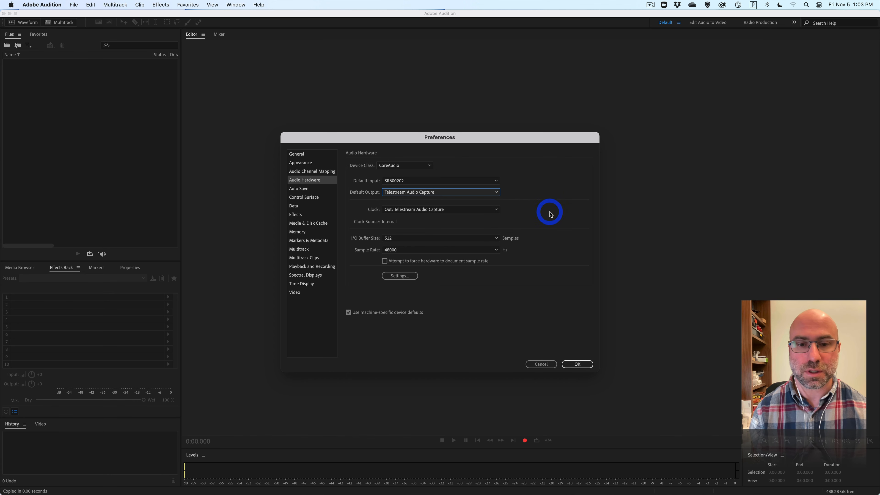
click(573, 365)
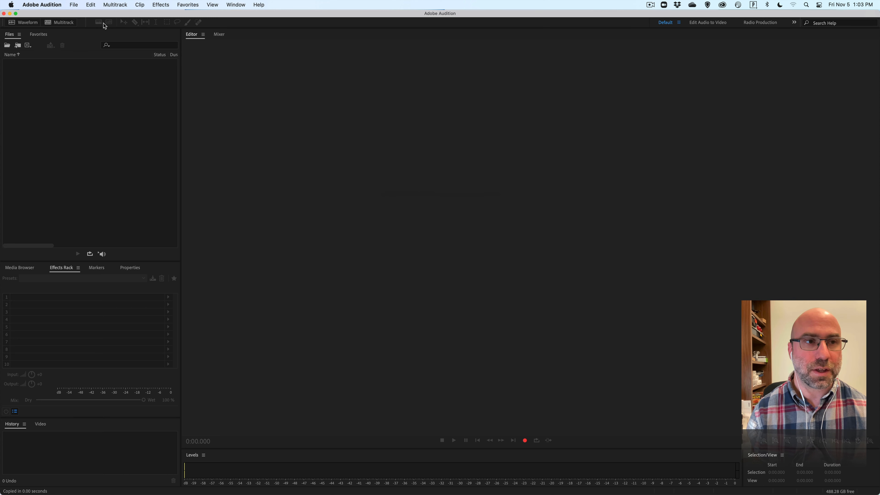
click(73, 4)
mouse_move(166, 16)
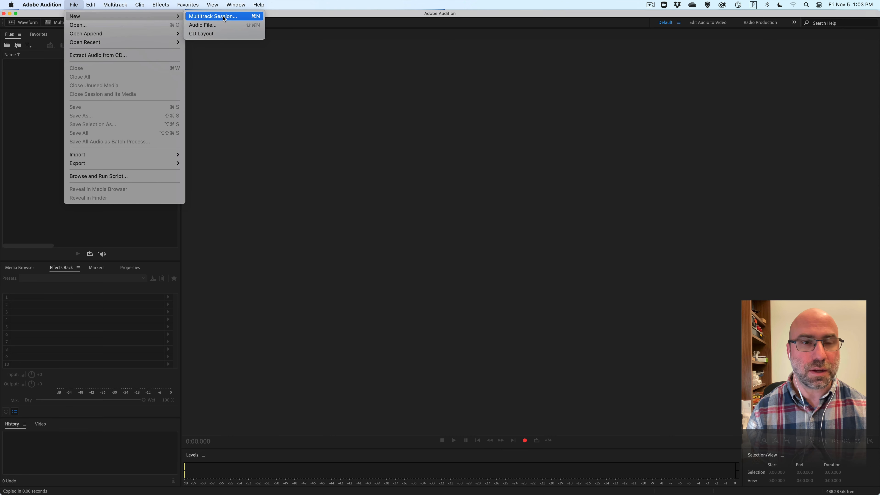
click(43, 75)
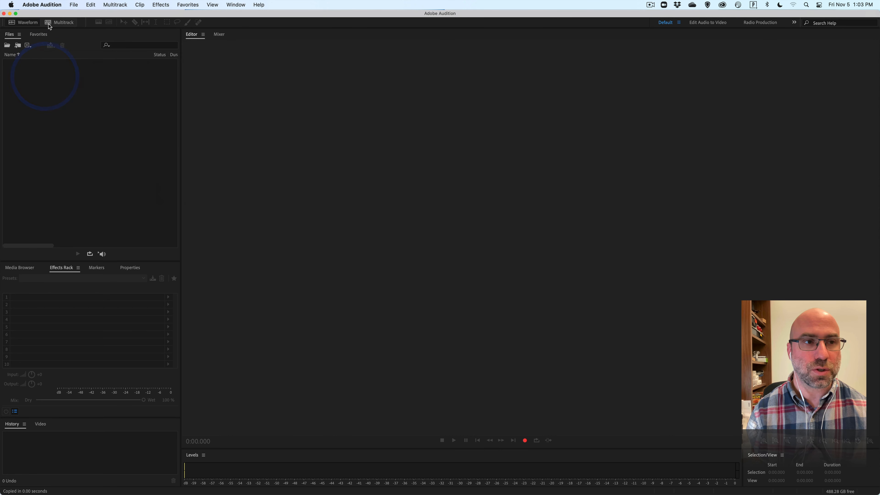
Start a new multitrack session and set its folder location to the Demo folder within CM563 in the OneDrive Courses folder.
click(61, 23)
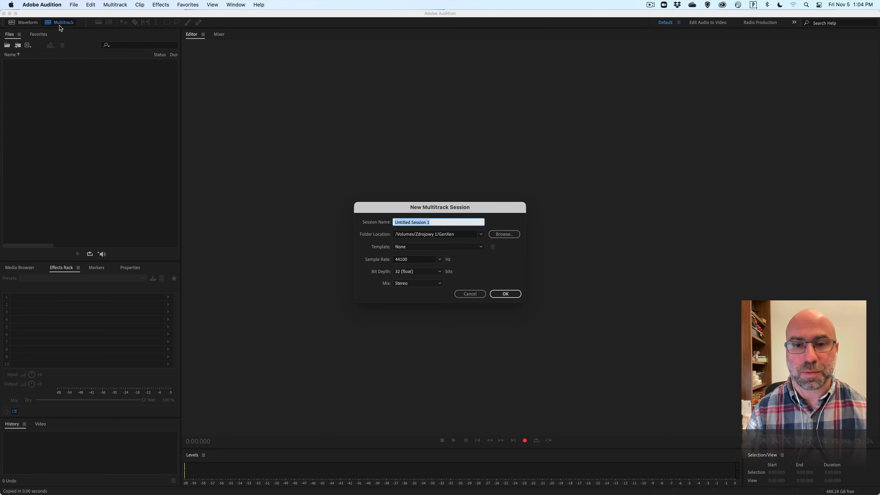
click(505, 236)
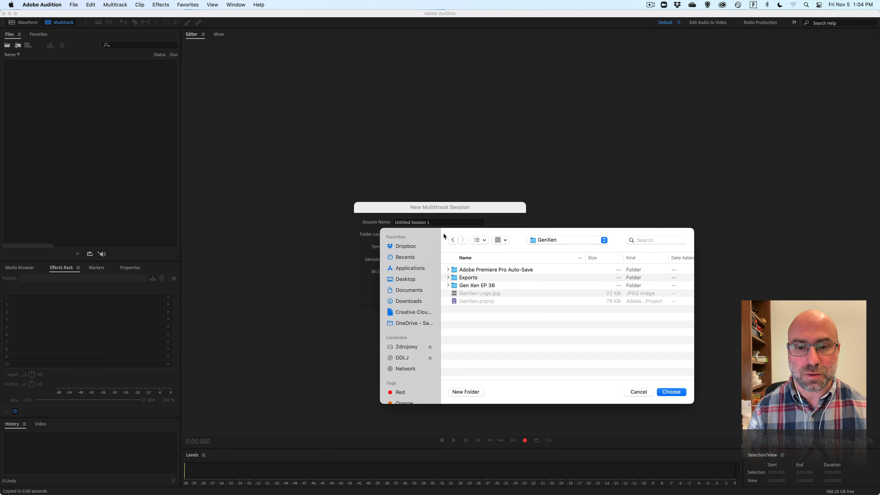
click(408, 323)
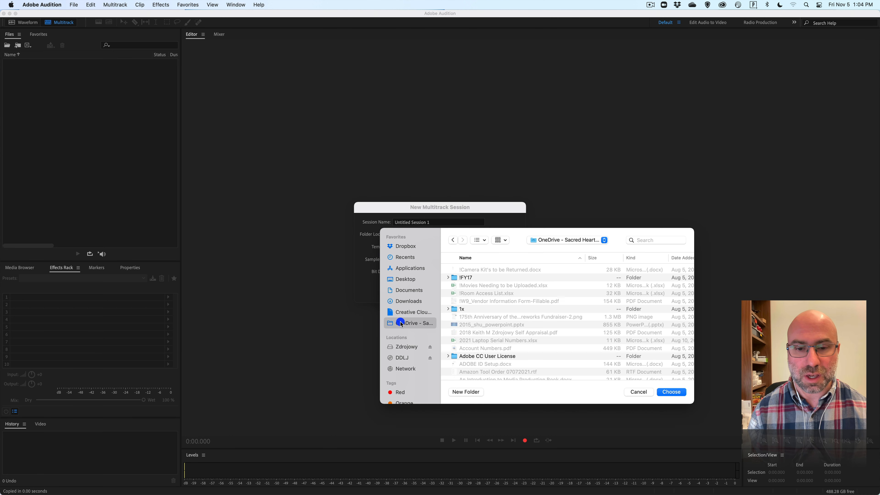
scroll(485, 323, down, 3)
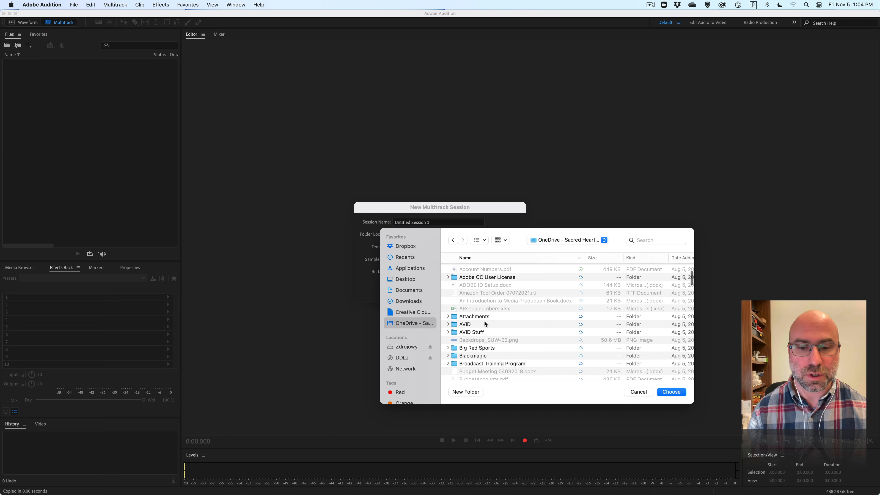
scroll(484, 322, down, 10)
scroll(473, 302, down, 5)
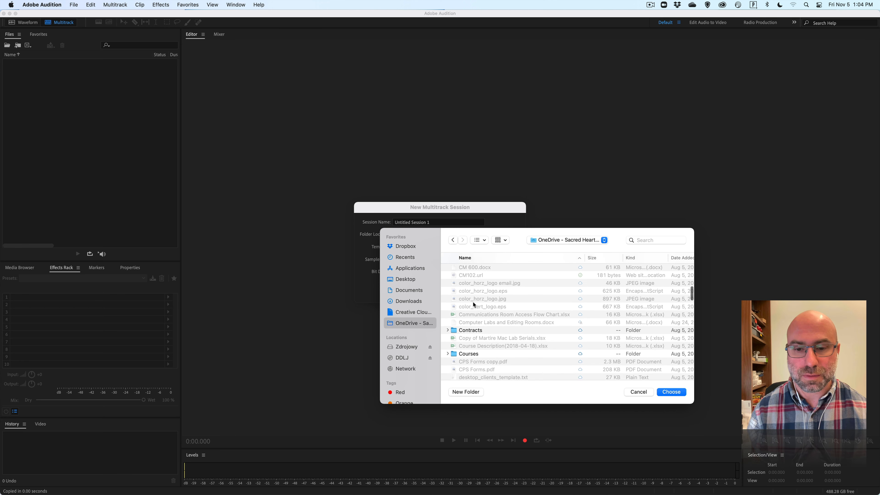
double_click(468, 352)
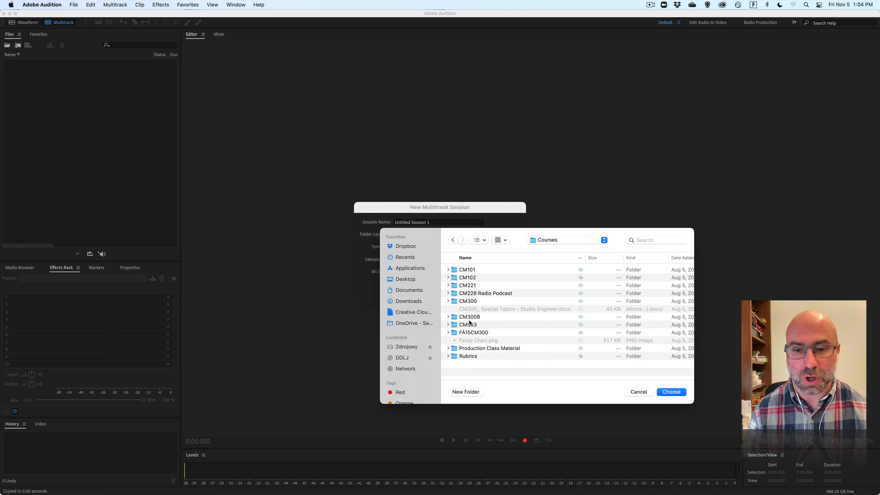
double_click(469, 325)
double_click(468, 317)
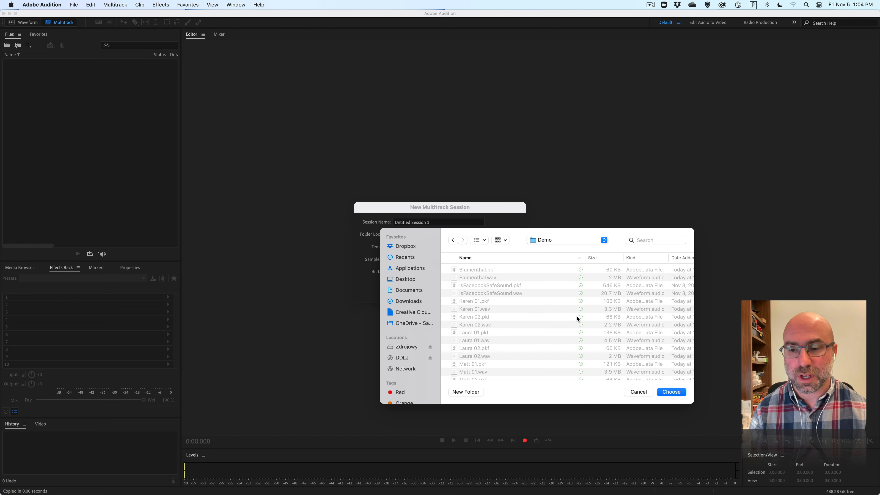
click(681, 393)
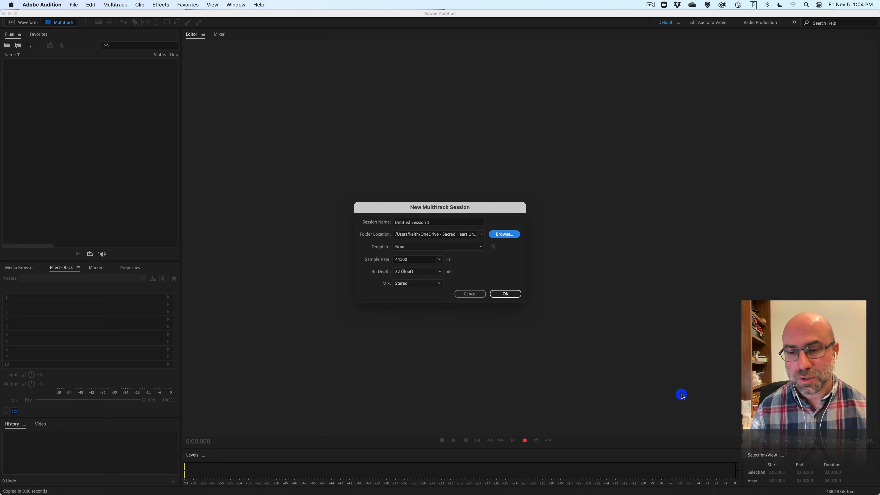
Name the multitrack session "Is Facebook Safe For Kids" and create it.
drag(444, 222, 386, 223)
text(I)
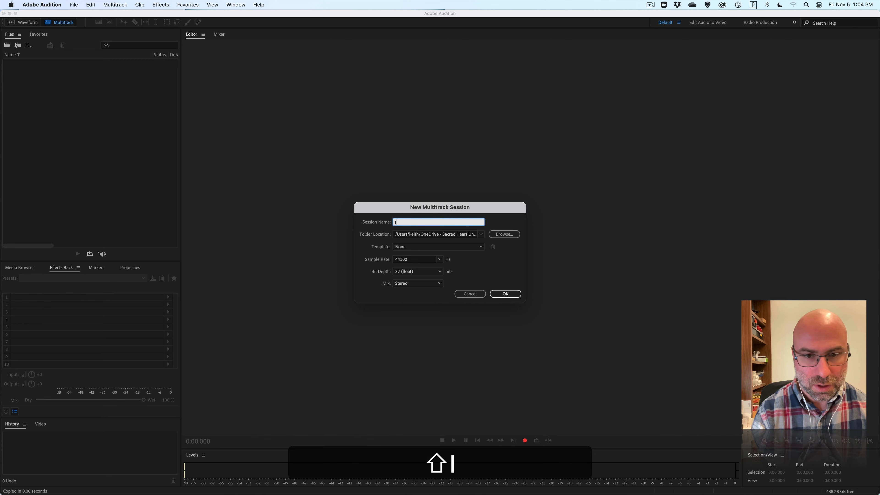
text(s Facebok)
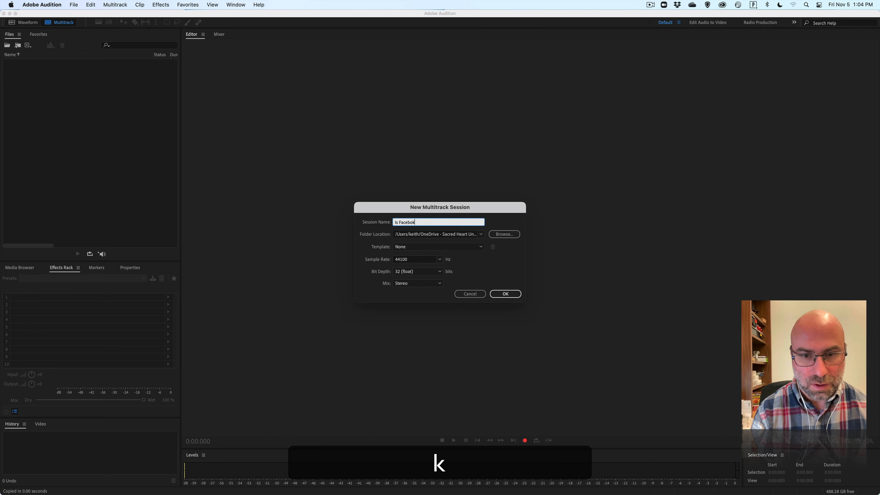
key(BackSpace)
text(ok Saf)
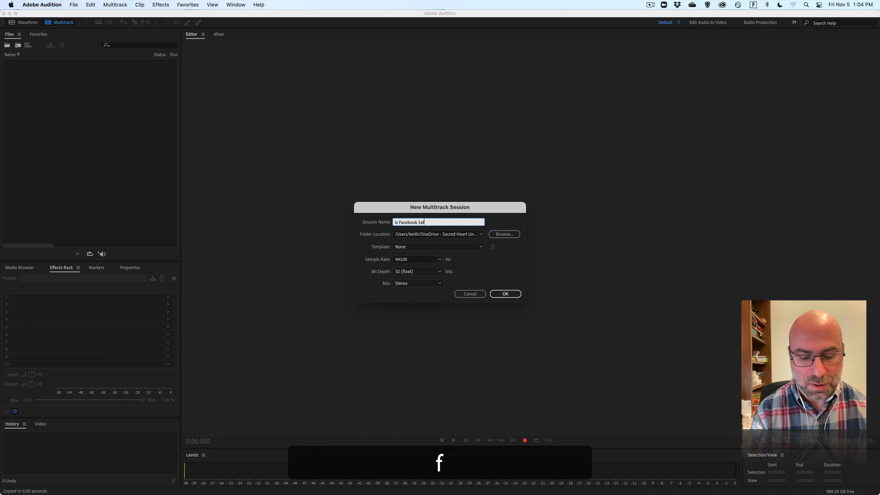
text(e For Kids)
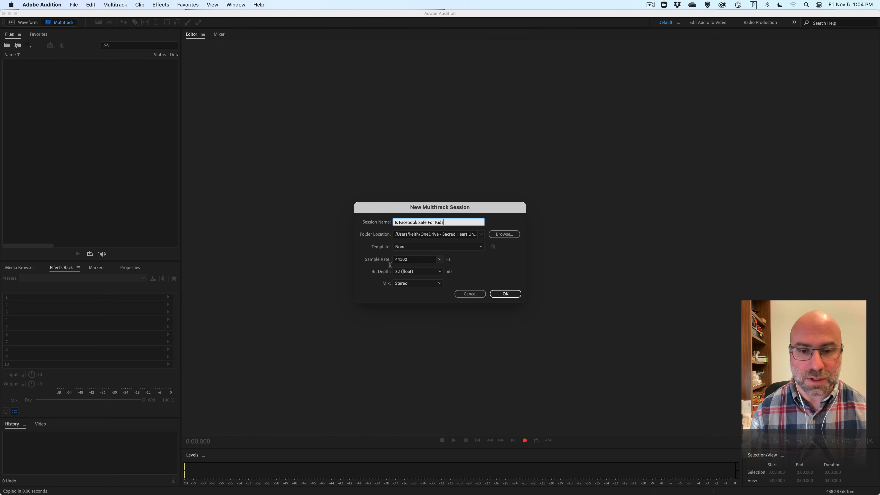
click(504, 294)
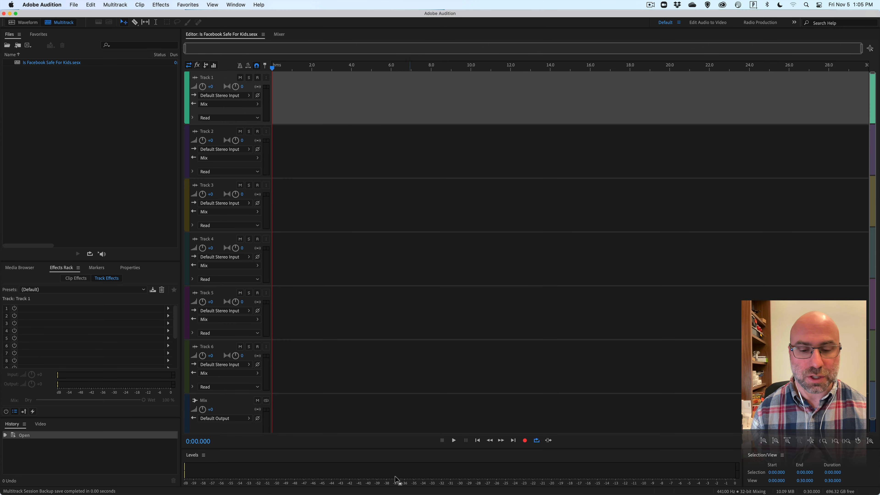
Switch to Finder, inspect the Is Facebook Safe For Kids folder inside the OneDrive Demo folder, and return to Adobe Audition.
mouse_move(299, 493)
click(253, 483)
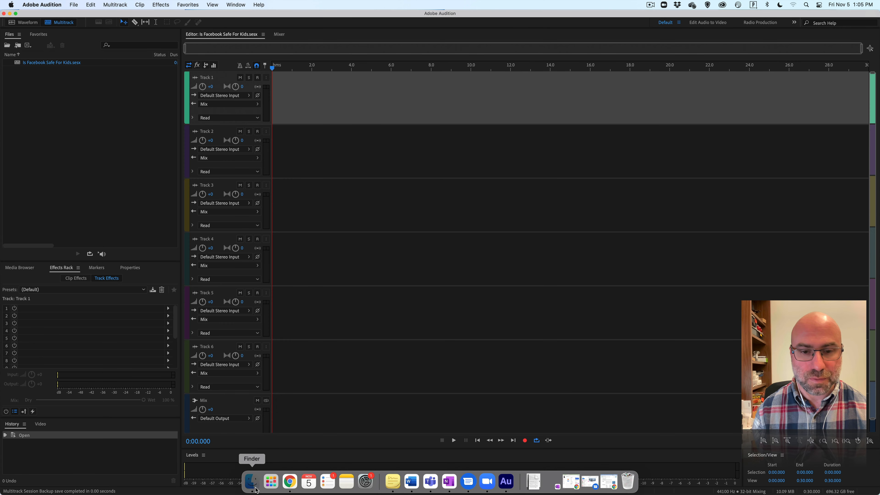
click(338, 260)
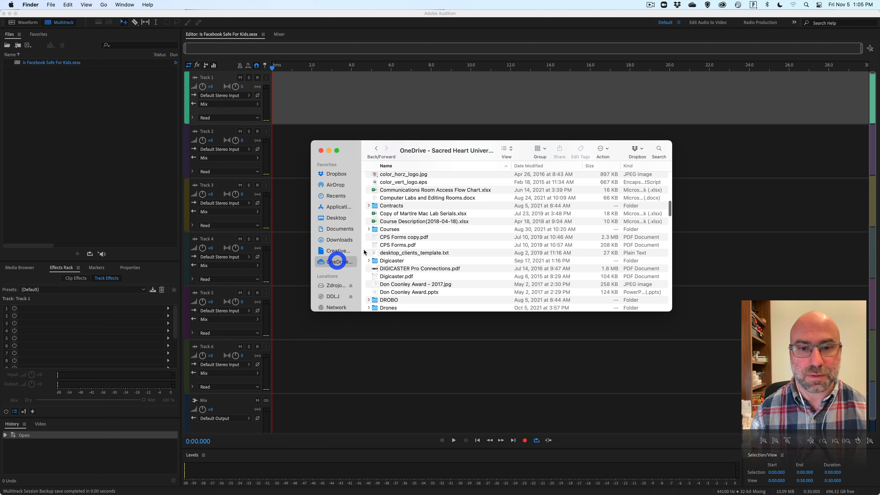
double_click(390, 229)
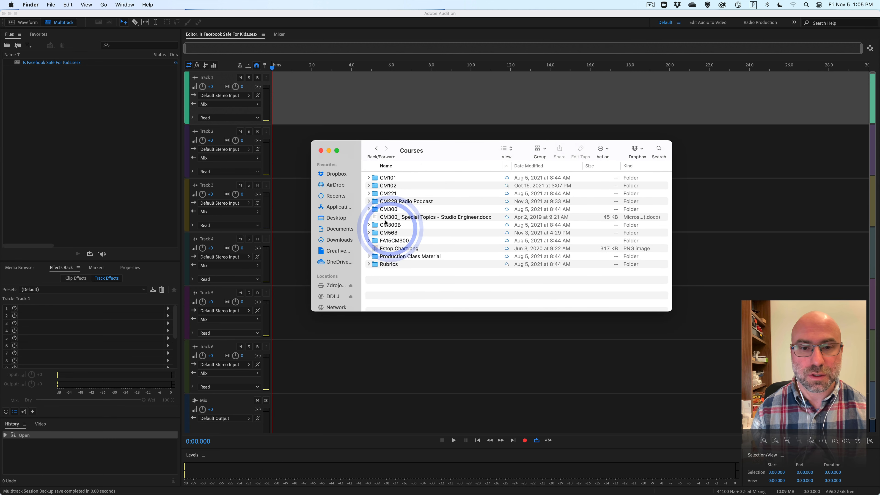
double_click(386, 233)
double_click(387, 225)
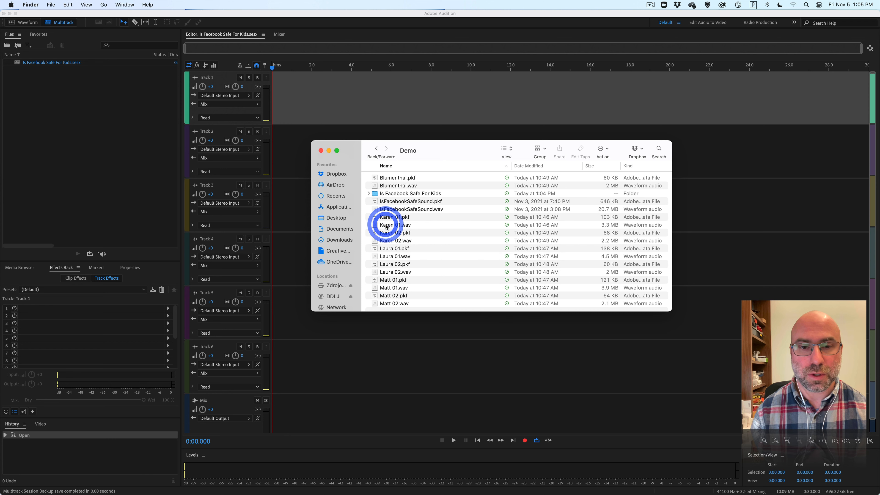
click(368, 194)
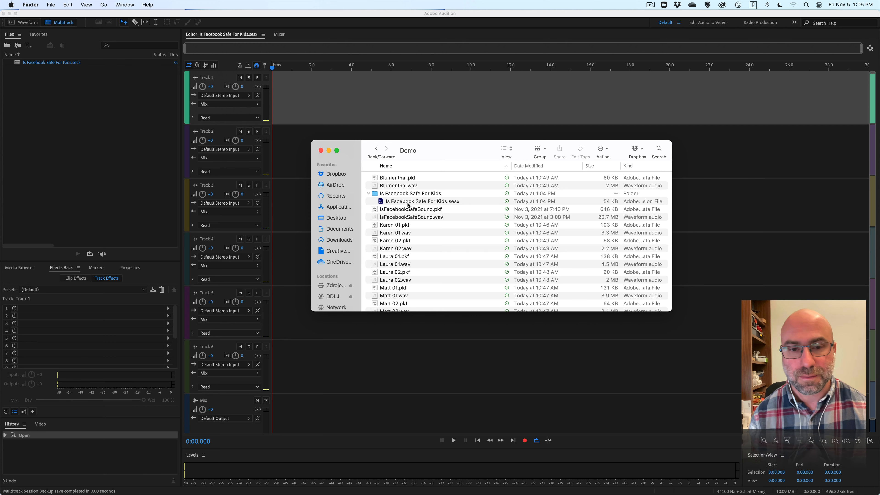
click(417, 17)
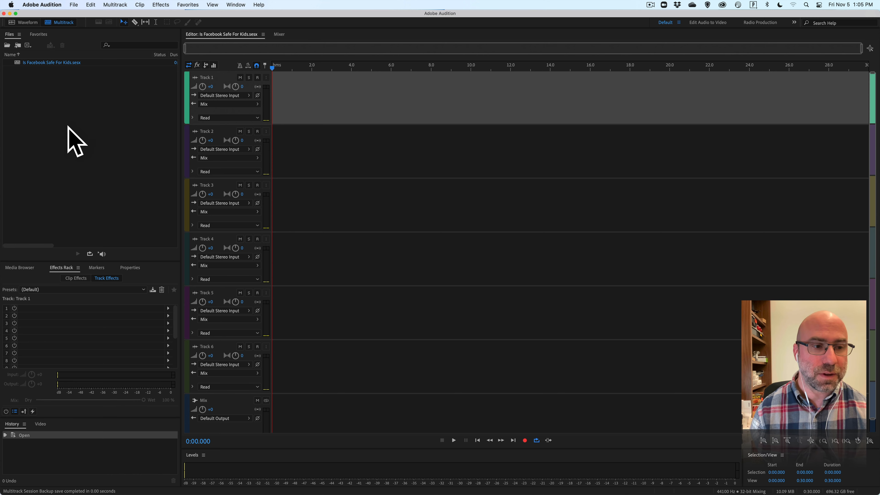
Look through the media browser, effects rack, markers and session properties, leaving the media browser displayed.
click(25, 268)
click(61, 268)
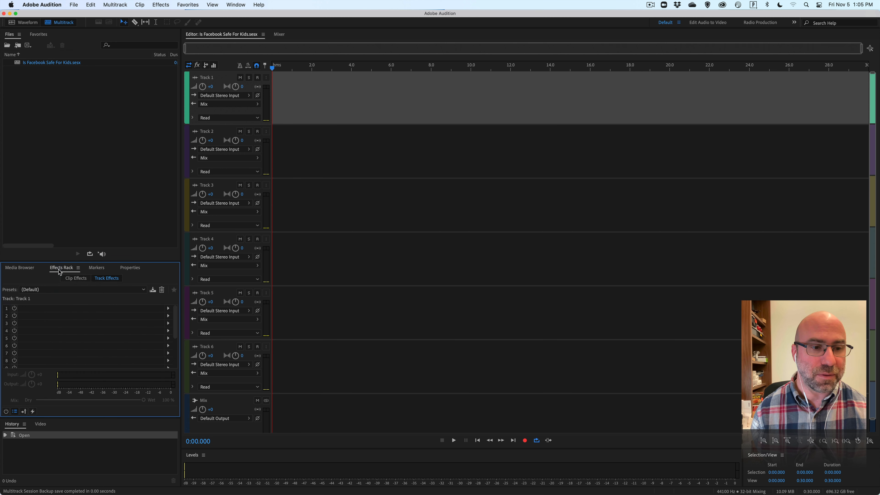
click(96, 268)
click(135, 270)
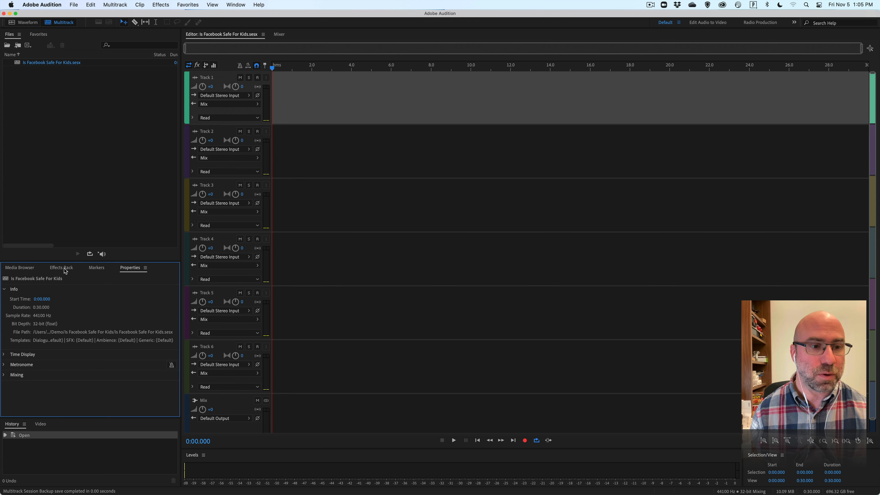
click(22, 268)
click(59, 268)
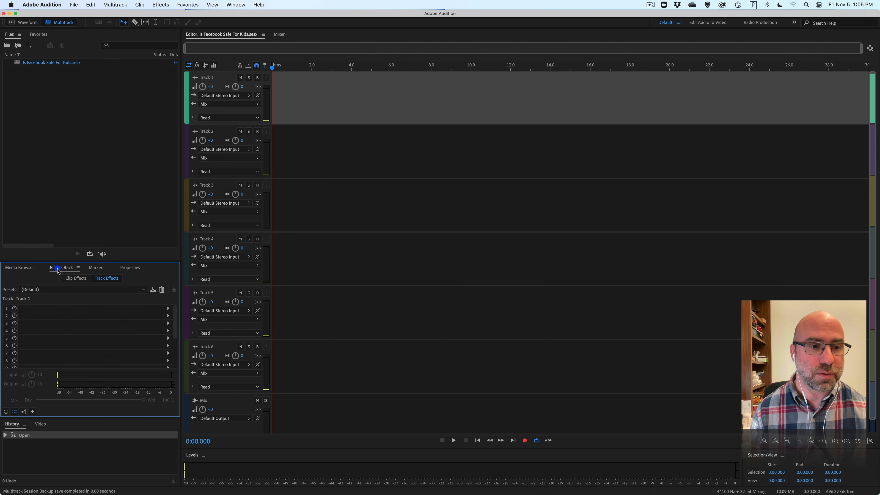
click(18, 268)
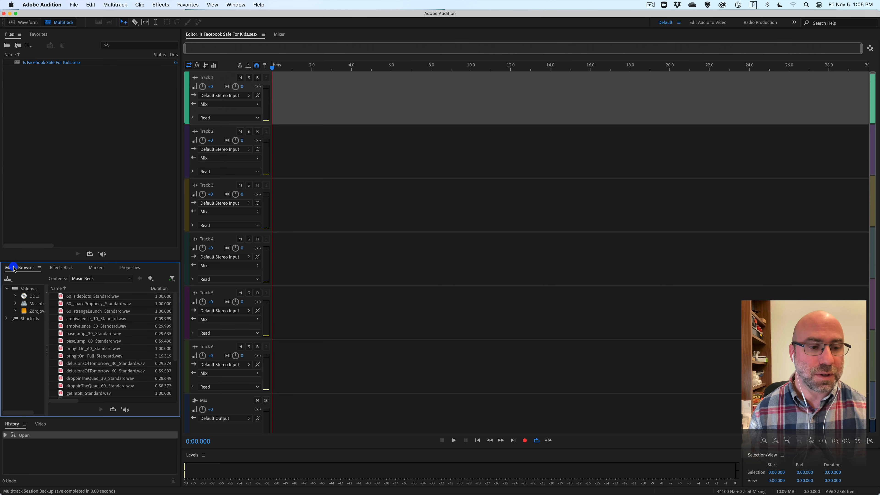
click(58, 96)
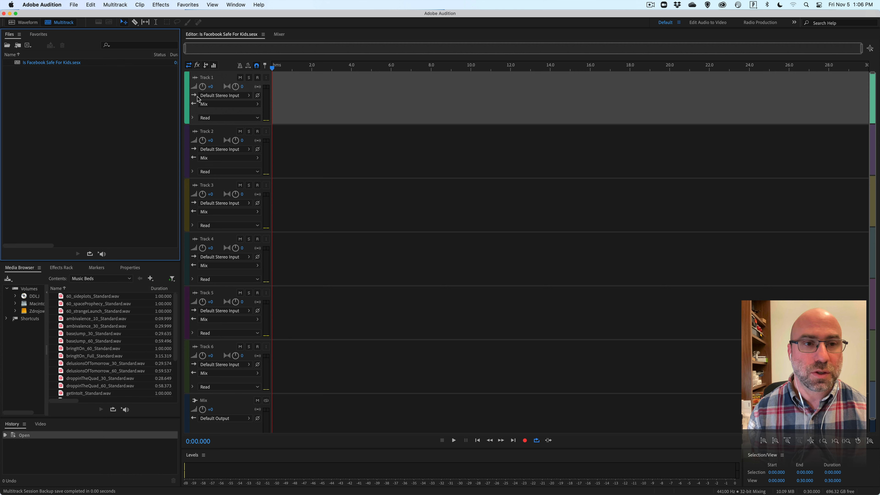
Rename Track 1 as Narration and set its input to the mono source [01M] SR600202: Front Left.
double_click(207, 79)
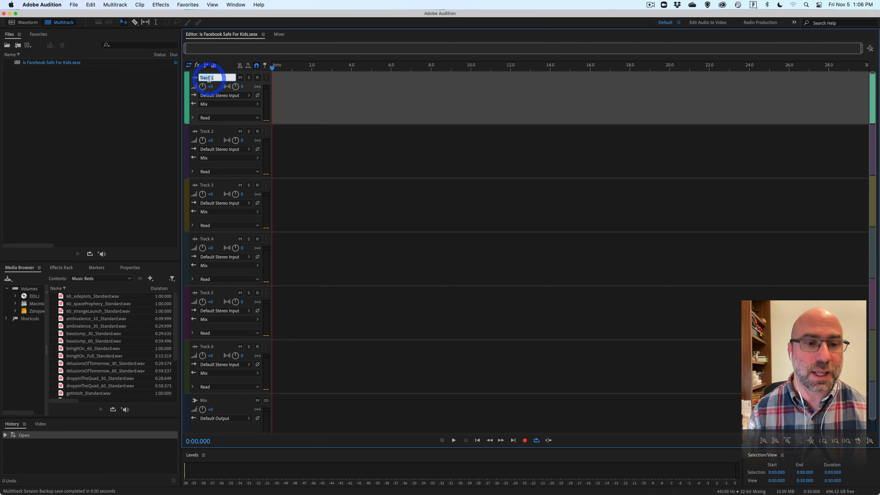
text(Narration)
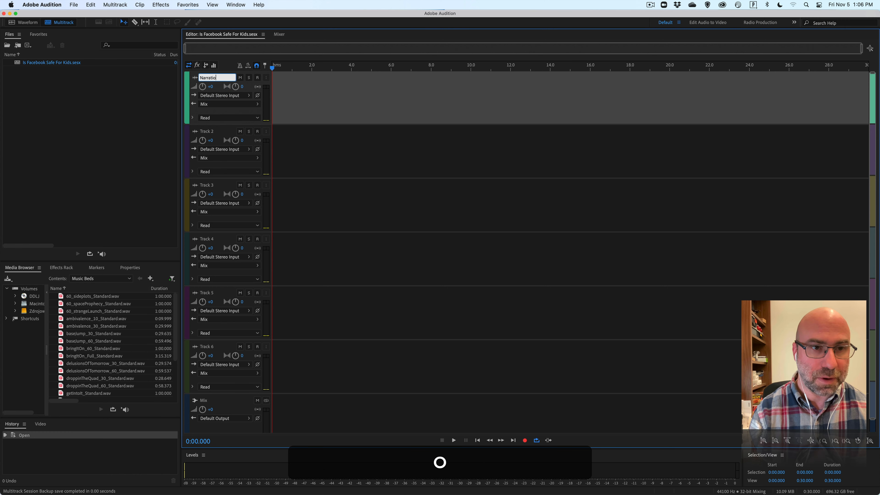
key(Return)
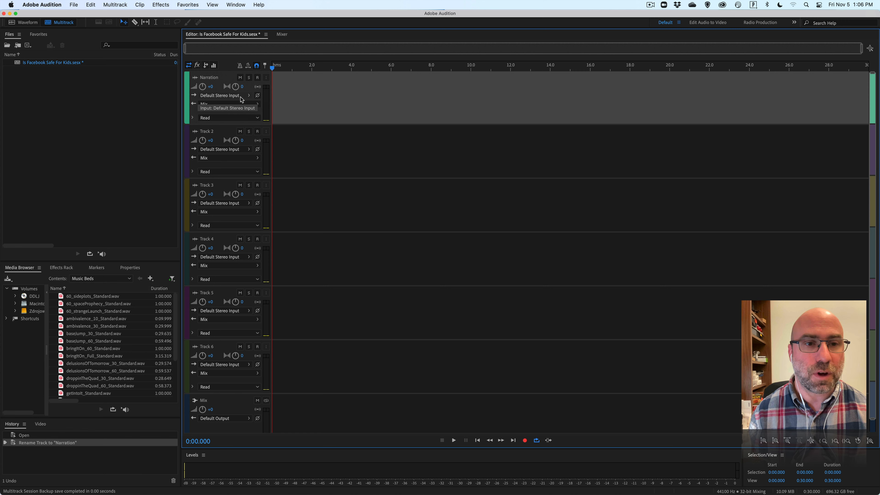
click(248, 96)
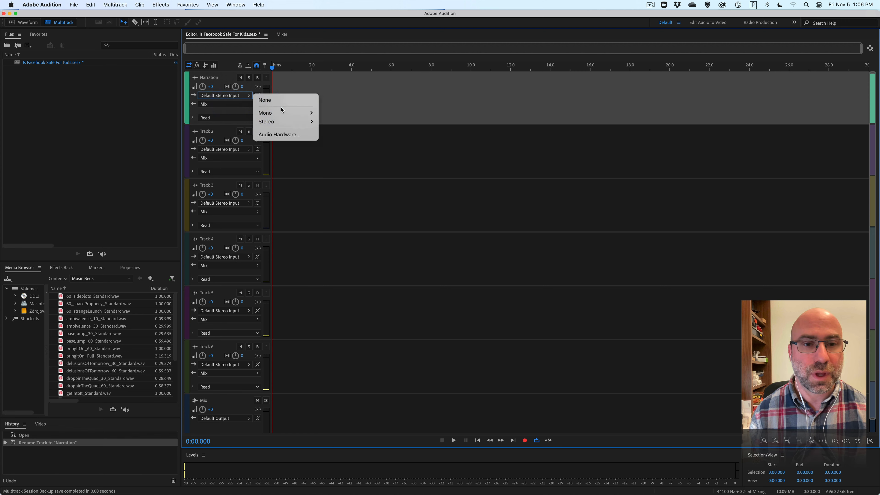
mouse_move(278, 114)
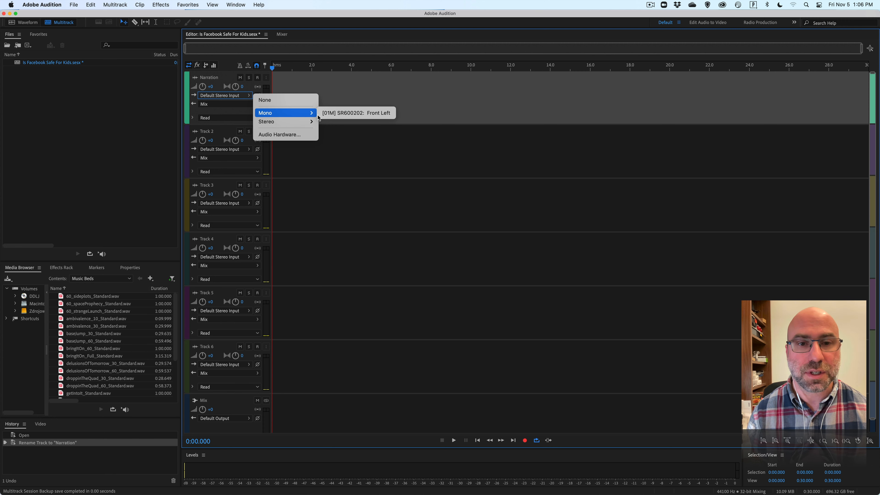
click(367, 114)
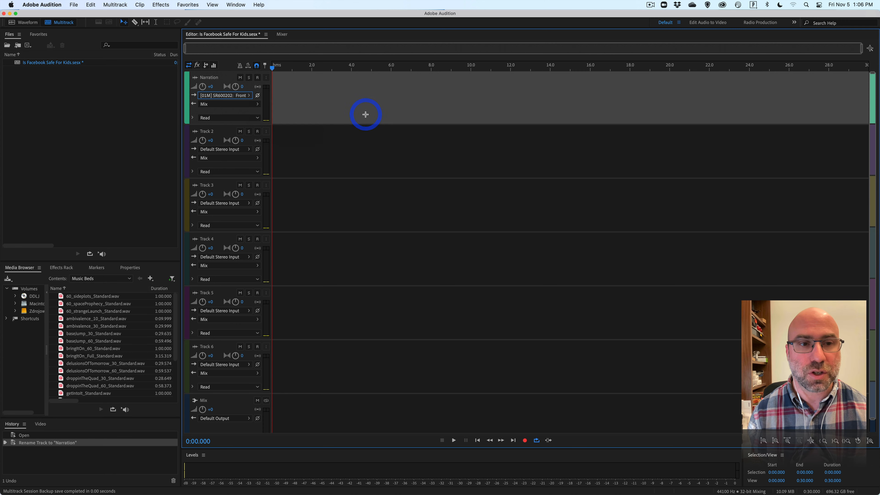
Arm the Narration track for recording and briefly switch its input monitoring on and off.
click(257, 78)
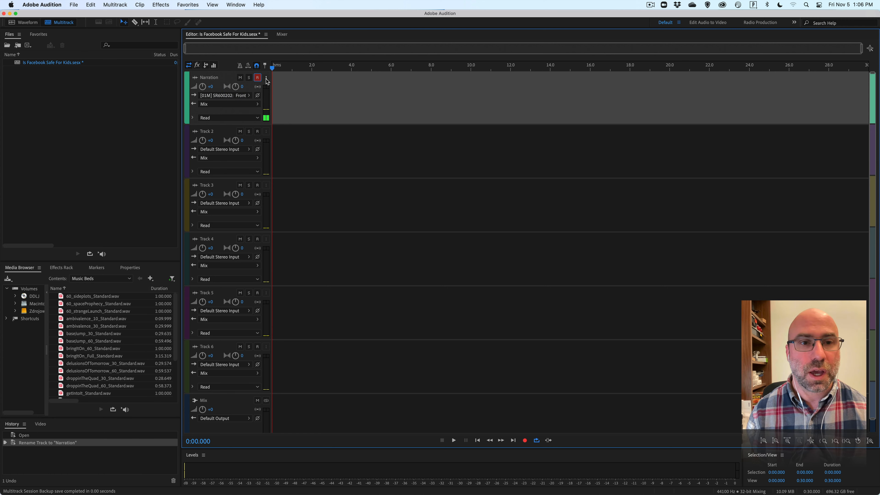
click(266, 78)
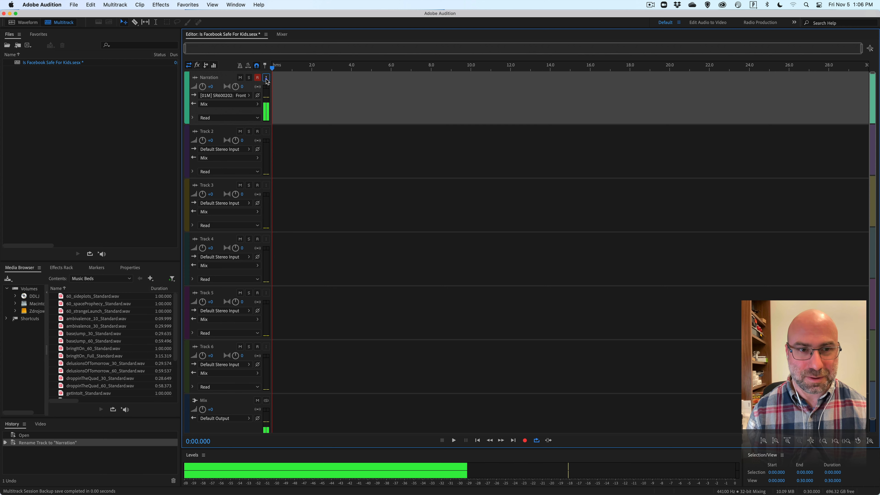
click(266, 79)
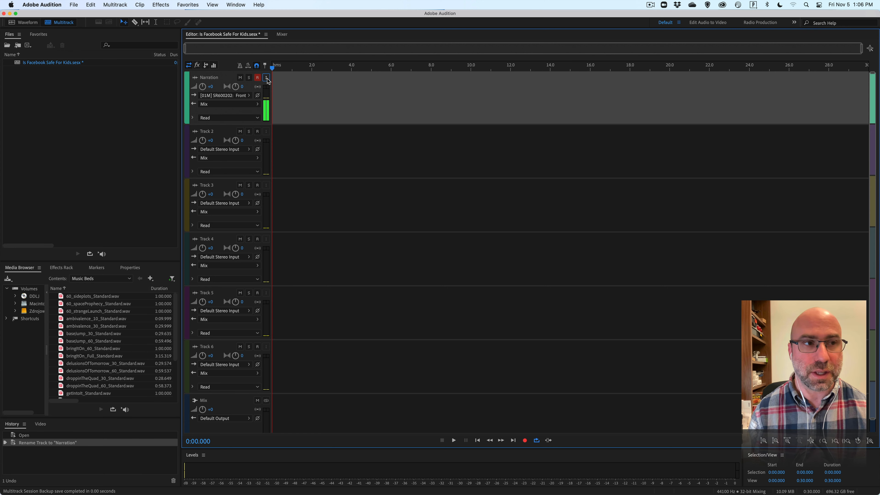
Set the I/O buffer size to 16 samples in the Audio Hardware preferences.
click(41, 4)
mouse_move(38, 31)
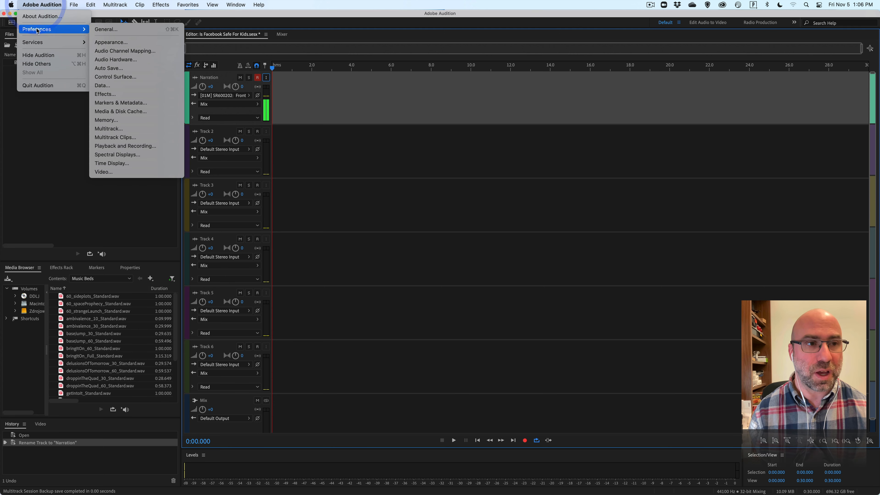
click(129, 60)
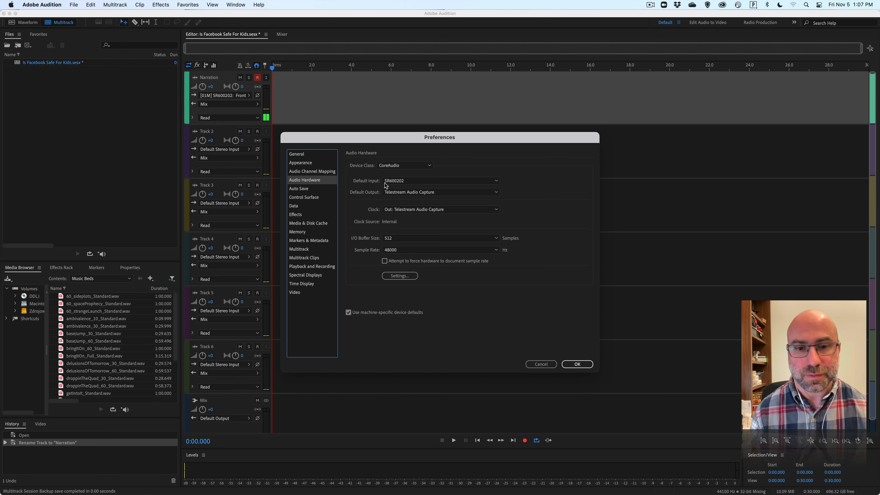
click(414, 238)
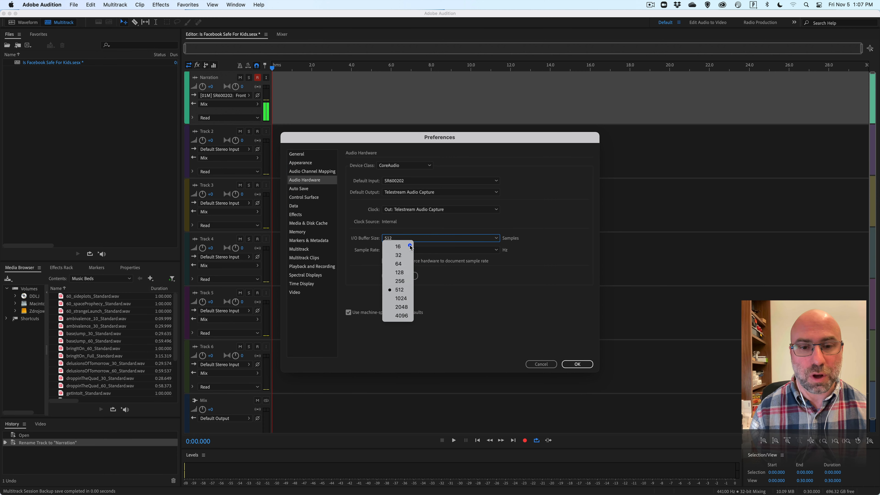
click(410, 246)
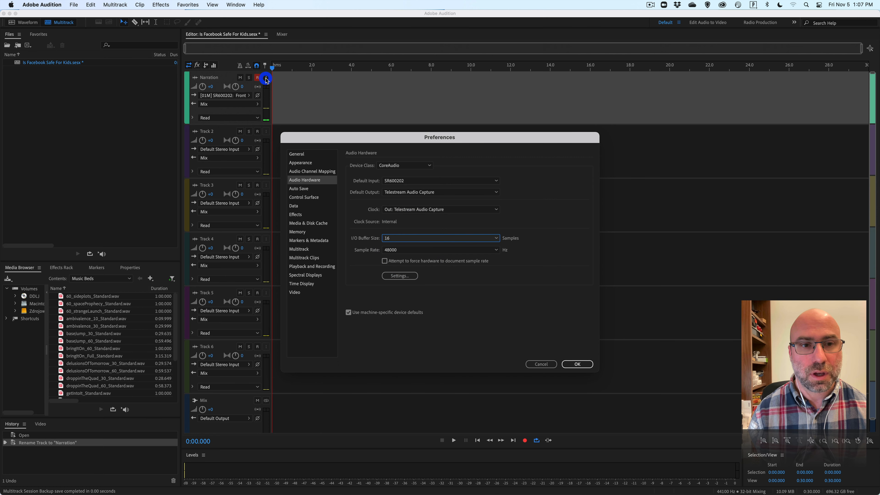
click(585, 364)
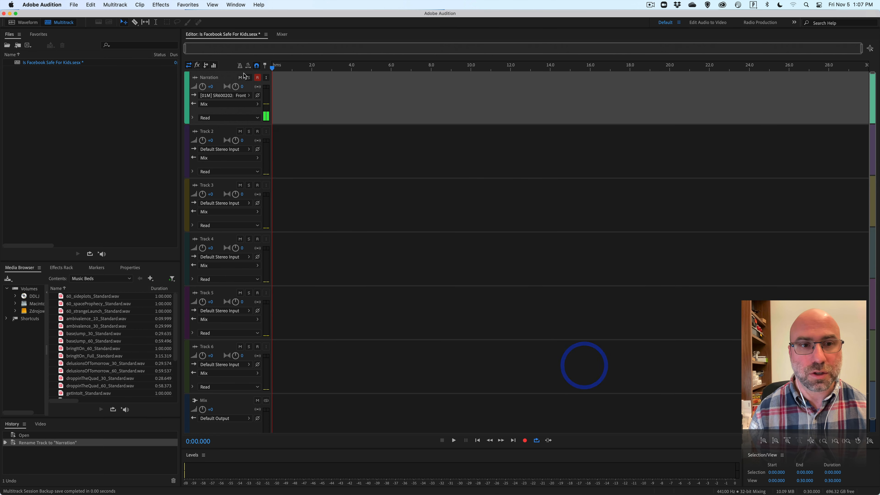
Test input monitoring on the Narration track, leaving it switched off.
click(266, 78)
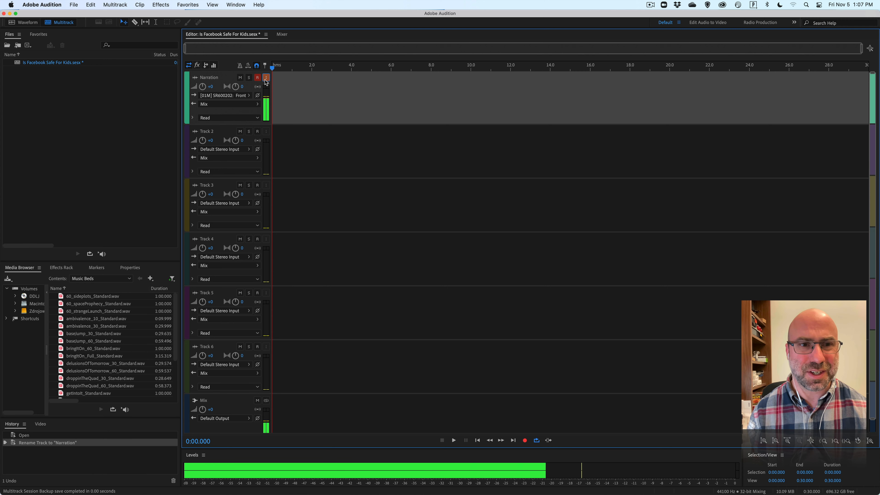
click(265, 80)
click(265, 79)
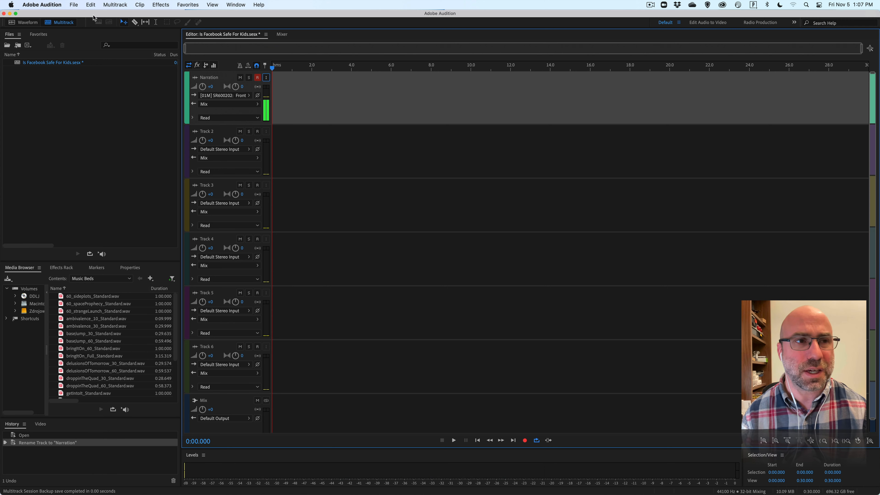
Review the available I/O buffer sizes in the Audio Hardware preferences without changing the setting.
click(42, 4)
mouse_move(52, 29)
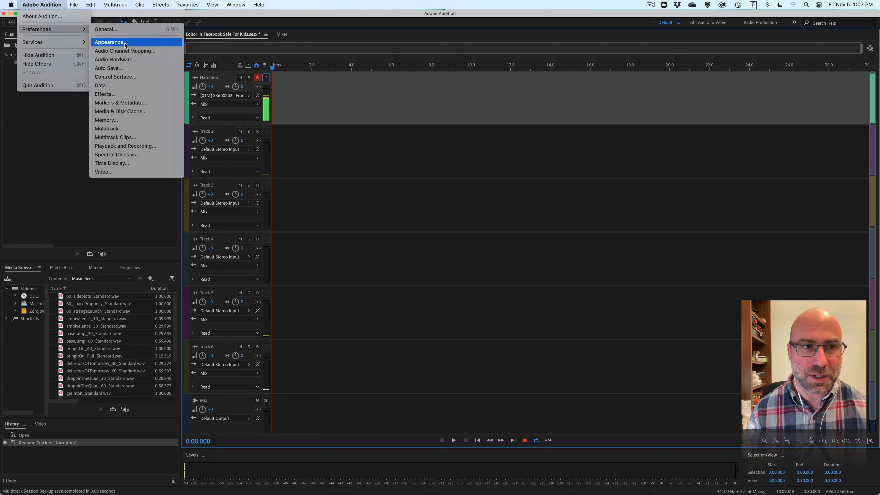
click(126, 62)
click(412, 239)
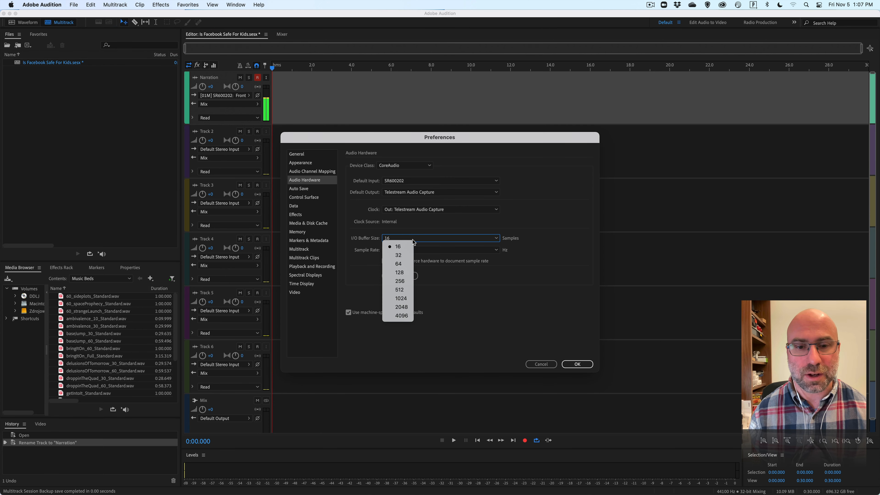
click(561, 237)
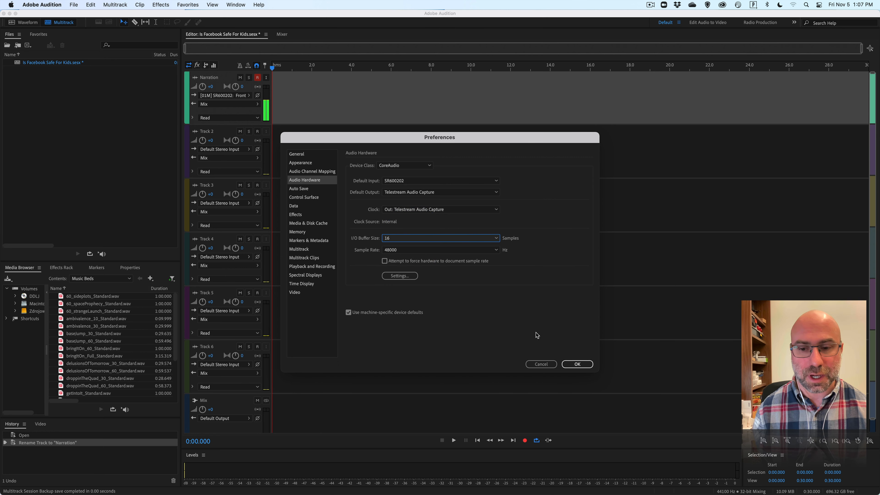
click(541, 364)
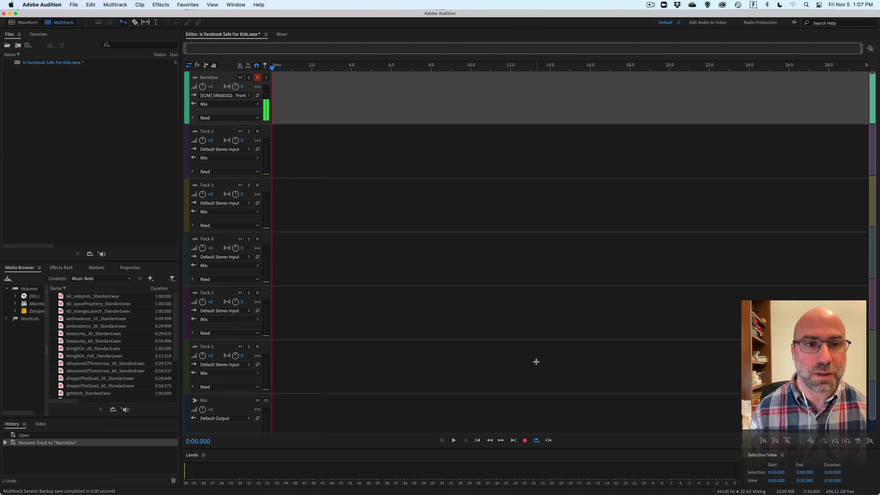
Switch to Word, enlarge the script document's window, skim the Facebook feature script, and return to Adobe Audition.
click(412, 483)
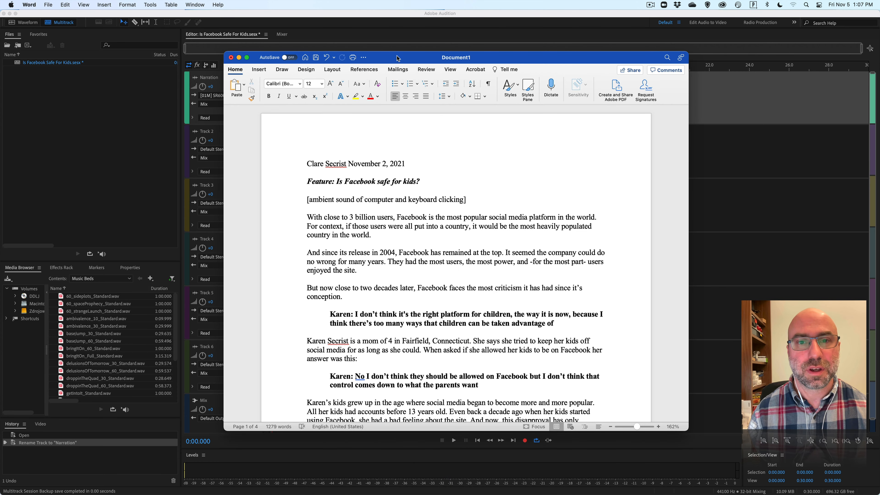
drag(397, 55, 411, 70)
scroll(366, 183, down, 6)
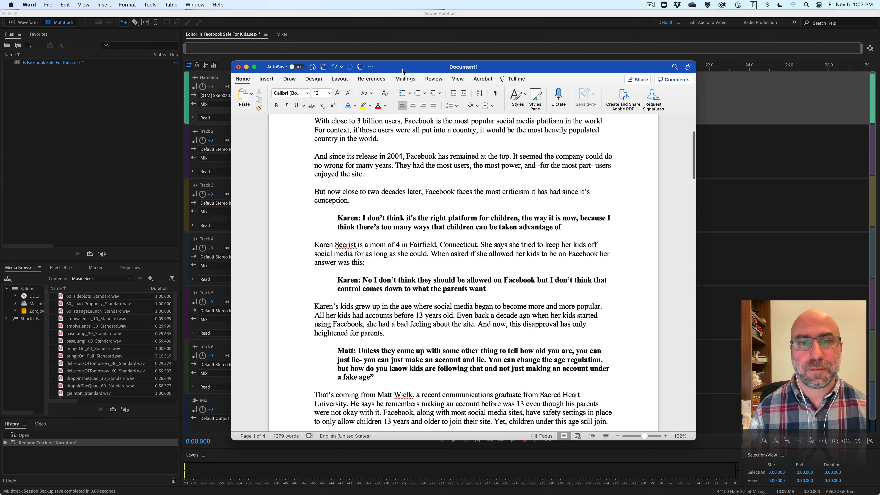
drag(404, 73, 381, 39)
drag(494, 407, 493, 458)
scroll(445, 222, up, 5)
scroll(445, 223, down, 3)
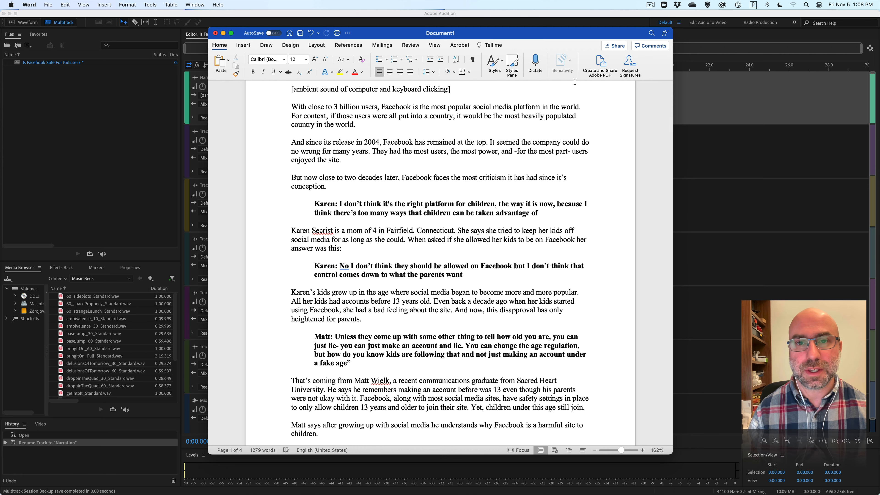
click(581, 17)
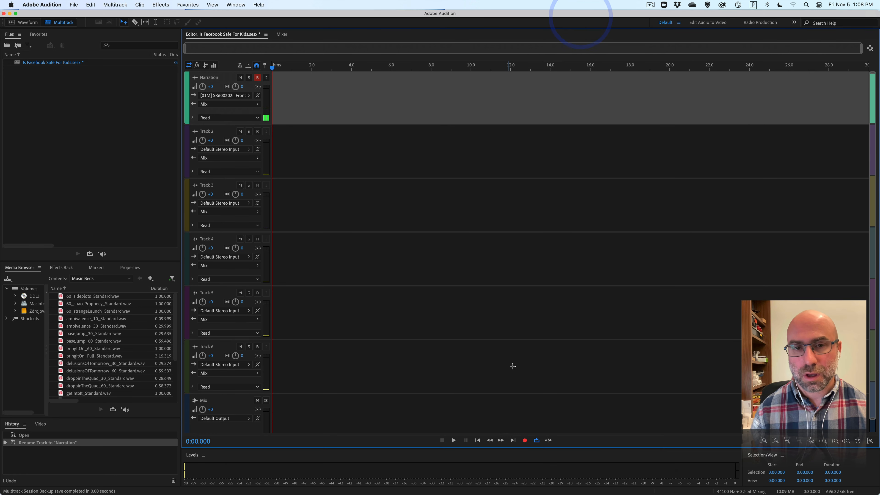
Switch to Word, place the script window below the Narration track, check the opening paragraphs, and return to Adobe Audition.
mouse_move(448, 493)
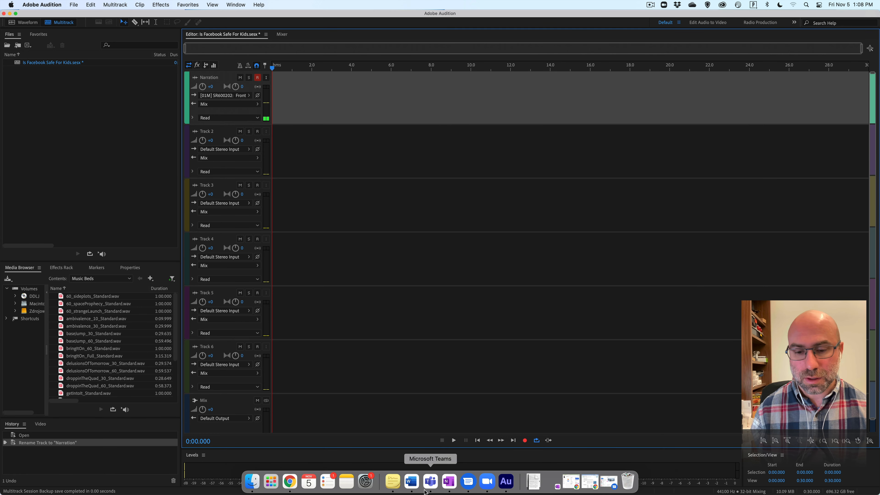
click(411, 481)
drag(493, 35, 516, 134)
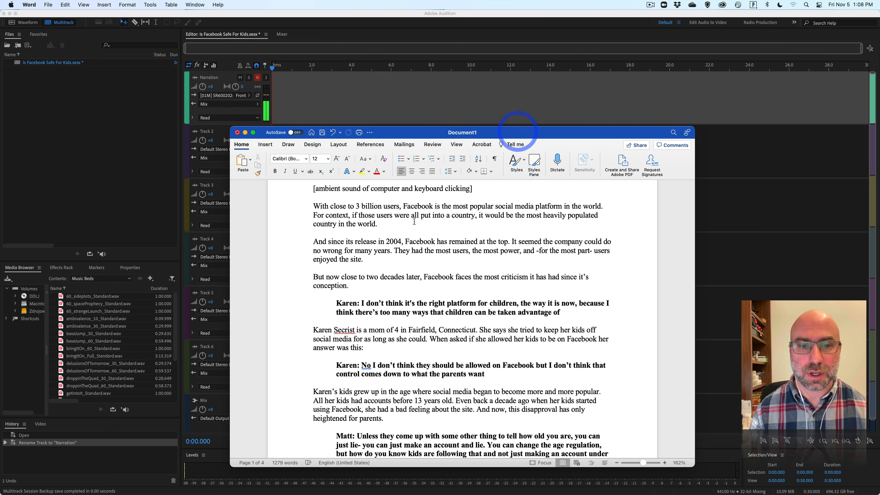
scroll(414, 222, up, 5)
scroll(412, 223, down, 5)
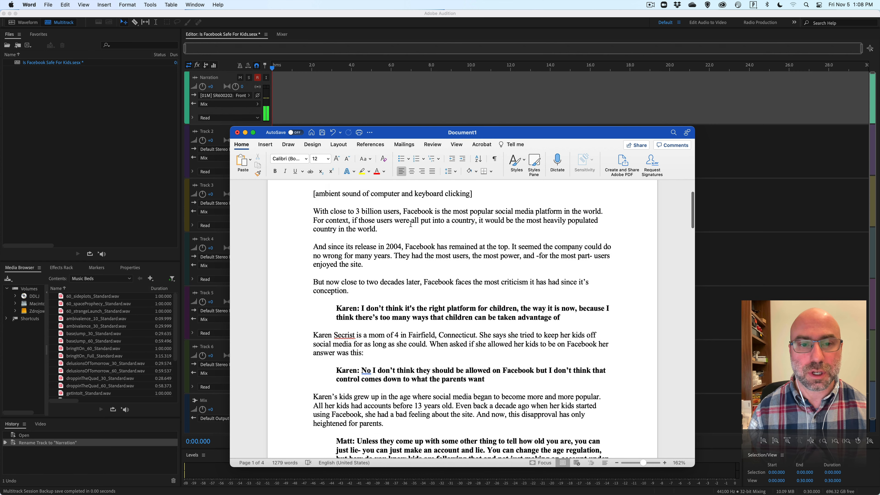
scroll(411, 224, down, 2)
click(779, 313)
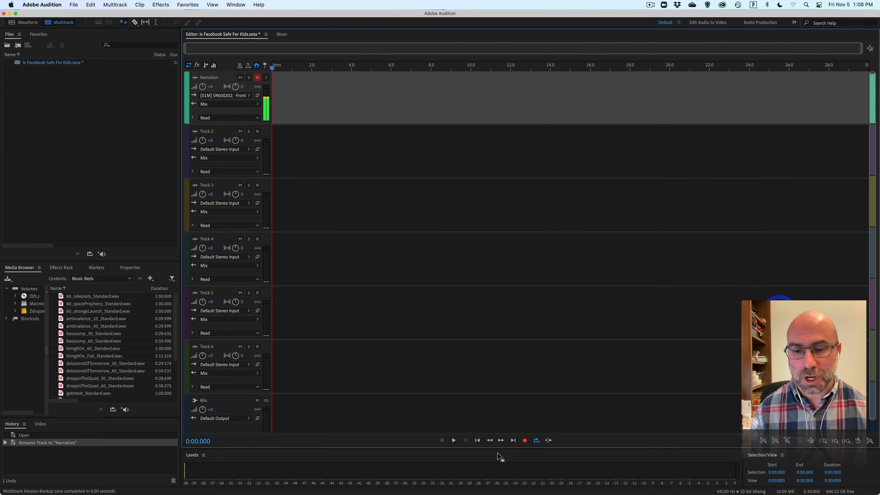
Start recording on the armed Narration track and switch to Word to bring up the opening paragraphs of the script.
click(526, 440)
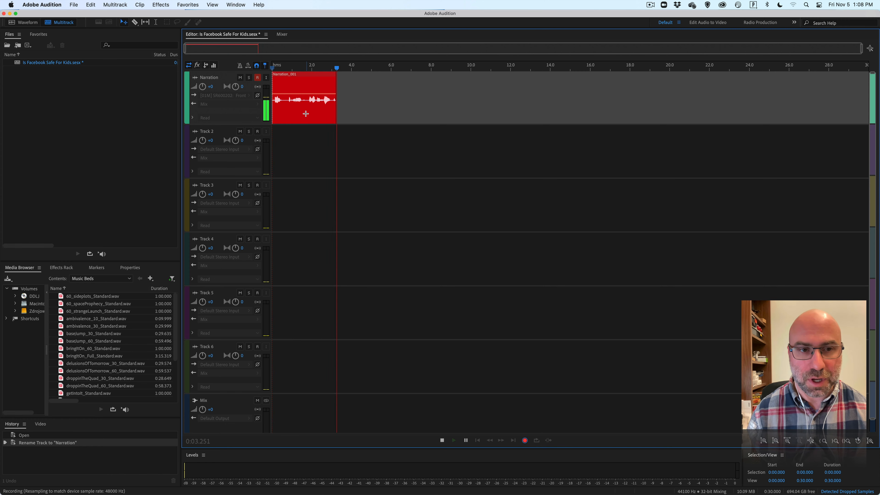
mouse_move(393, 489)
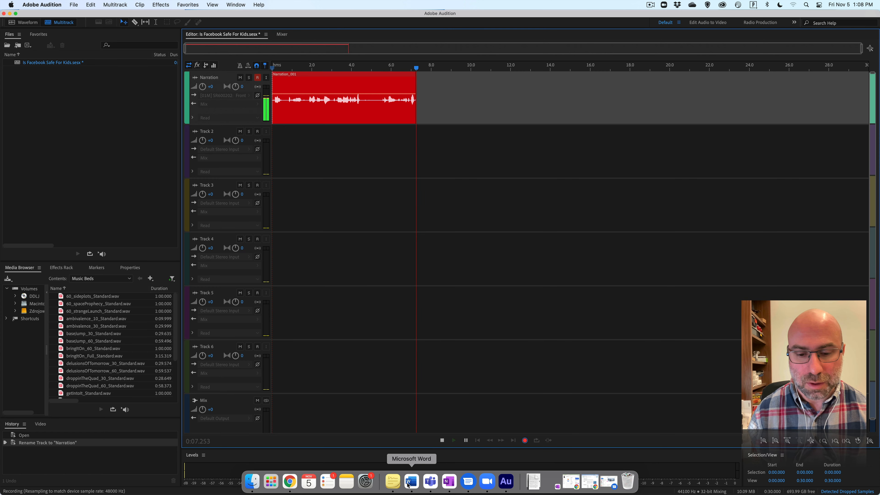
click(408, 485)
scroll(436, 233, up, 1)
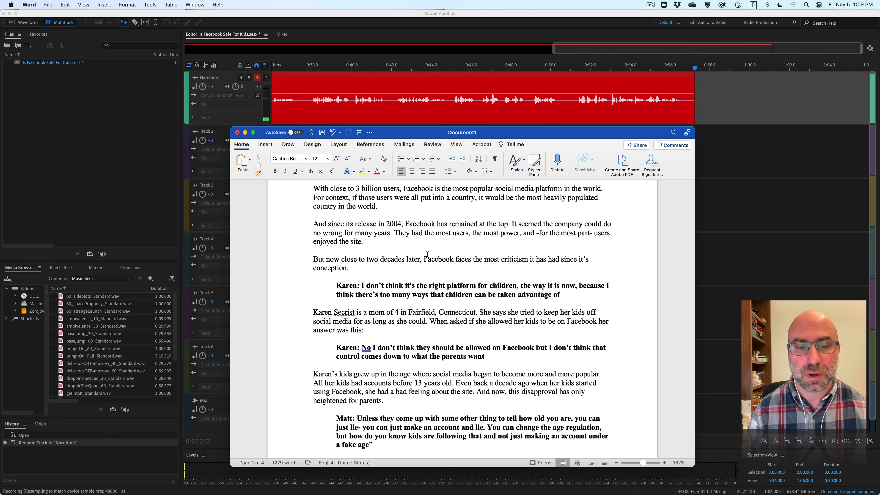
Follow the script down to its second page while recording the narration, then return to Adobe Audition and stop the recording.
scroll(399, 226, down, 3)
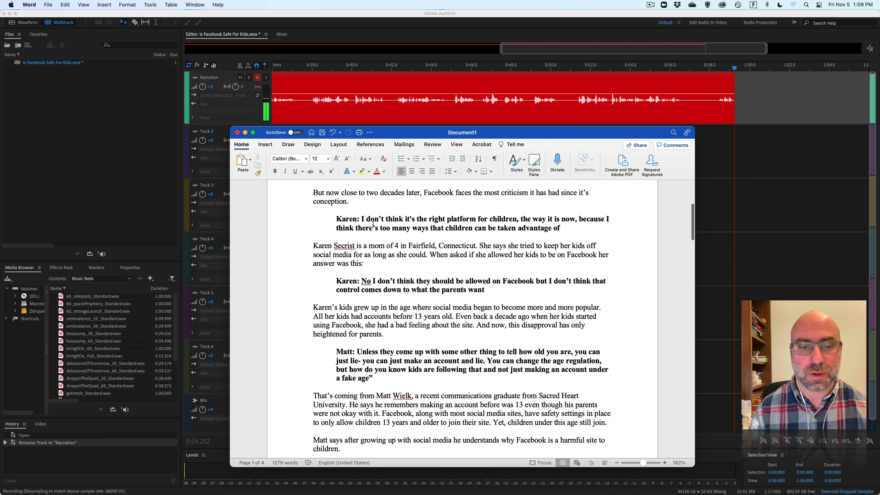
scroll(364, 217, down, 3)
scroll(365, 225, down, 1)
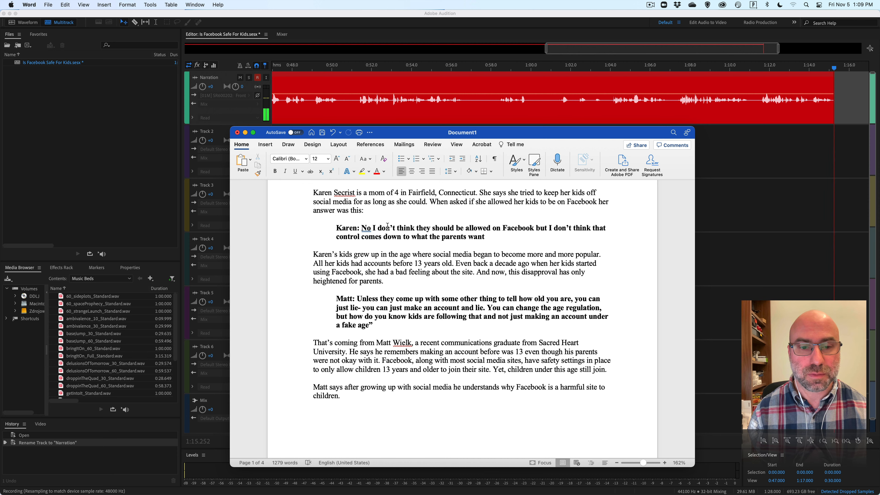
scroll(378, 225, down, 3)
scroll(387, 226, down, 1)
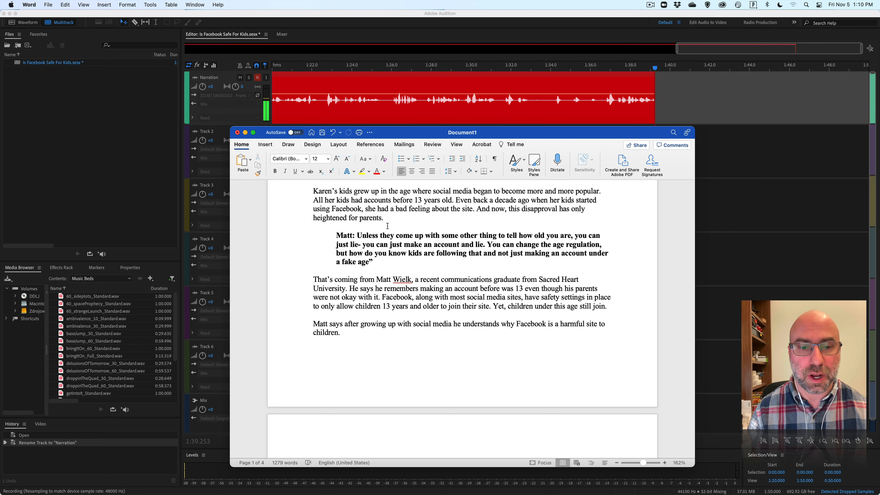
scroll(387, 225, down, 3)
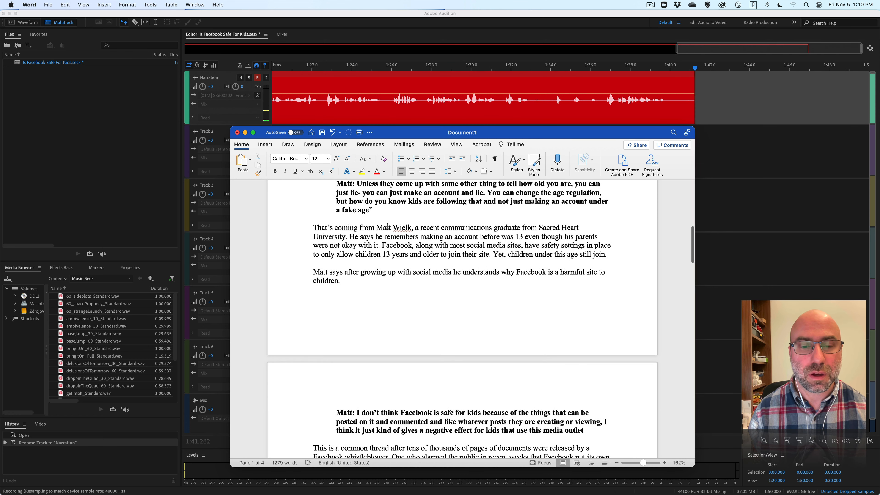
scroll(384, 222, down, 2)
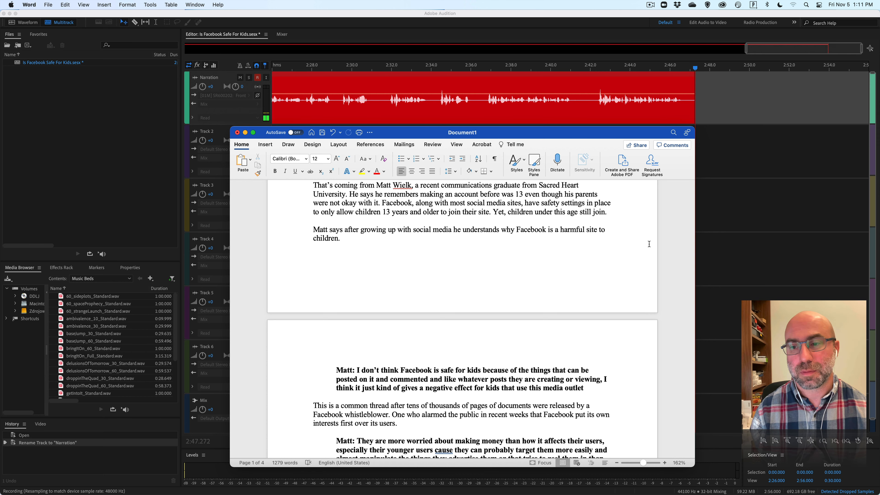
click(736, 246)
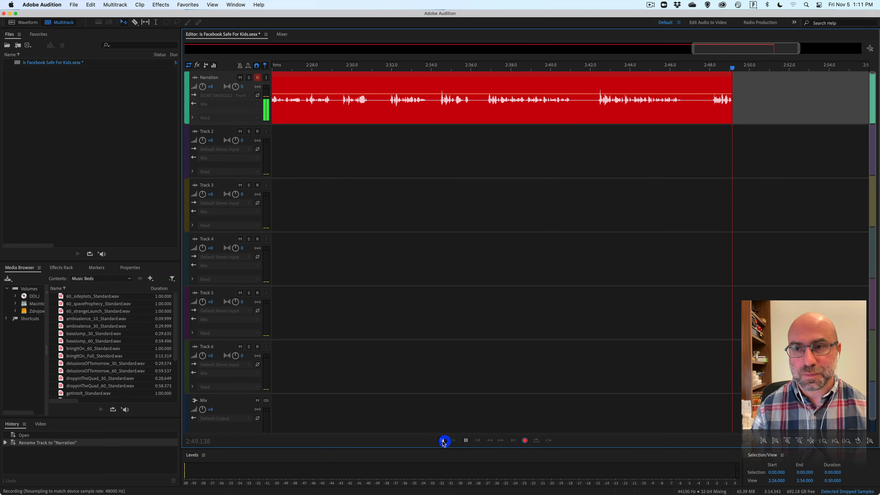
click(443, 442)
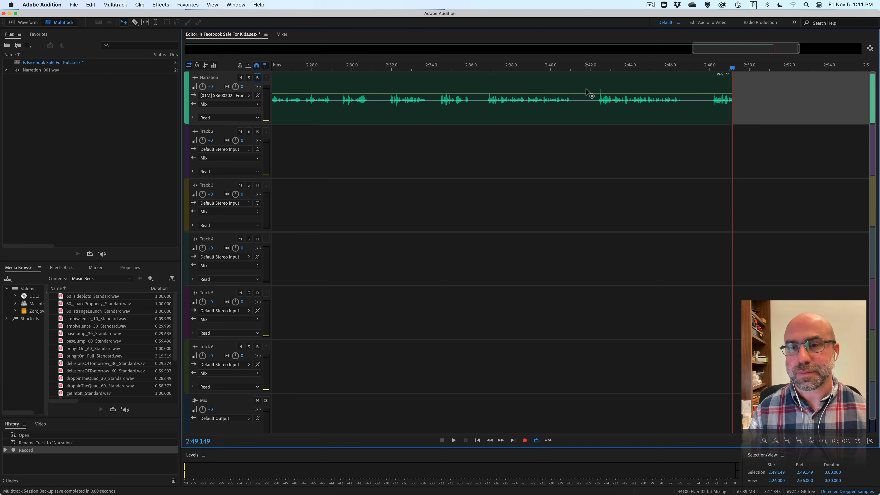
Fit the whole recorded Narration clip in the timeline and briefly play its opening.
drag(746, 50, 494, 49)
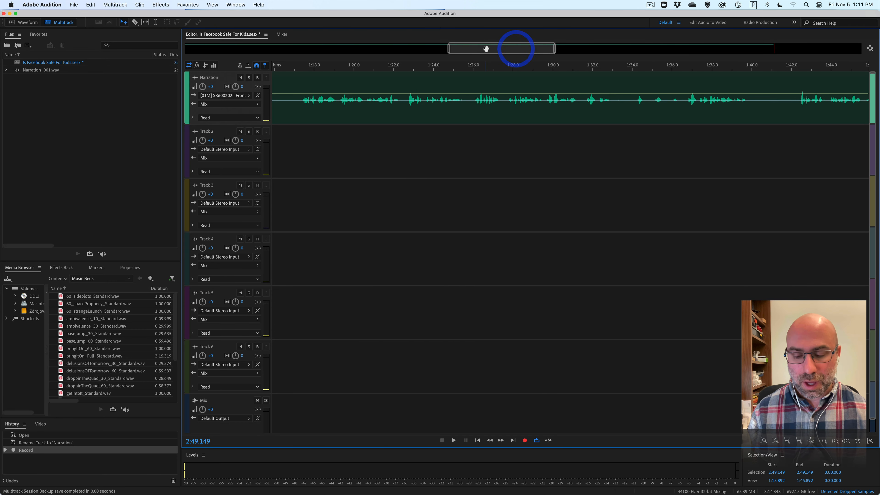
scroll(486, 49, down, 5)
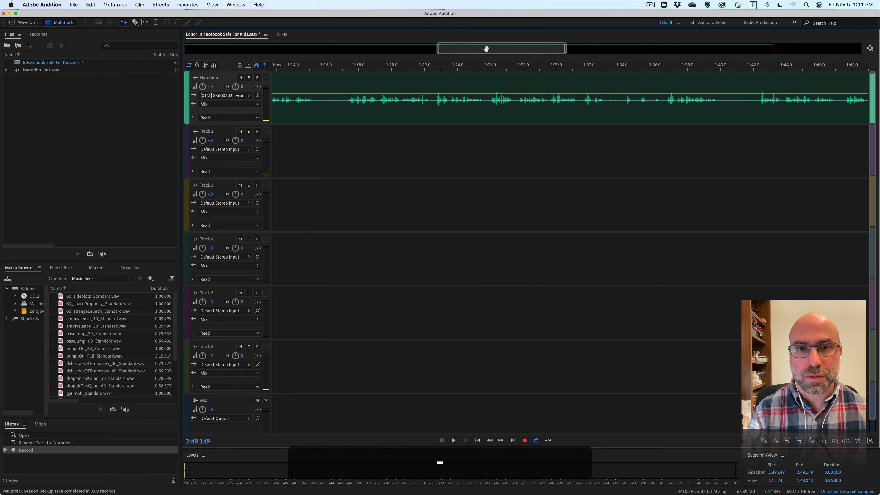
scroll(486, 49, up, 3)
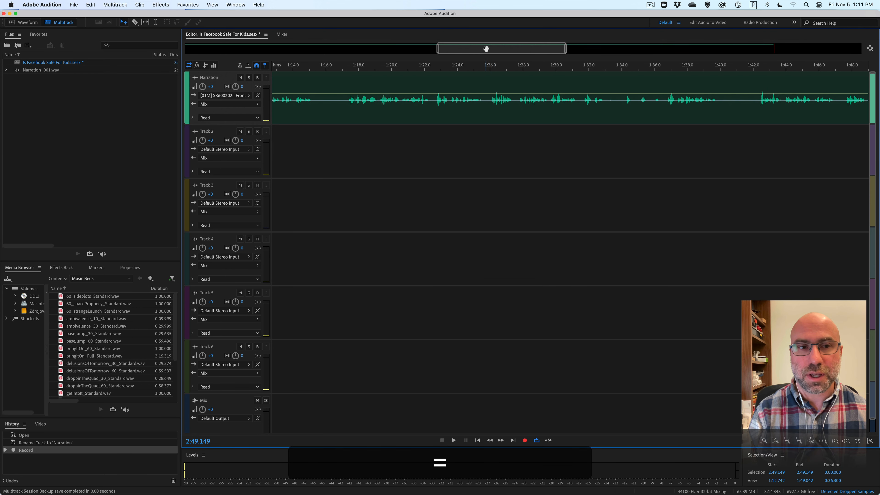
key(backslash)
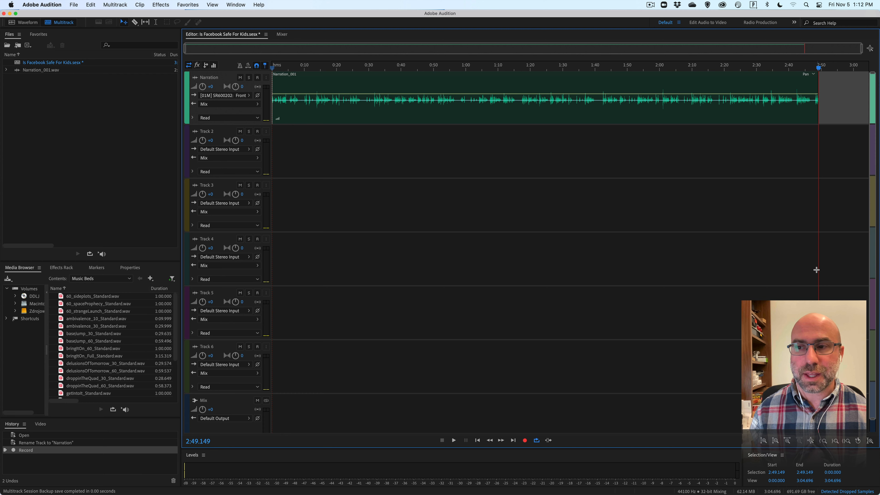
key(space)
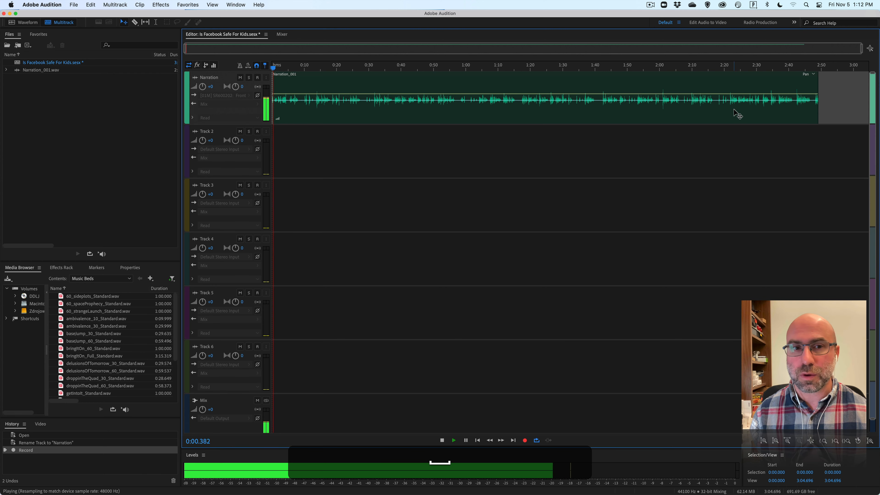
key(space)
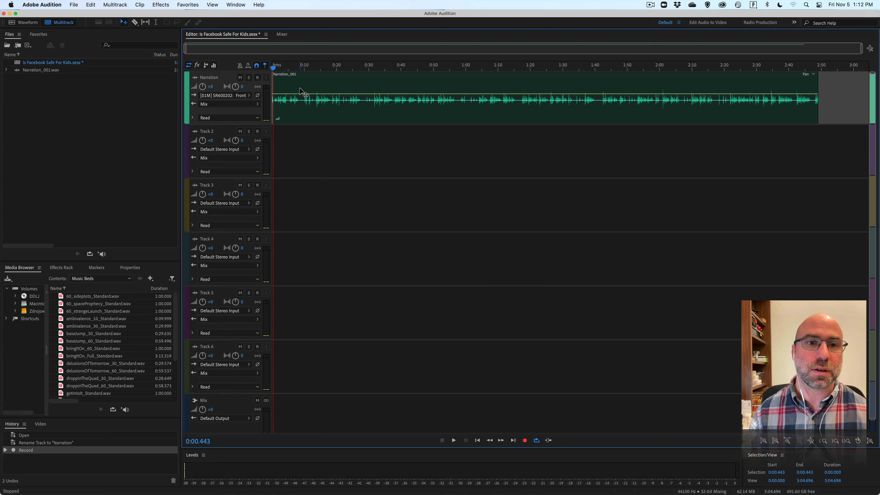
Return the playhead to 0:00.000, enlarge the timeline around the clip's beginning, and briefly show the Word script before minimizing its window.
drag(273, 69, 260, 68)
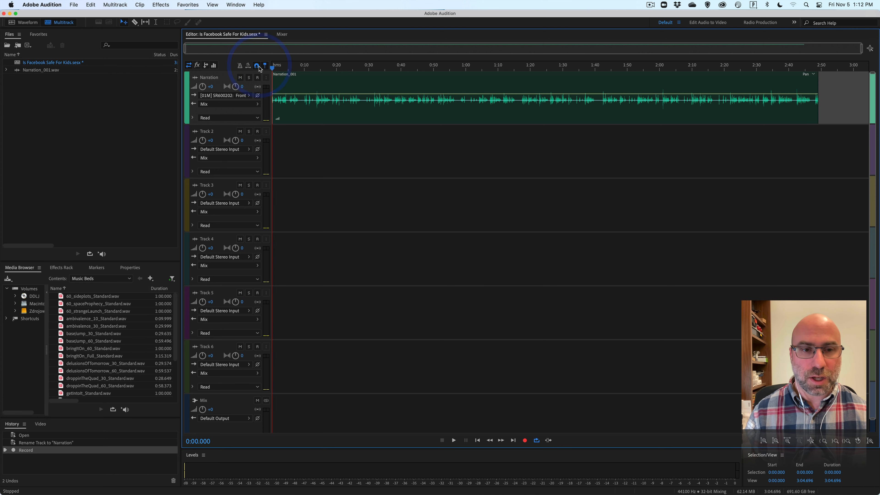
key(equal)
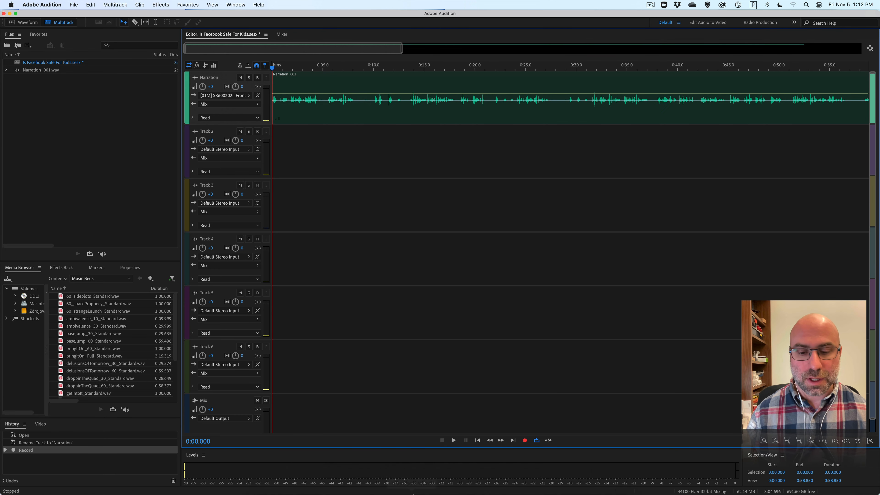
click(412, 487)
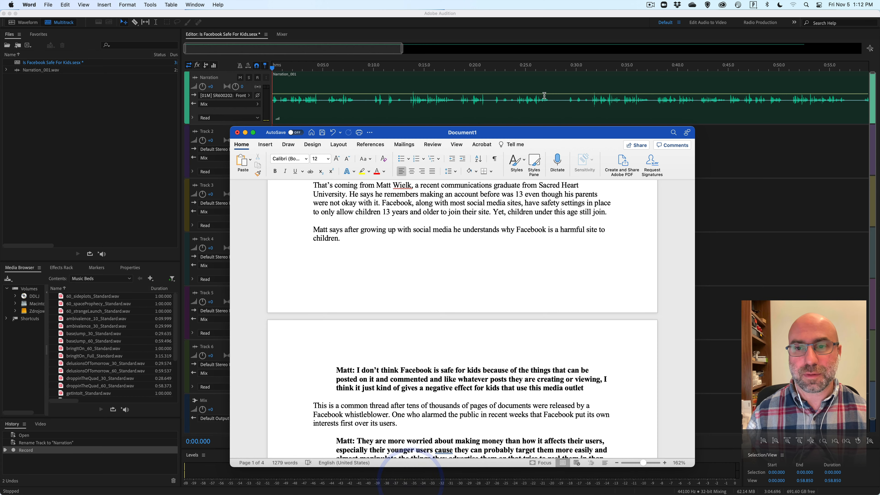
double_click(558, 137)
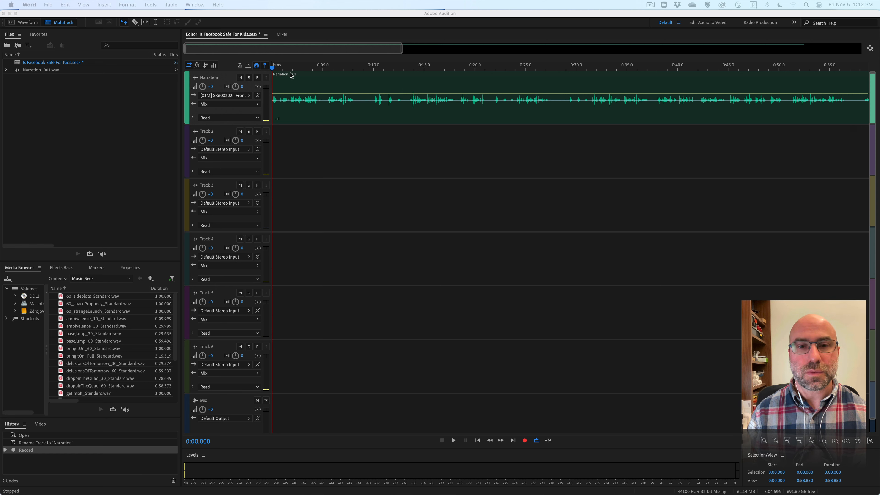
Inspect the pauses in the Narration clip with the playhead at about 9, 13 and 31 seconds.
click(393, 69)
click(363, 66)
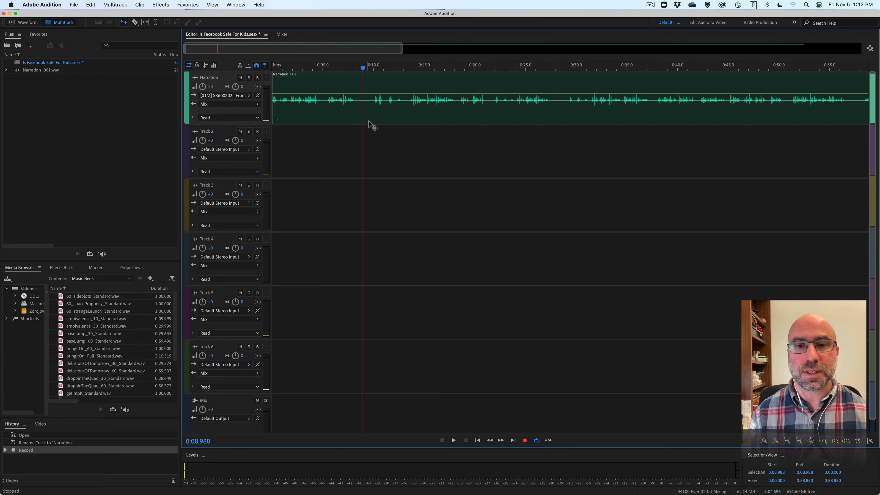
click(372, 106)
drag(374, 68, 402, 68)
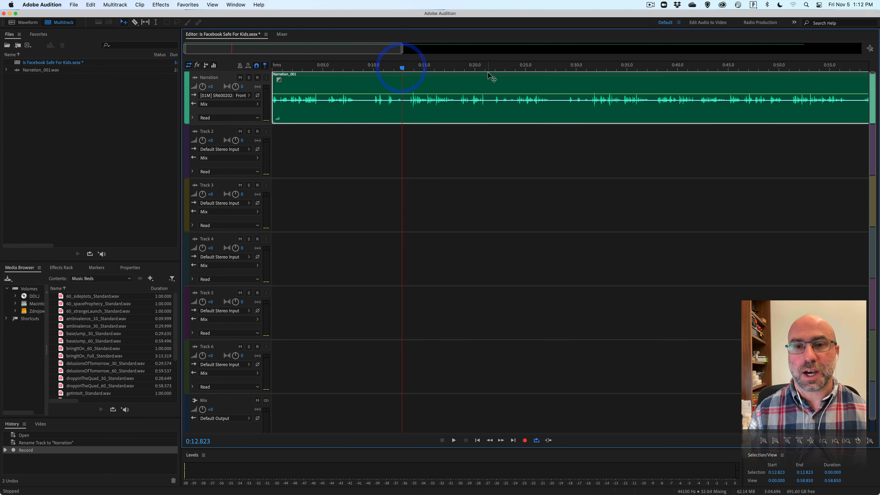
drag(485, 70, 589, 68)
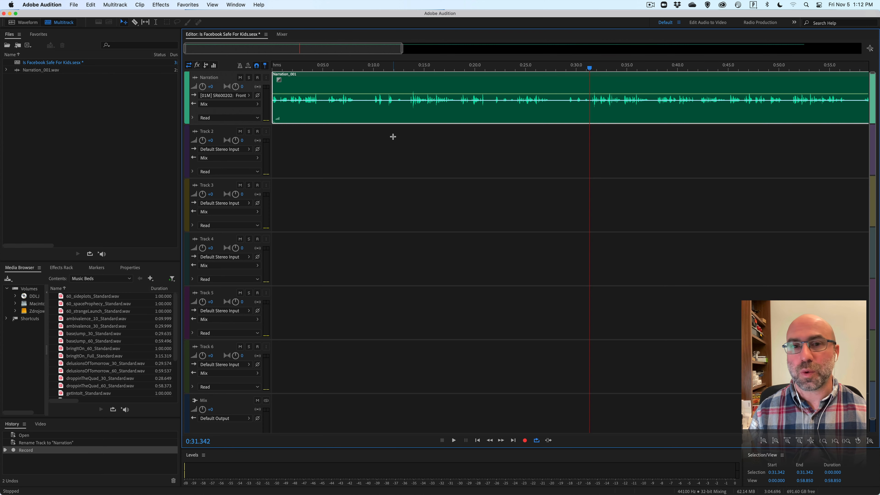
Play the Narration clip from about 13 and 31 seconds to identify where each spoken passage begins.
click(407, 70)
key(space)
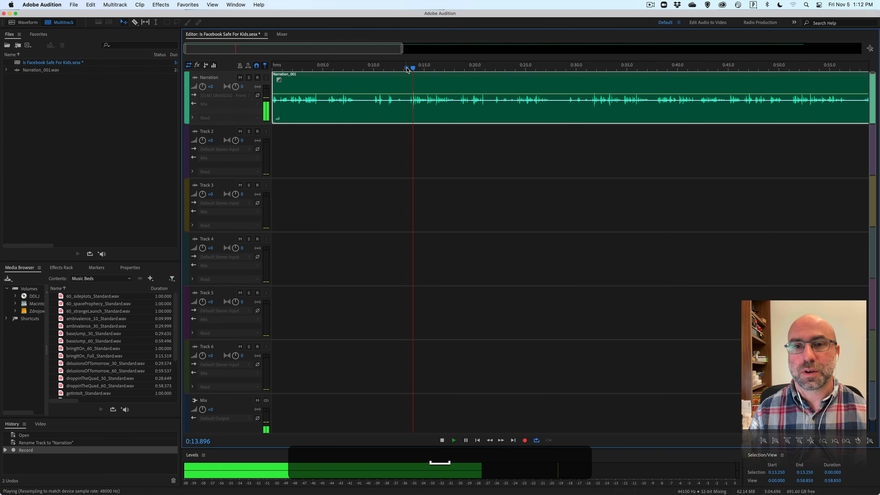
click(444, 71)
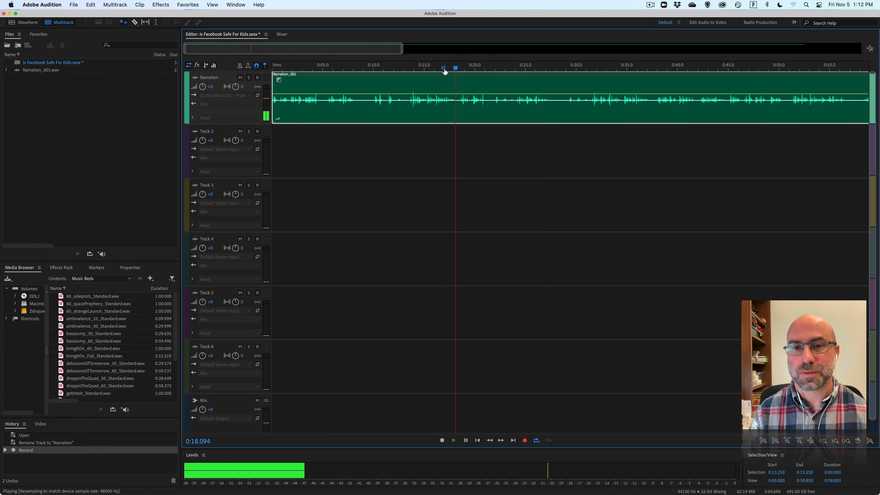
key(space)
click(592, 69)
key(space)
key(space)
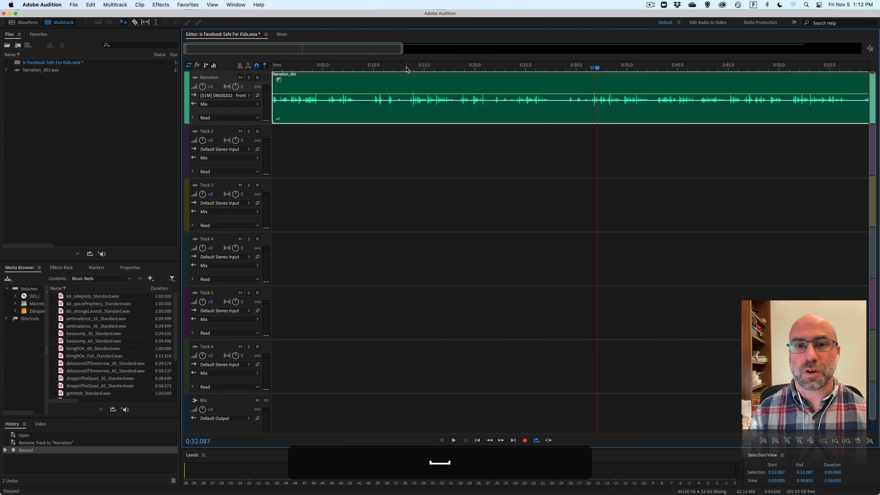
Trim the Narration clip's beginning up to about 0:13.521, move the clip to the session start, and play its opening line.
click(406, 68)
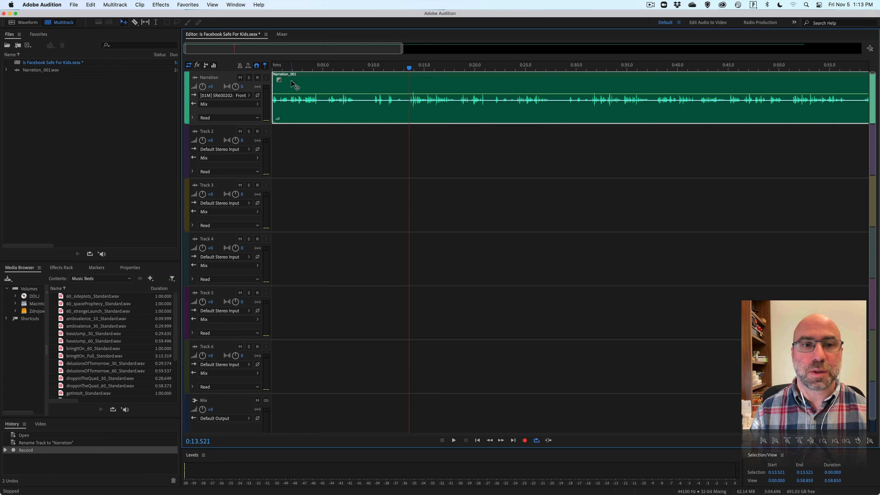
click(273, 88)
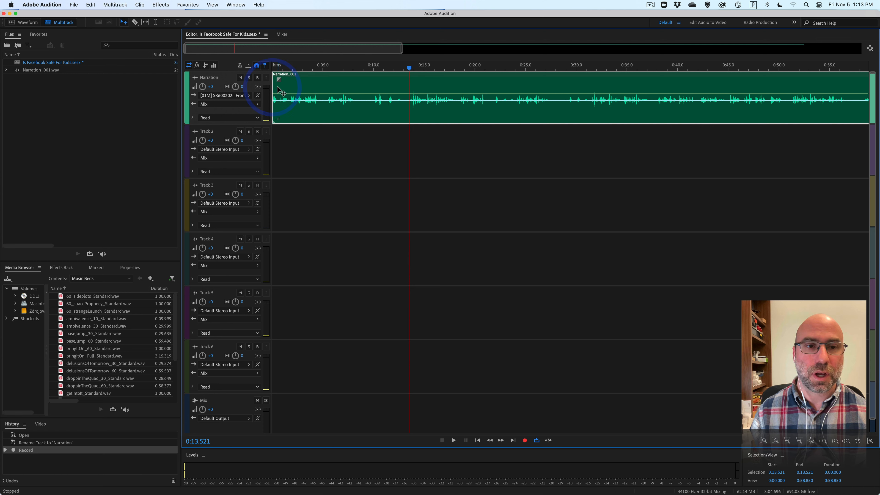
drag(275, 87, 259, 65)
key(space)
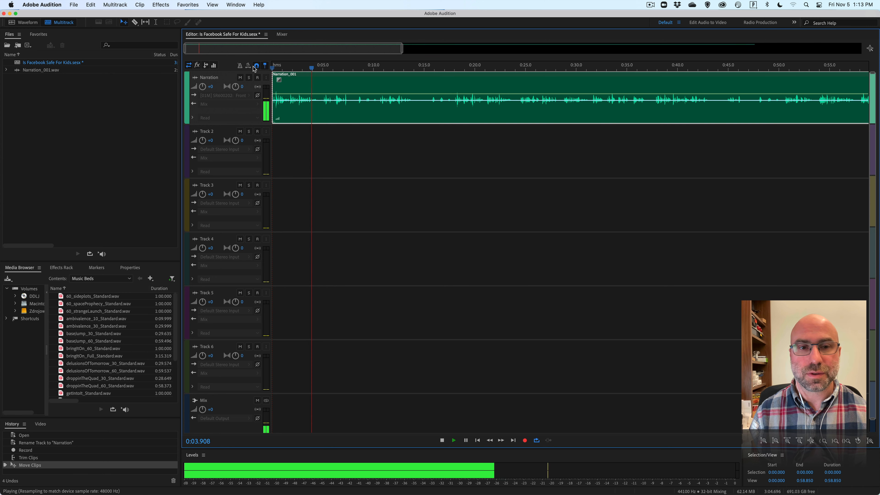
key(space)
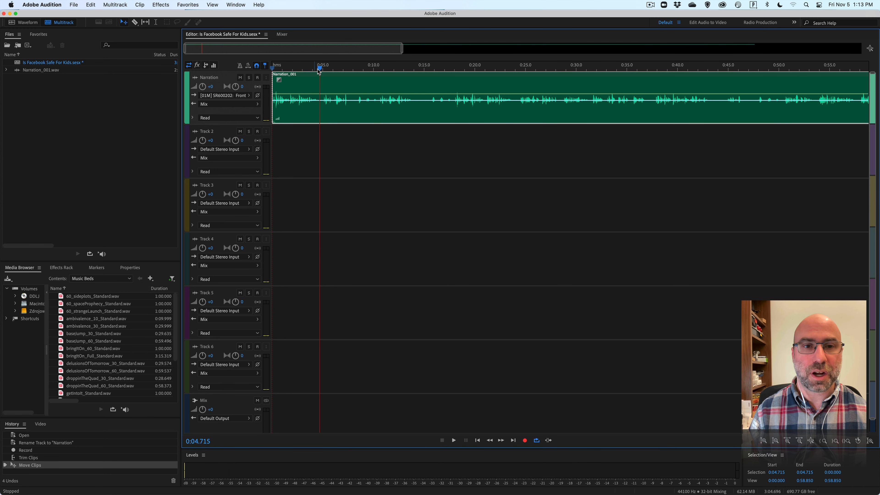
Split the Narration clip with the Razor tool at 0:04.552, in the pause after the opening passage.
key(equal)
key(equal)
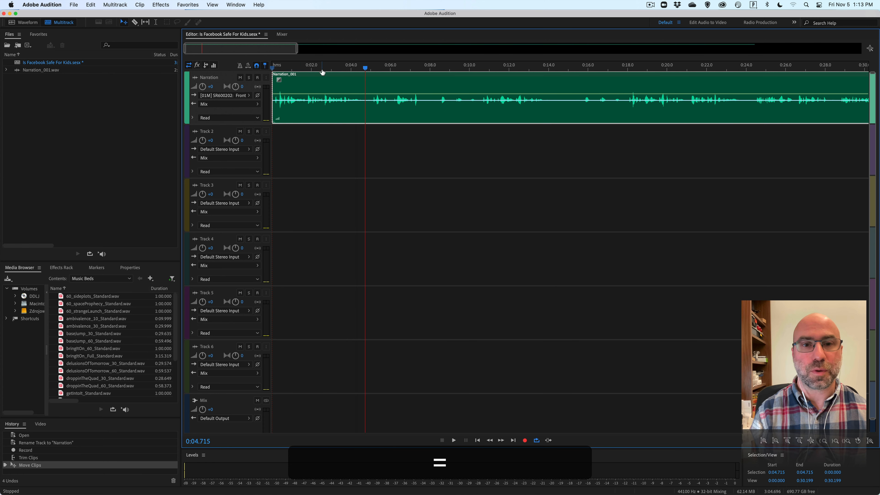
drag(364, 71, 362, 70)
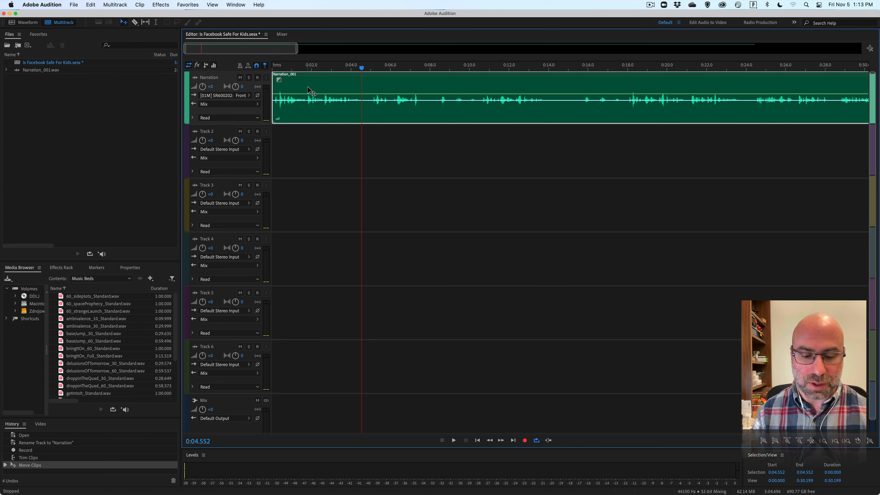
key(r)
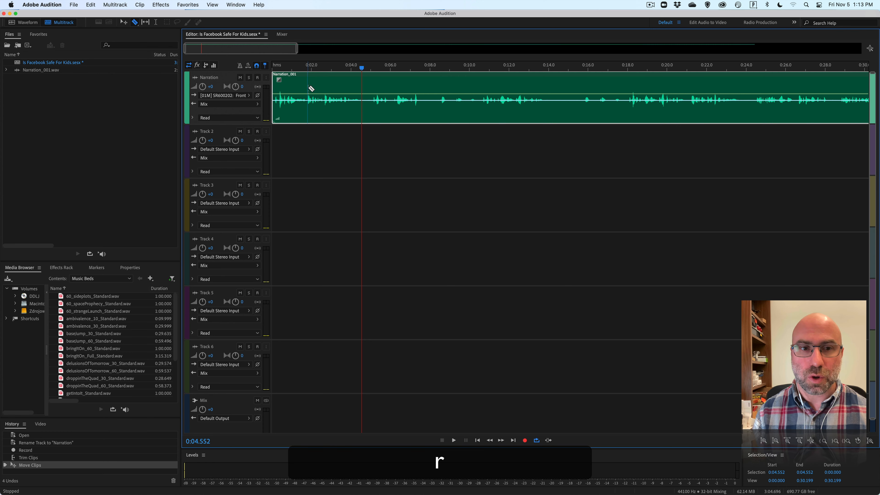
click(363, 85)
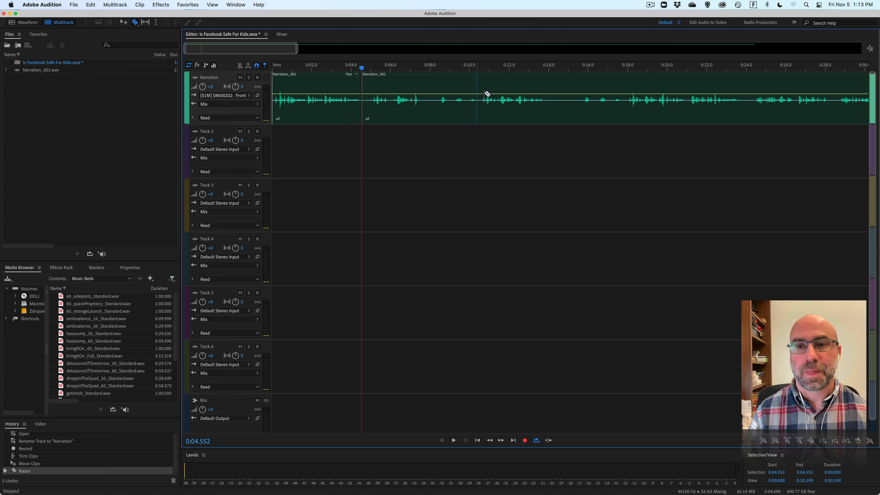
Play the narration from about 0:18 to locate the next good take, and trim the second clip's beginning up to about 0:18.
click(626, 68)
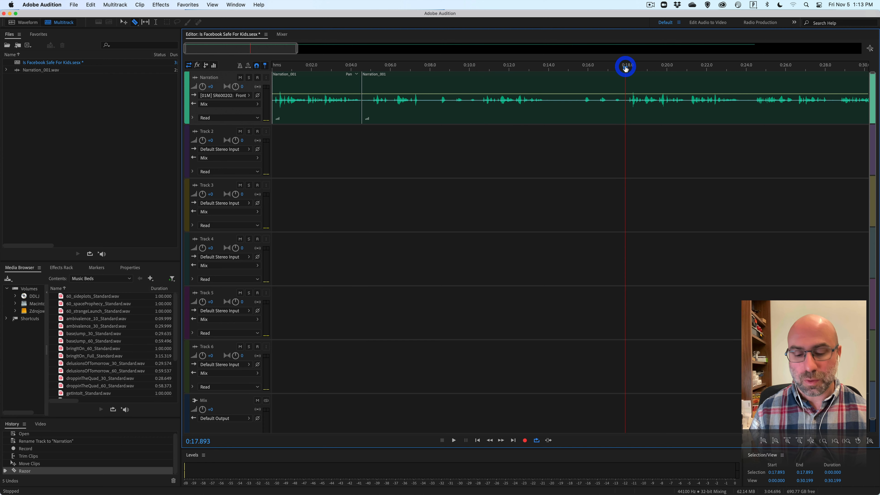
key(space)
key(space)
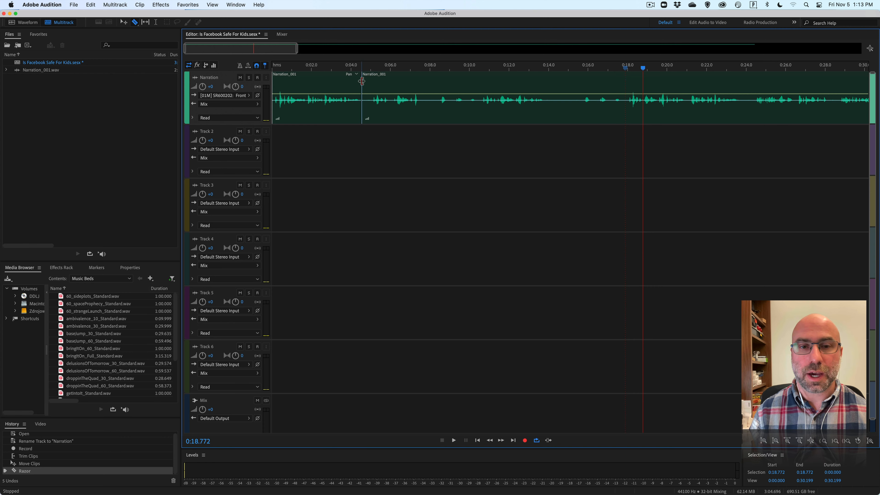
drag(365, 79, 627, 84)
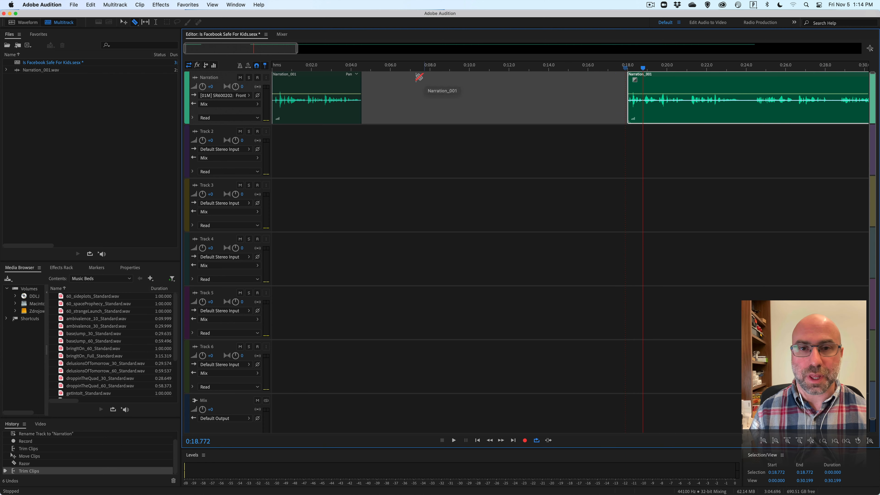
Close the gap between the two narration clips with Ripple Delete Gap, after trying and undoing a manual move of the second clip.
key(v)
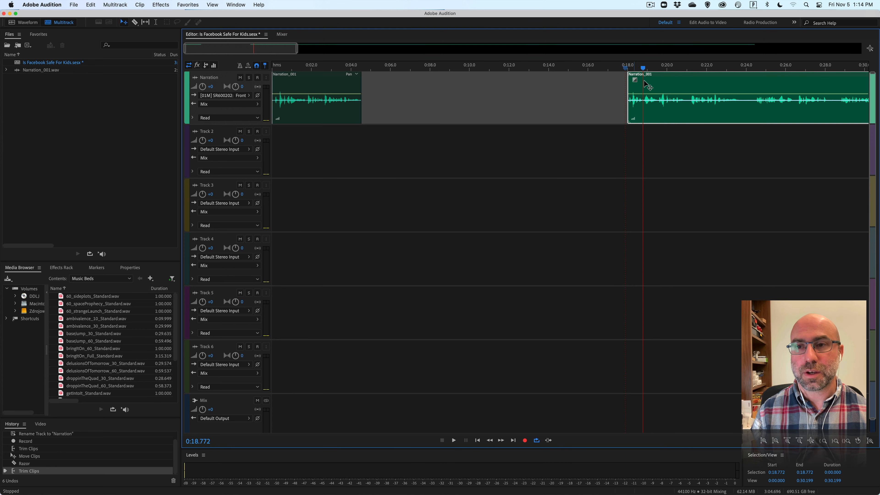
drag(667, 76, 398, 78)
key(super+z)
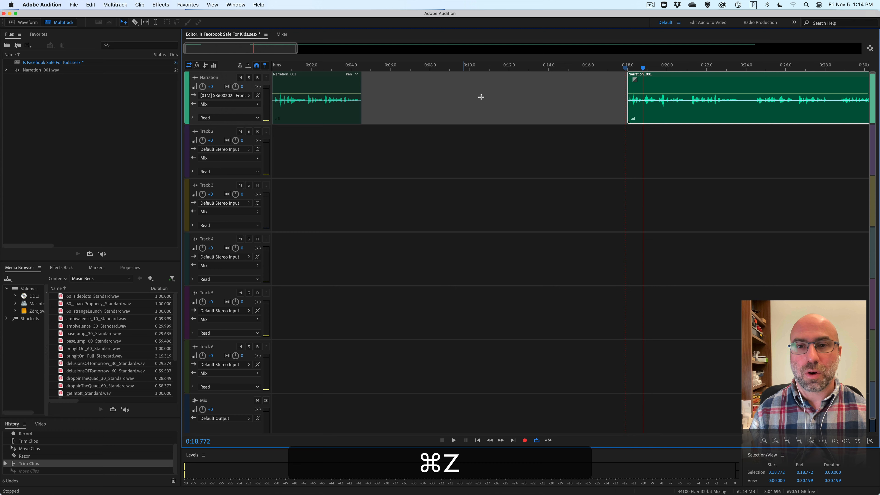
right_click(452, 95)
mouse_move(481, 114)
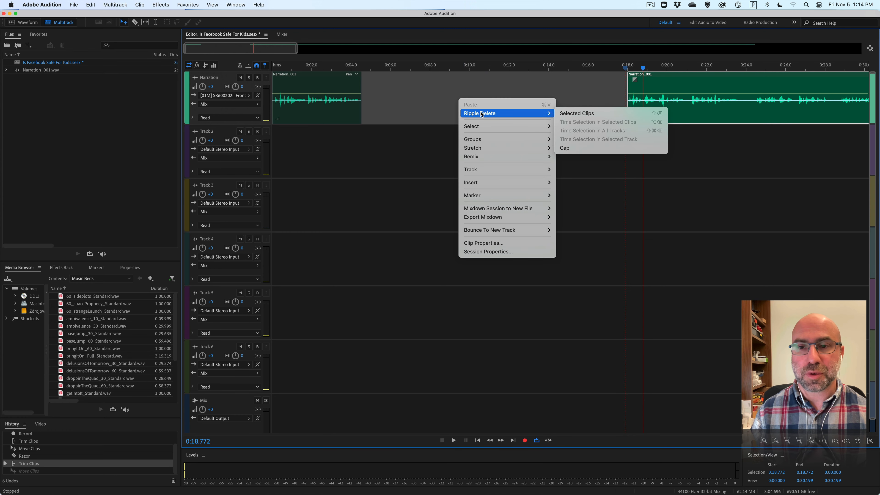
click(567, 145)
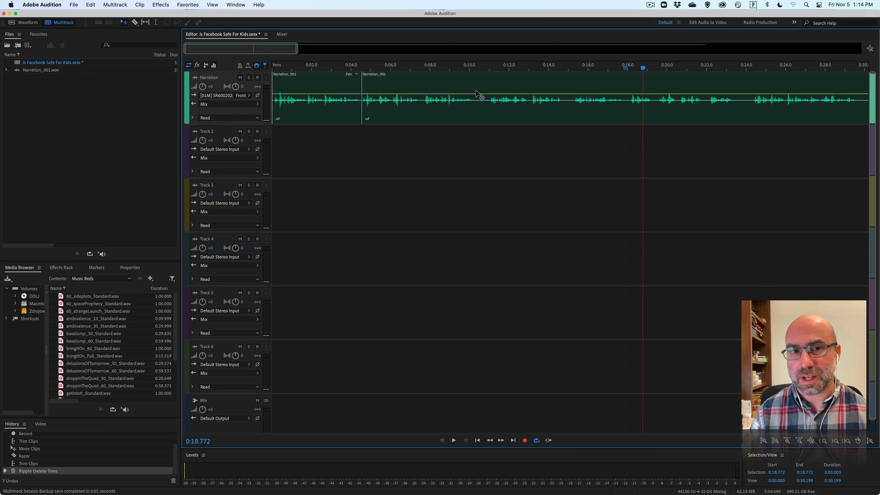
Play the join from about 0:03.5, adjust the second narration clip's start, and place the clip directly against the end of the first.
click(341, 69)
key(space)
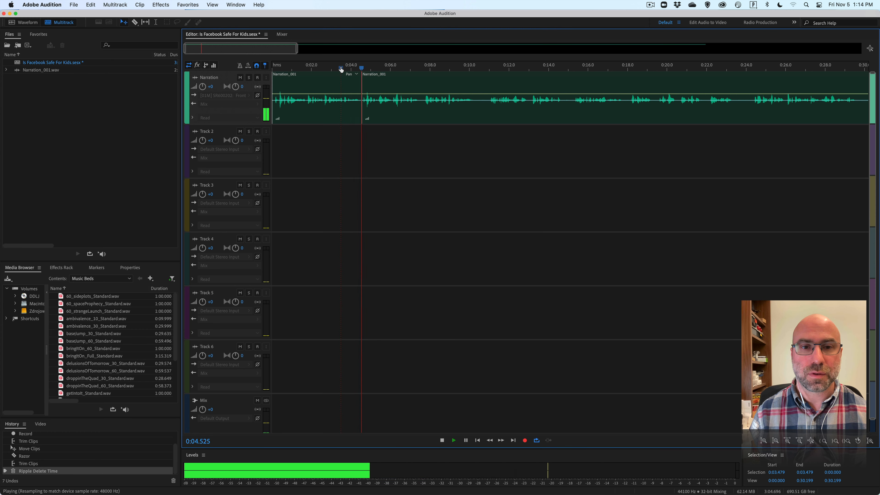
key(space)
drag(385, 76, 359, 80)
double_click(362, 84)
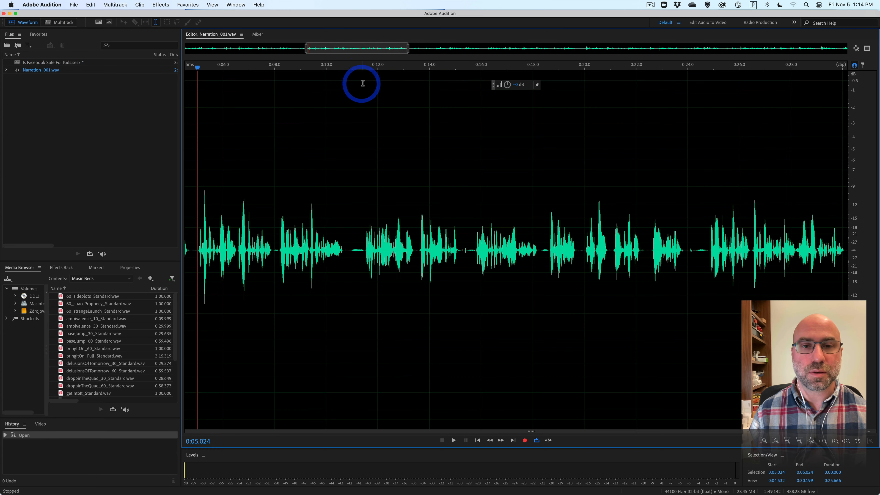
click(59, 22)
drag(363, 91, 365, 91)
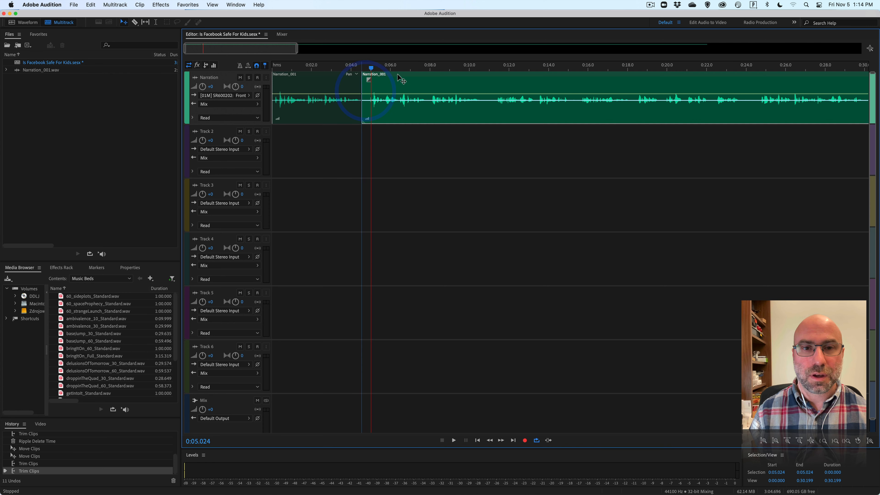
click(397, 74)
Play the narration from about 0:03.4 to check the transition between the two clips.
click(339, 68)
key(space)
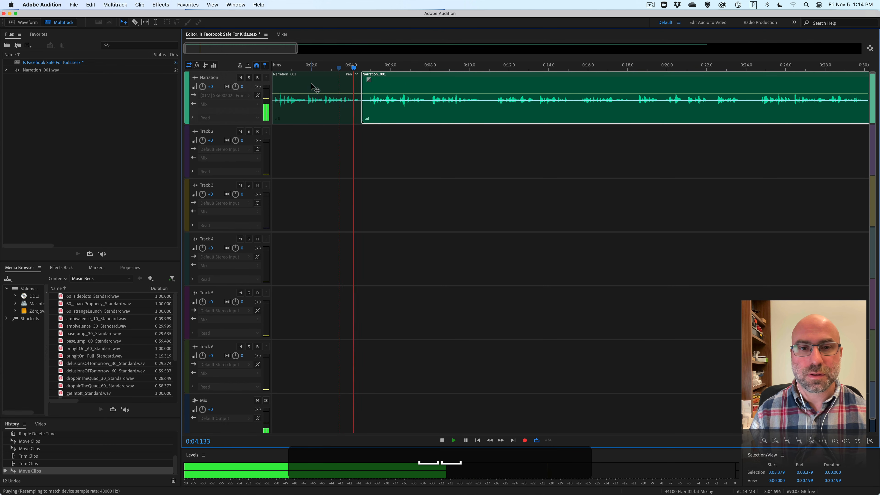
key(space)
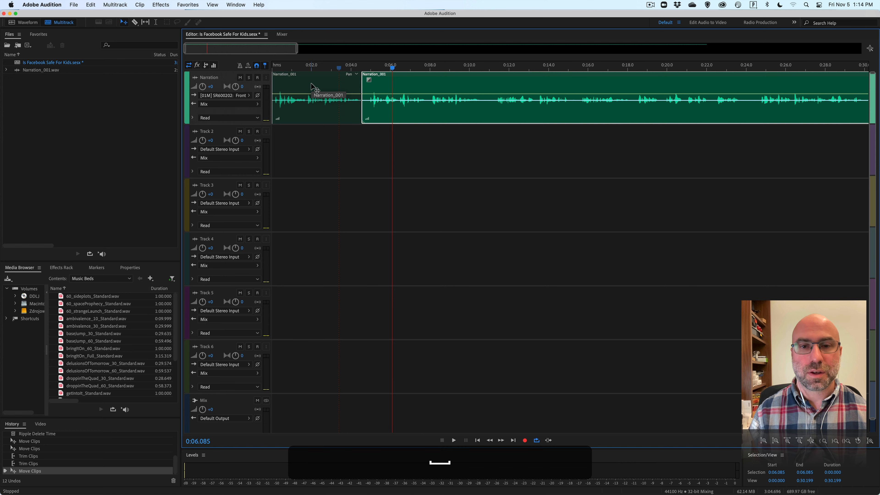
key(space)
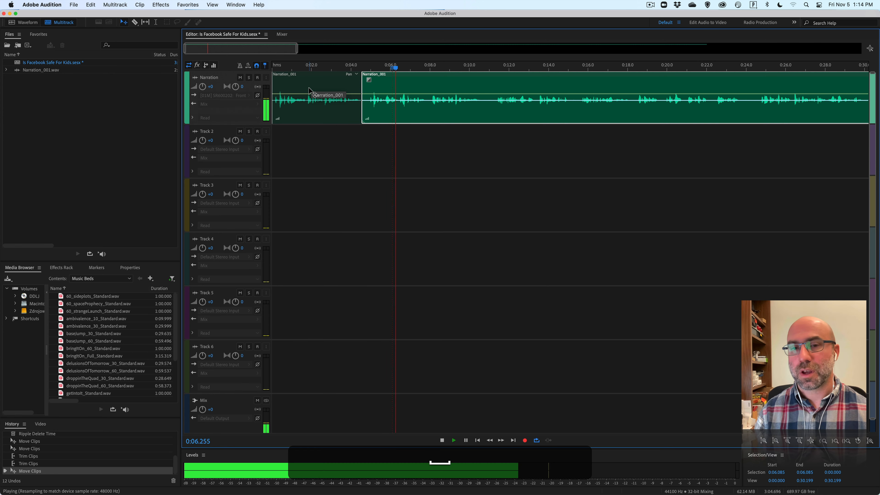
key(space)
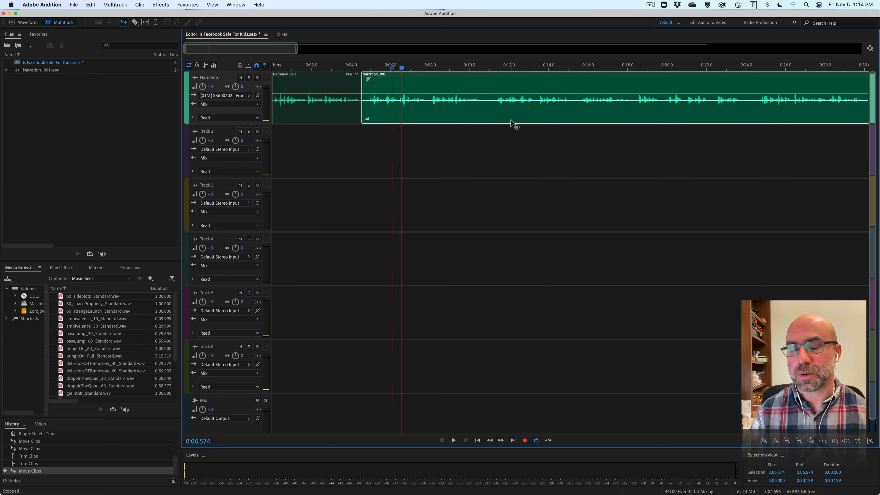
Listen through the following narration up to the end of the passage and split the clip with the Razor tool at 0:30.220.
key(space)
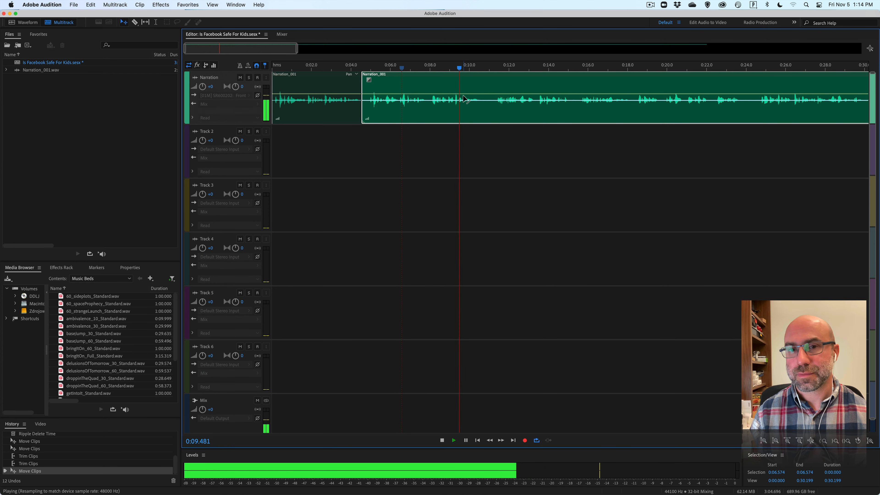
key(space)
key(space)
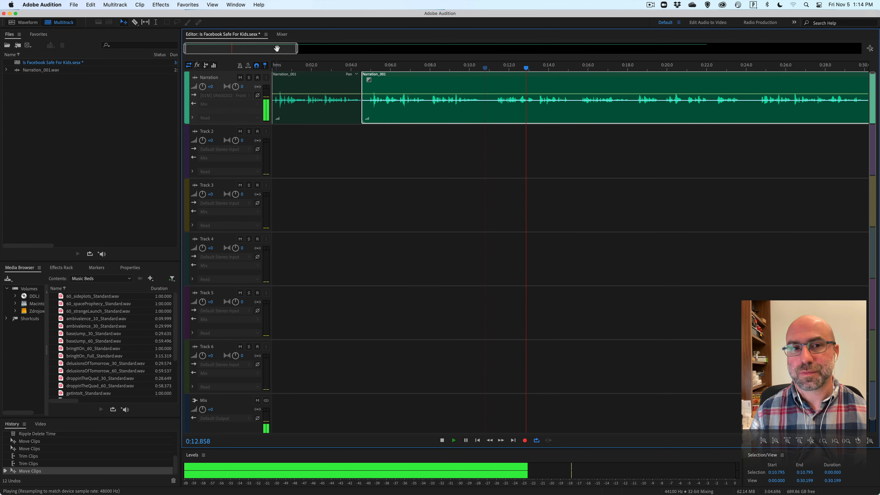
drag(276, 51, 307, 50)
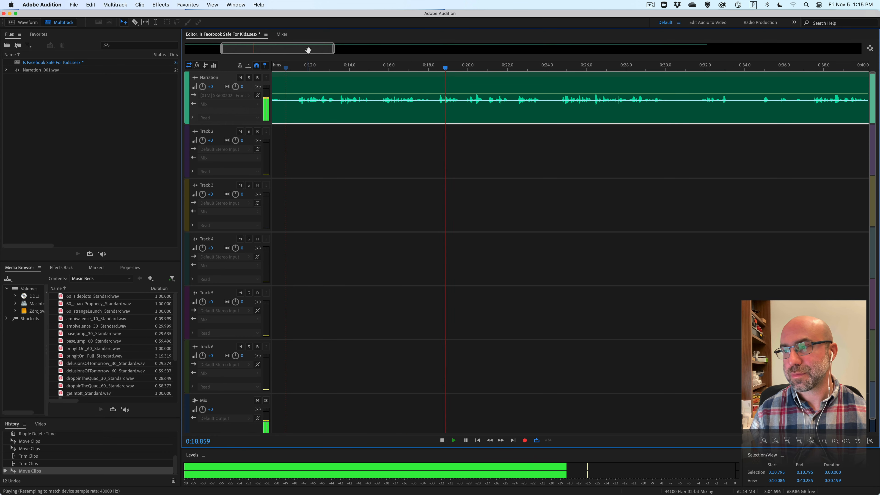
drag(297, 50, 320, 49)
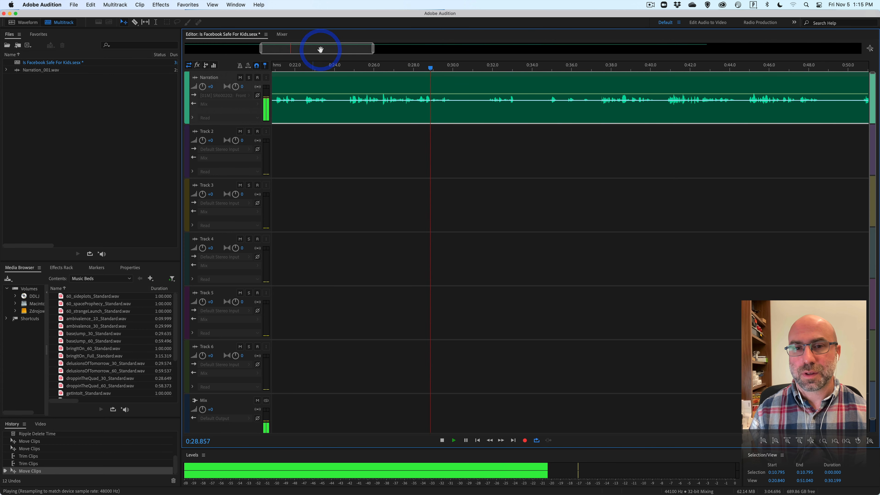
key(space)
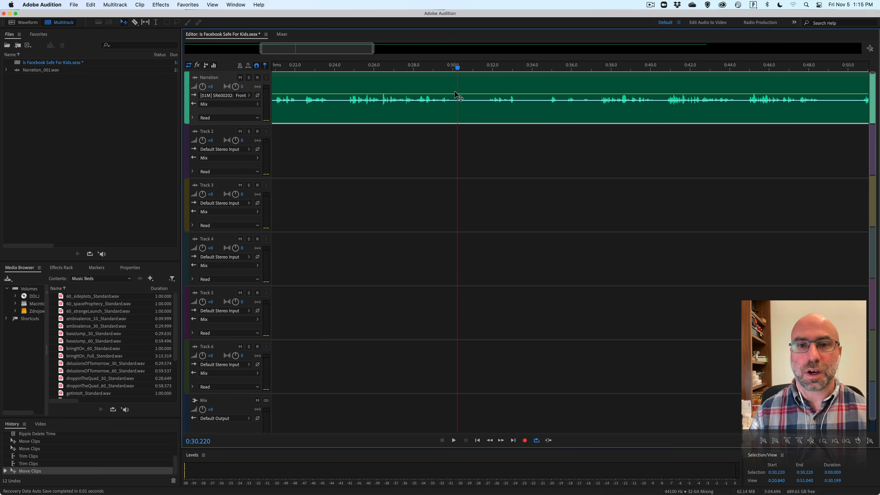
key(r)
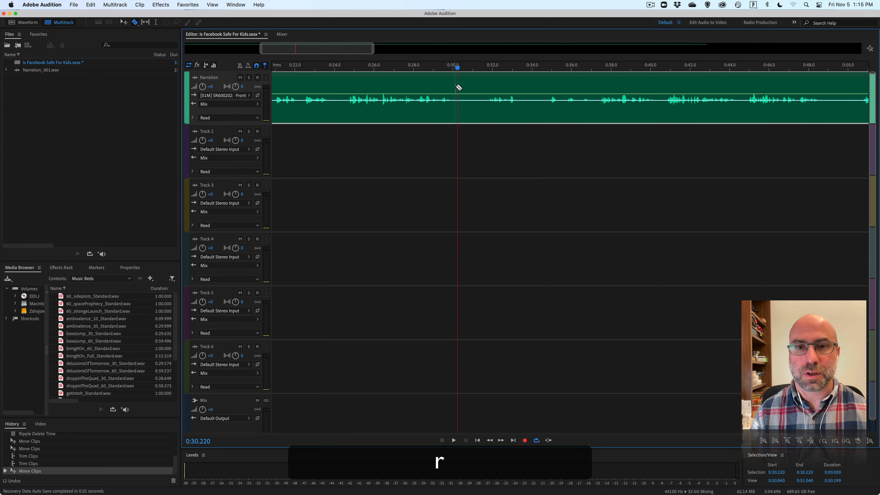
click(460, 87)
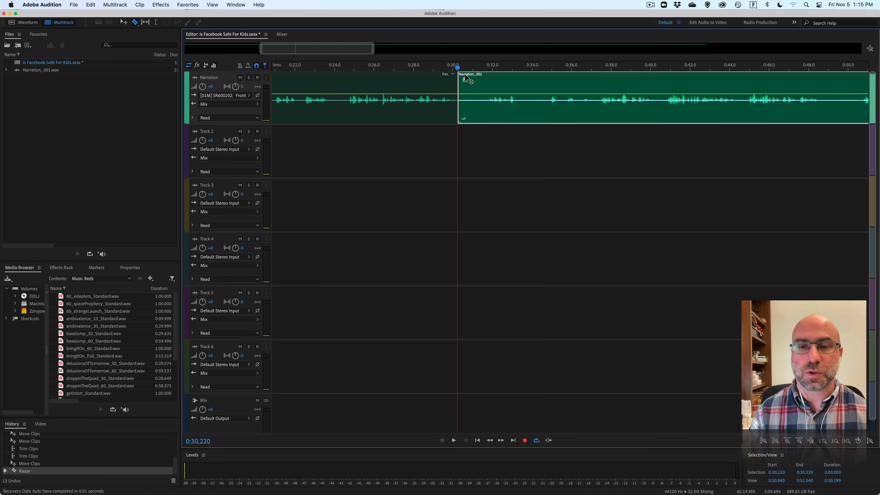
Move the remaining narration clip after the split out to about 0:50, leaving an open gap on the Narration track, and deselect it.
drag(466, 75, 854, 79)
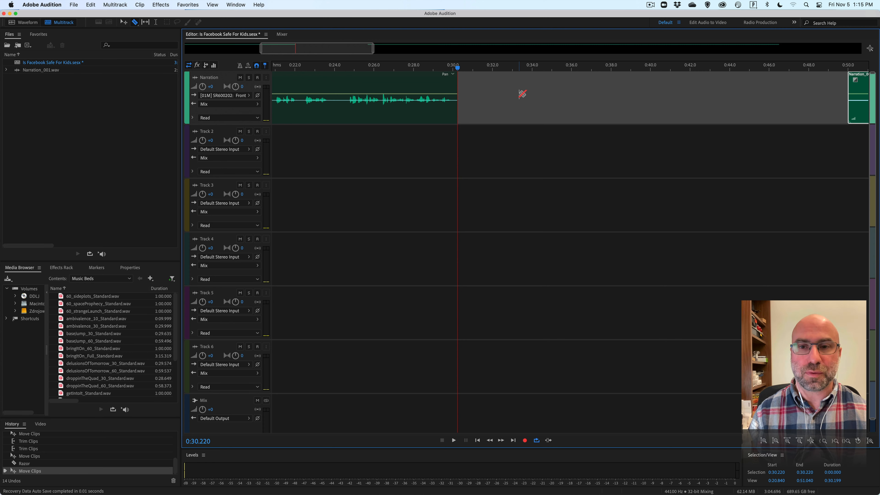
key(v)
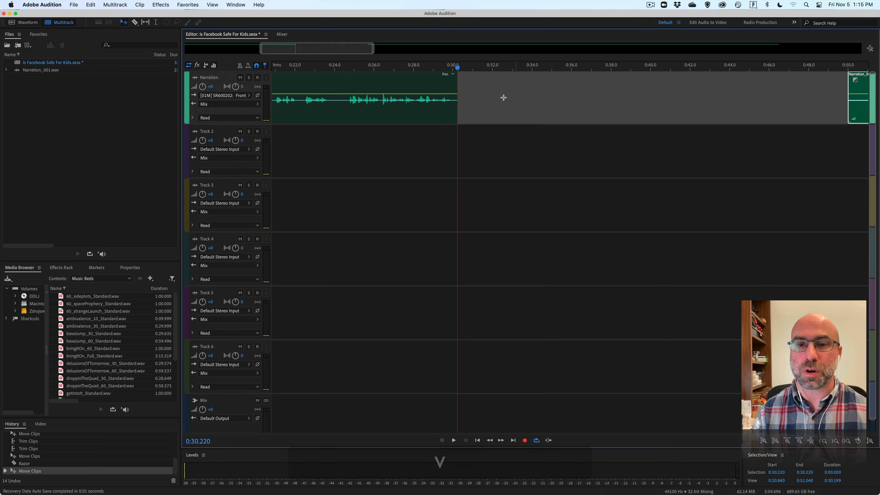
click(475, 142)
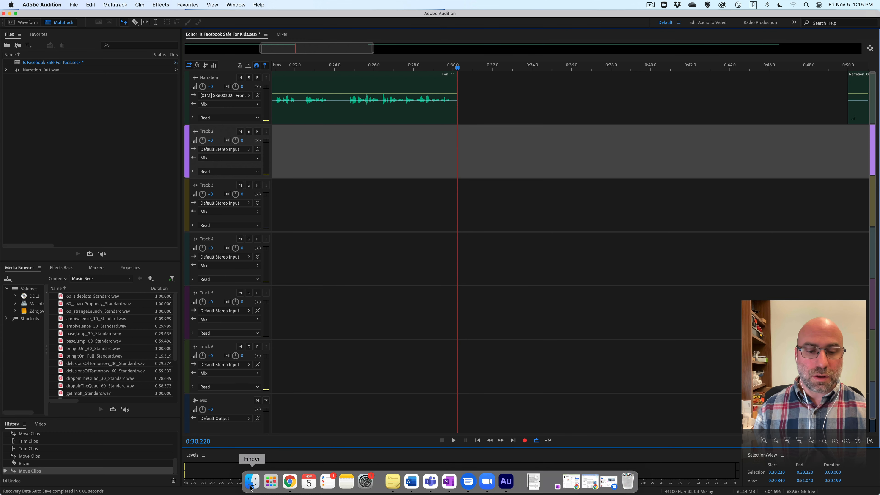
Switch to Finder and try to bring Karen 01.wav from the Demo folder into Audition's file list.
click(250, 483)
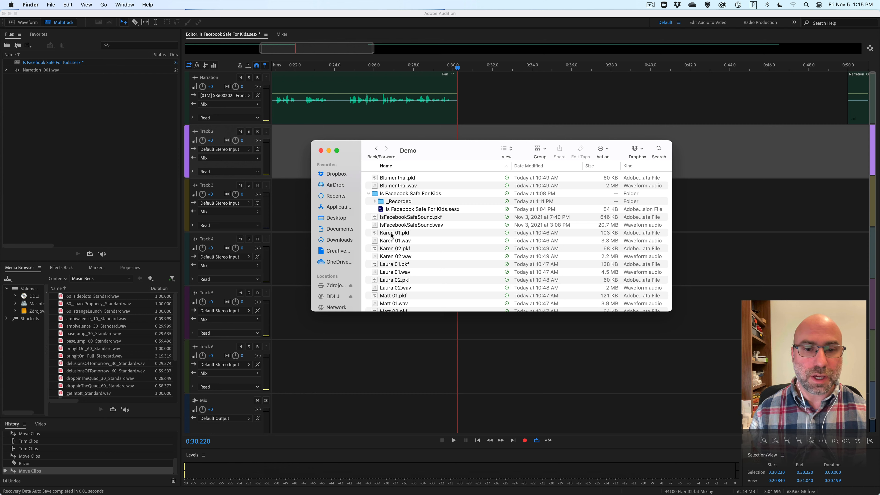
drag(390, 242, 136, 169)
click(74, 139)
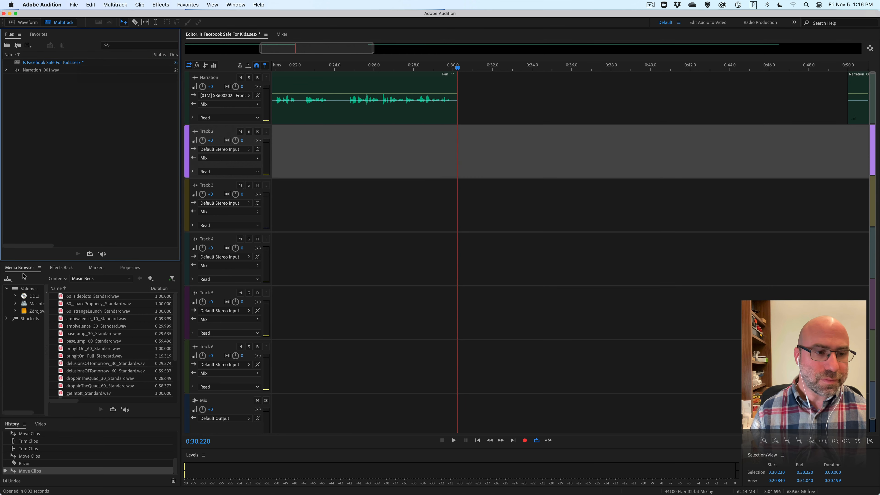
Browse the available media to the Demo folder, going through the university OneDrive, Courses and CM563.
click(91, 279)
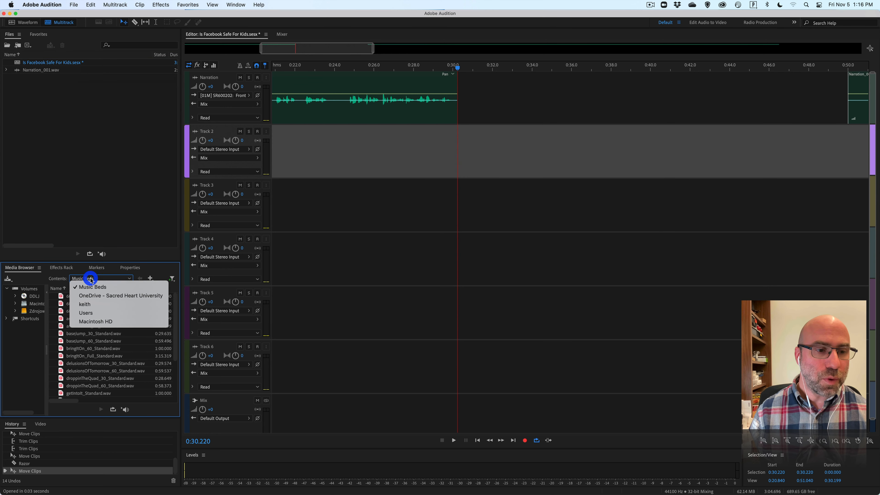
click(92, 295)
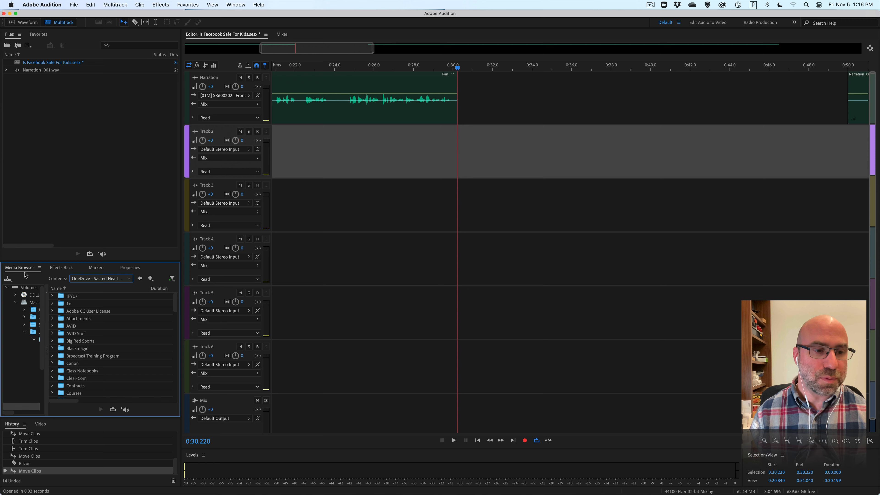
scroll(63, 341, down, 3)
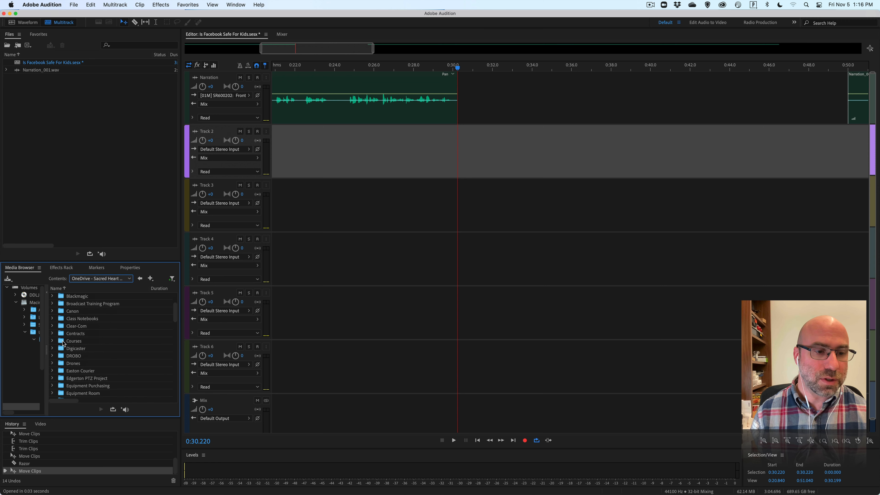
double_click(63, 343)
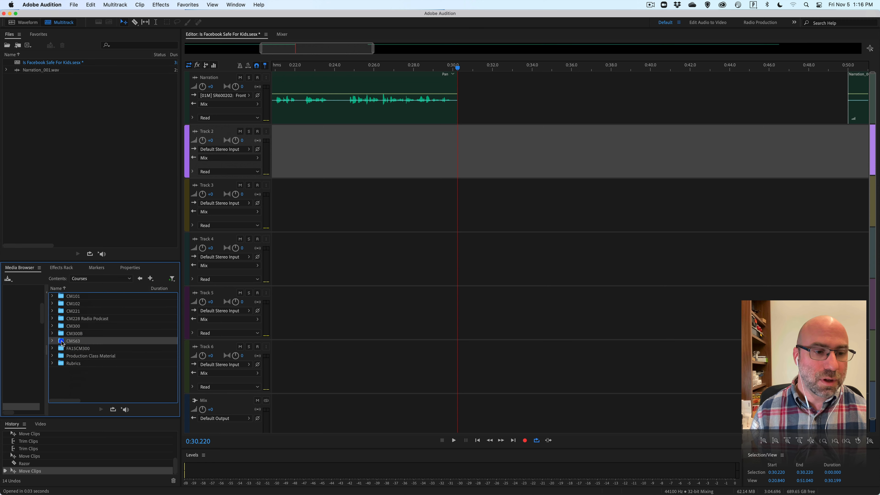
double_click(62, 342)
double_click(61, 306)
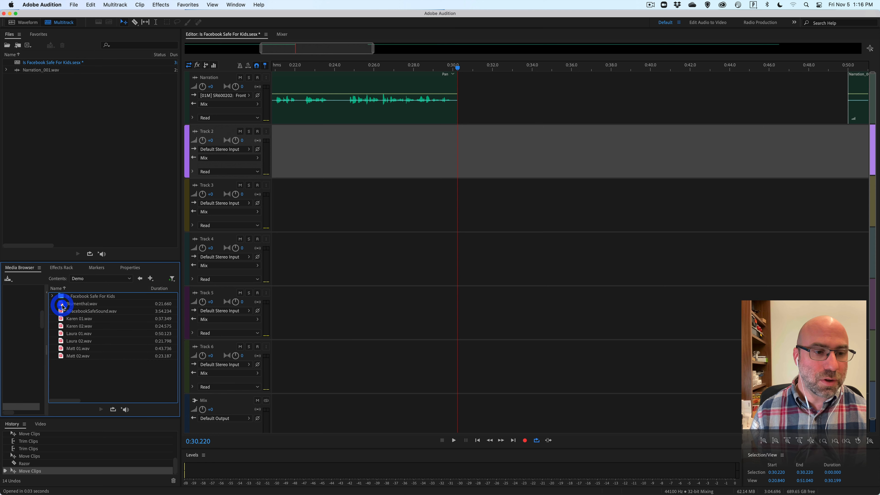
Open Karen 01.wav from the Demo folder, play its opening, and return the playhead to the start.
double_click(61, 319)
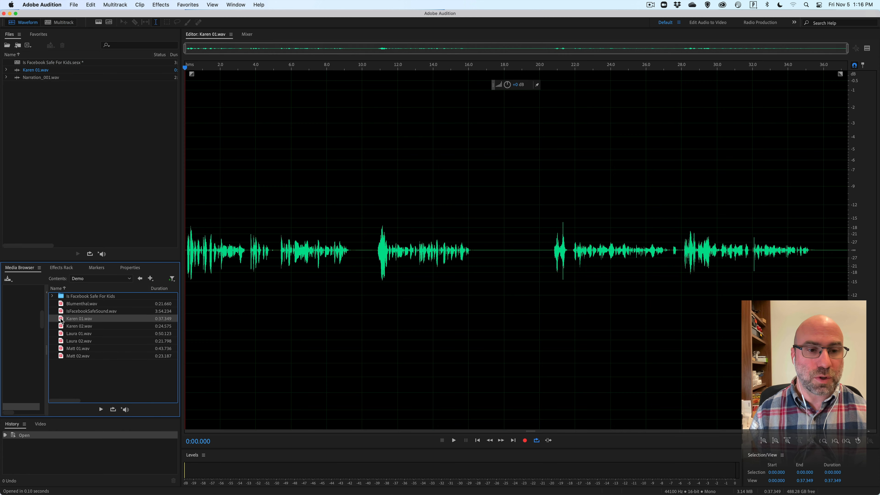
key(space)
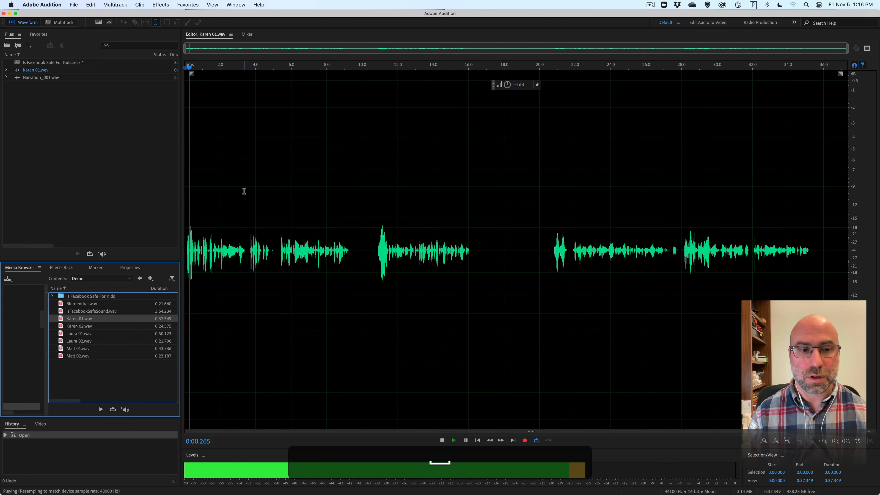
key(space)
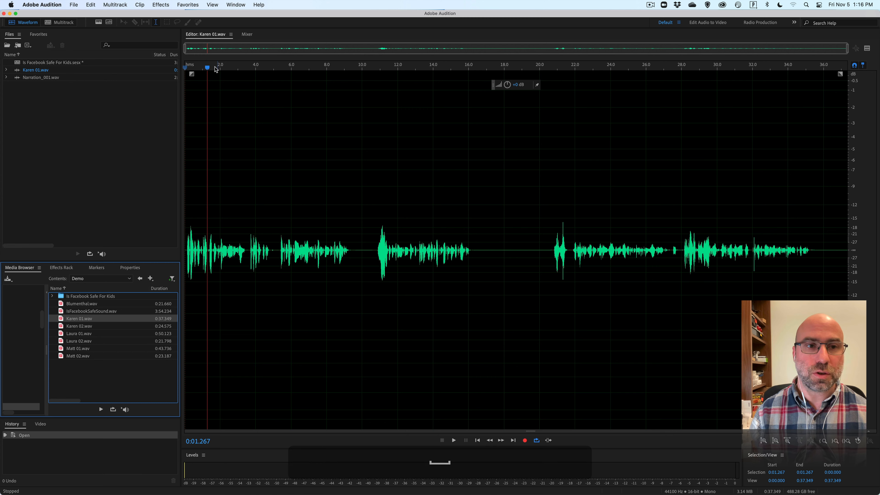
drag(207, 67, 182, 66)
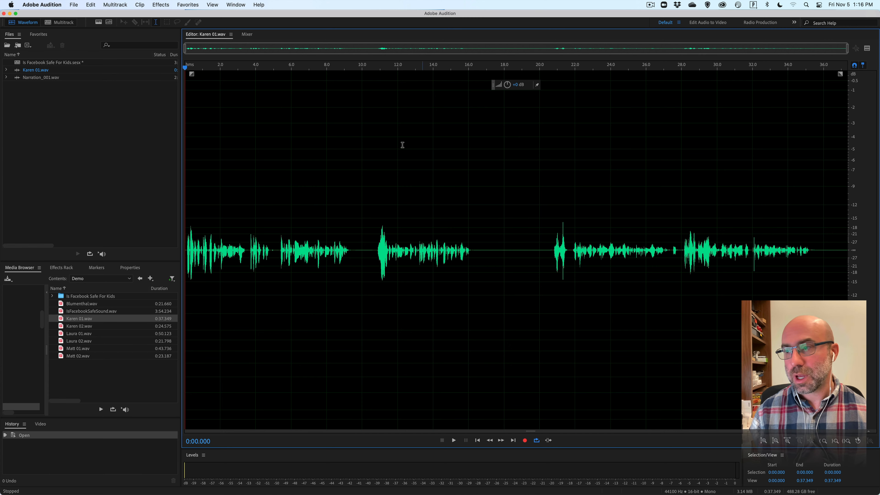
Play Karen 01.wav from about 0:07.6 to find the end of the first passage and set the playhead at 0:09.475.
click(319, 67)
key(space)
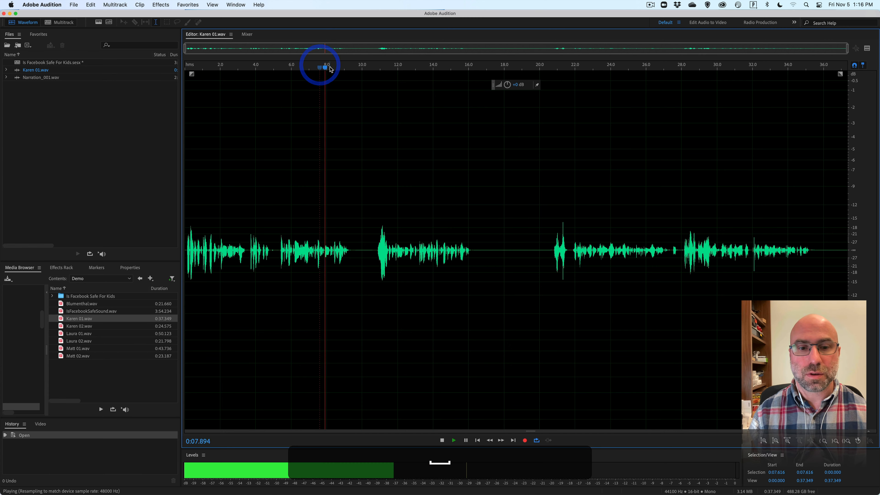
key(space)
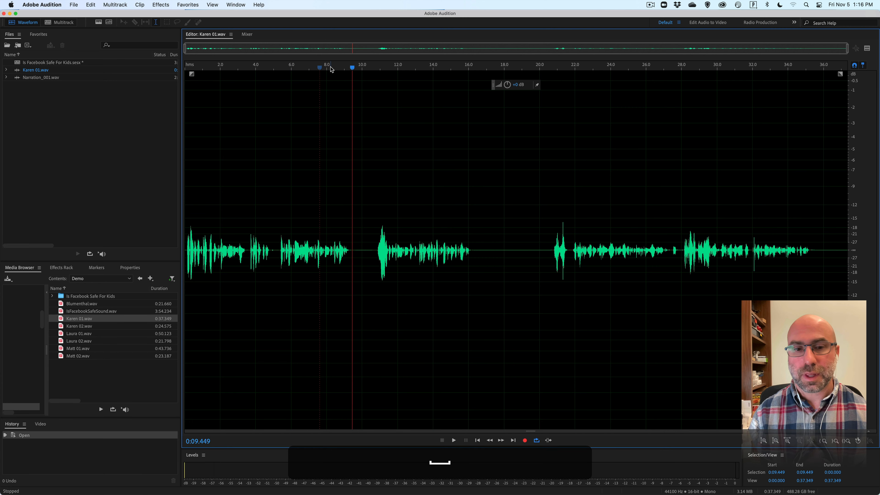
click(353, 68)
click(59, 22)
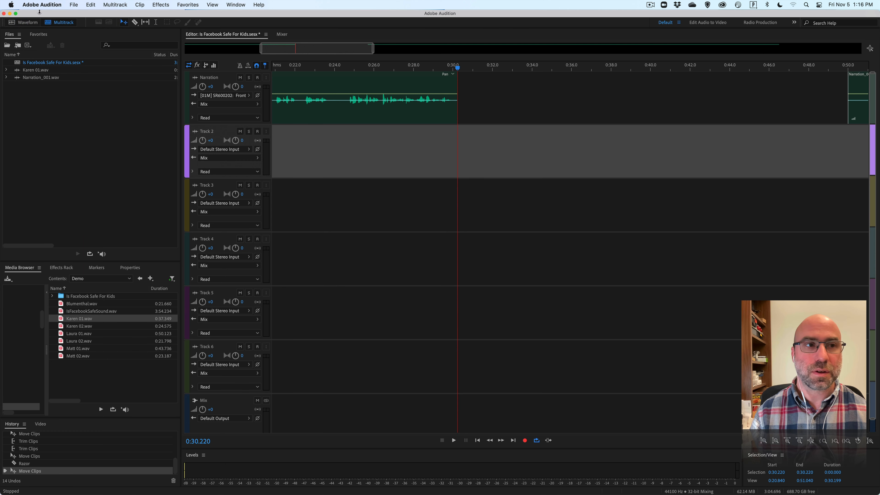
click(27, 22)
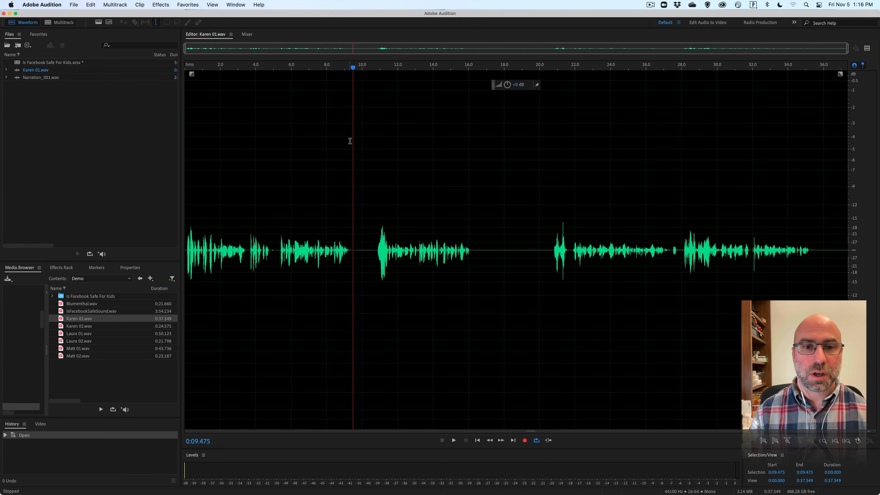
Select the first passage of Karen 01.wav from the start to 0:09.475 and play the selection.
drag(353, 140, 176, 136)
key(space)
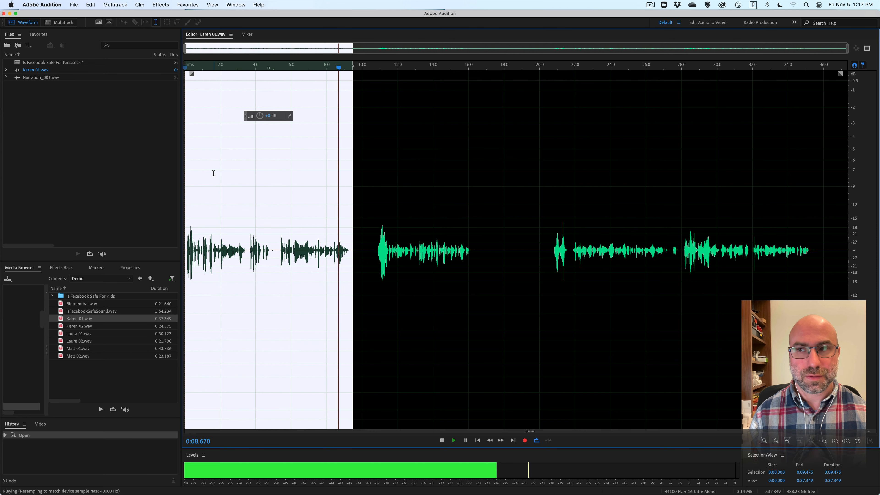
key(space)
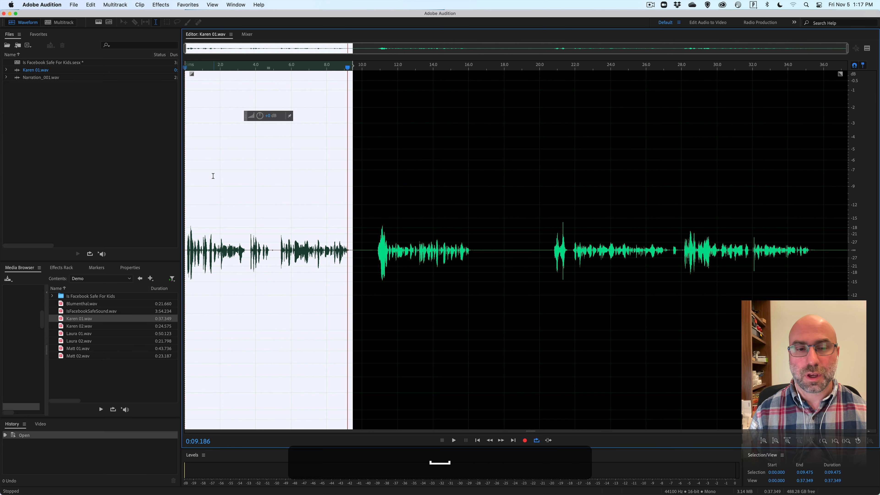
Try to insert the selected Karen 01.wav passage into the Is Facebook Safe For Kids session, and undo the insertion.
right_click(254, 186)
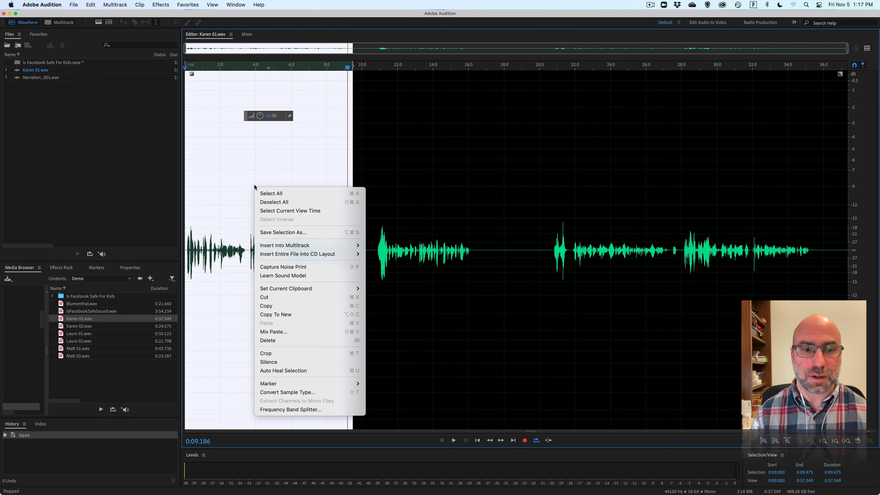
mouse_move(290, 245)
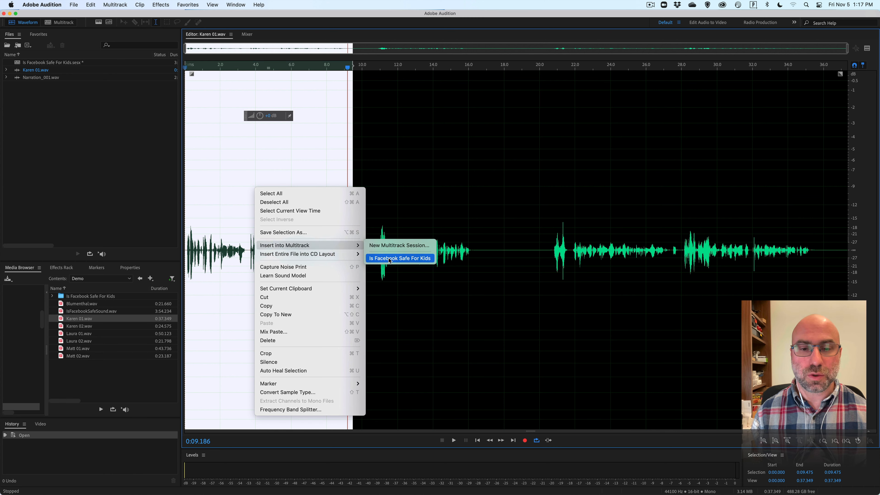
click(409, 262)
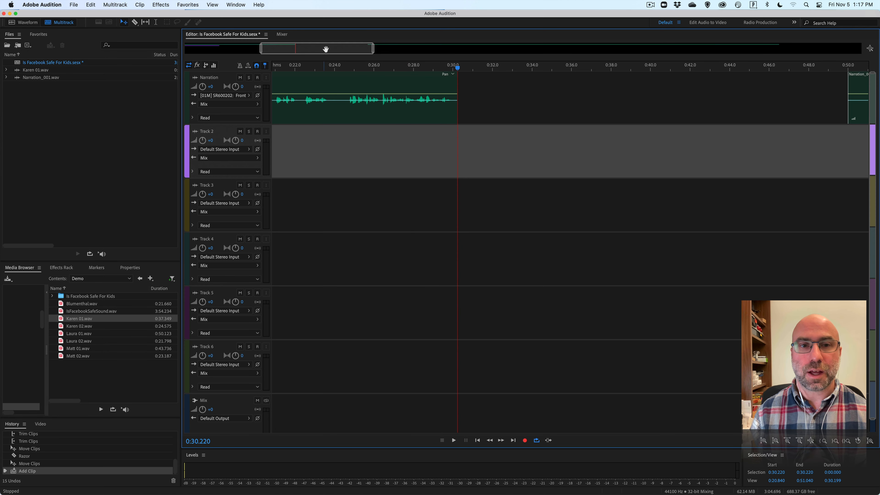
drag(326, 49, 236, 46)
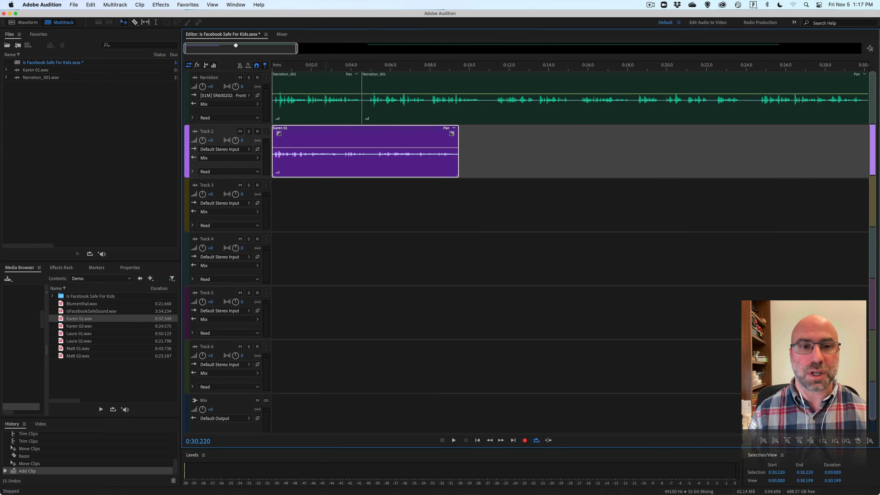
mouse_move(235, 50)
mouse_down()
mouse_move(274, 51)
mouse_move(223, 50)
mouse_up()
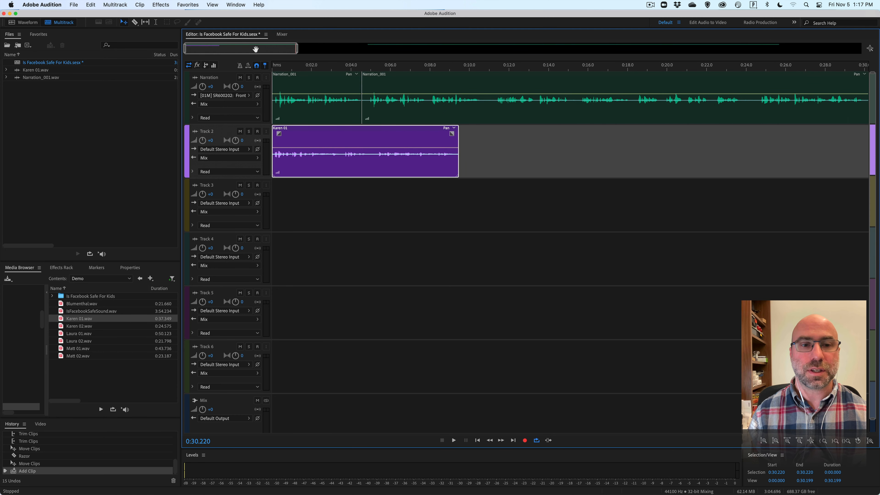
key(cmd+z)
drag(256, 49, 351, 56)
Turn off "Use embedded timecode when inserting clips into Multitrack" in the Multitrack Clips preferences.
click(59, 5)
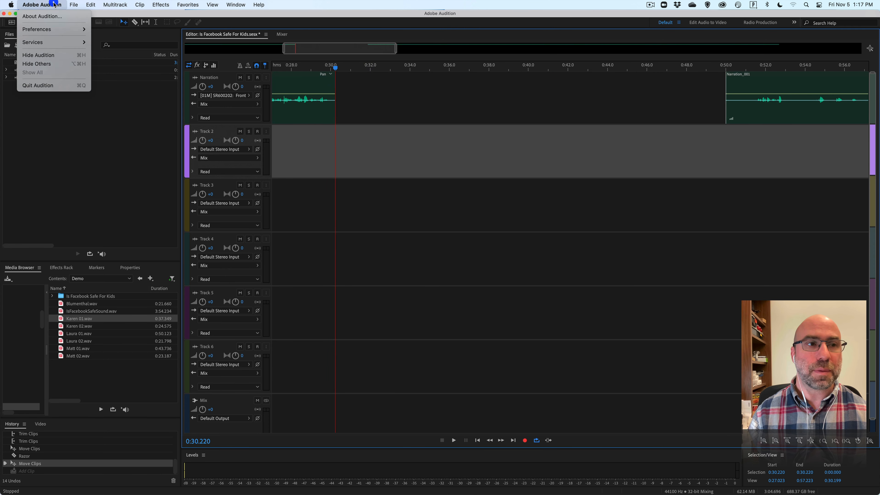
mouse_move(43, 30)
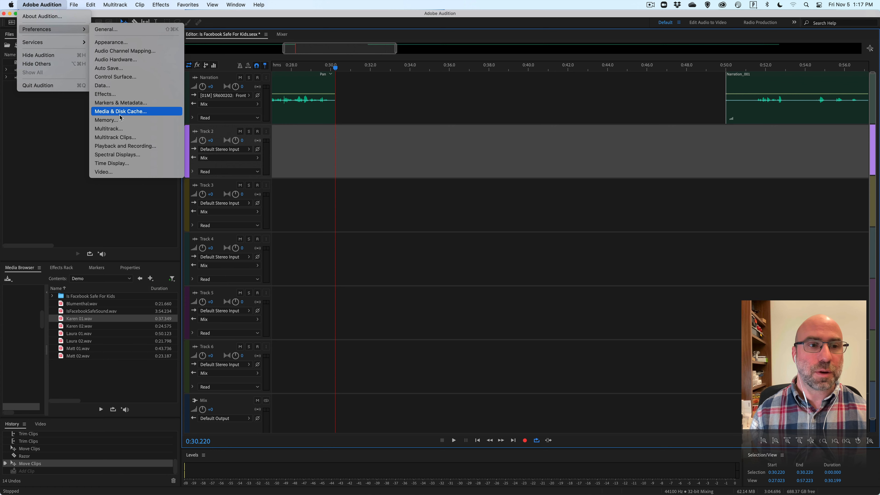
click(120, 129)
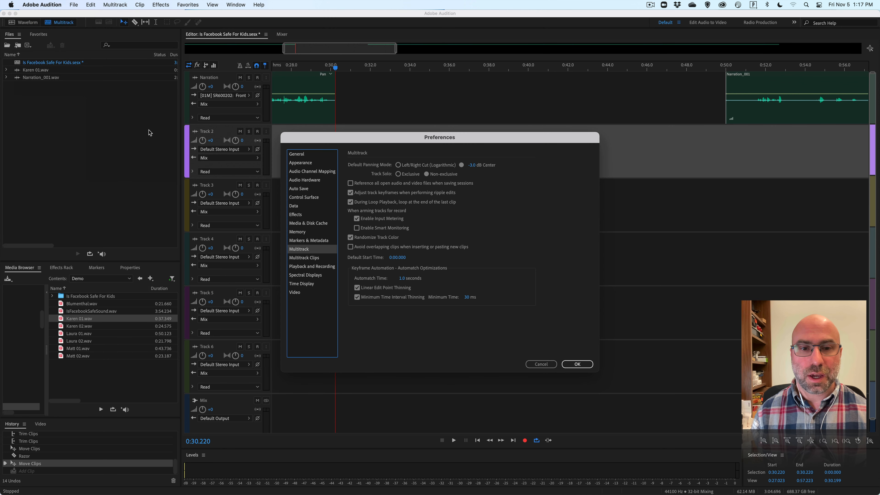
click(318, 258)
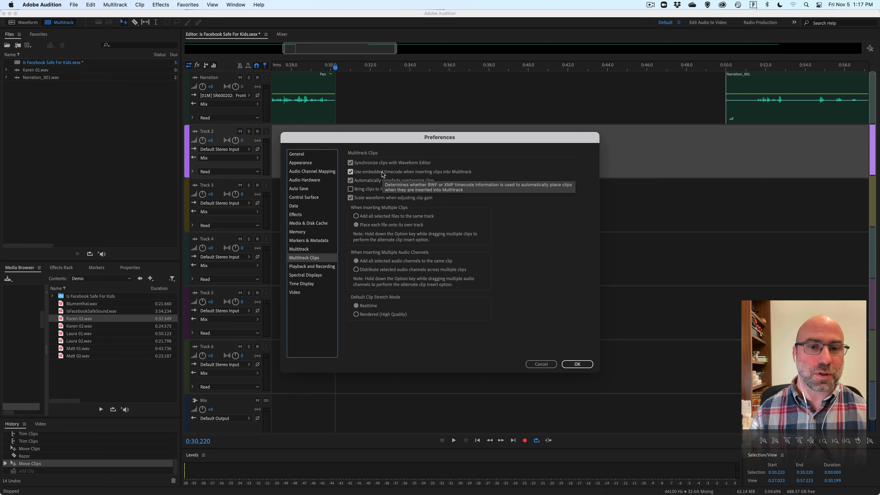
click(350, 172)
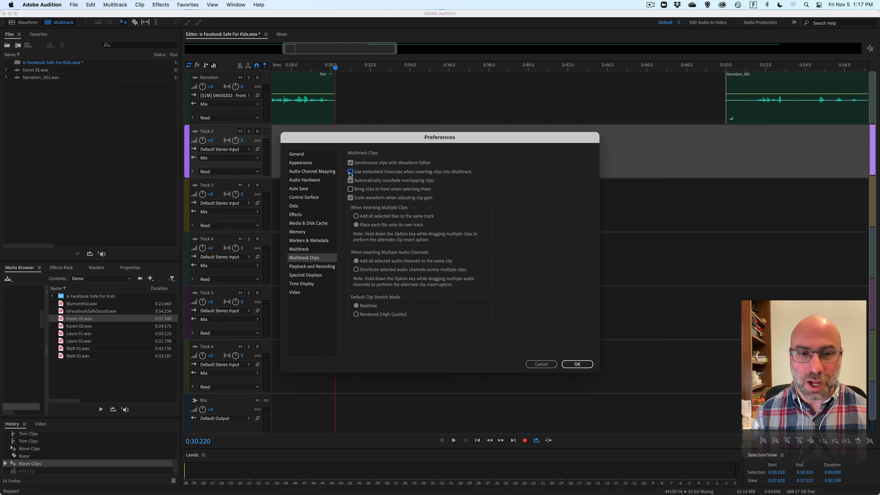
click(574, 364)
Insert the selected Karen 01.wav passage into the Is Facebook Safe For Kids session at the 0:30.220 playhead on Track 2.
click(24, 22)
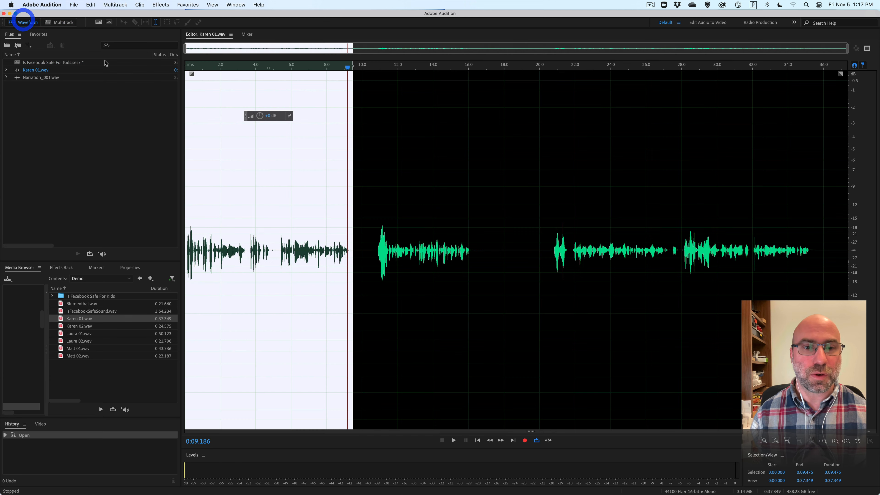
right_click(228, 136)
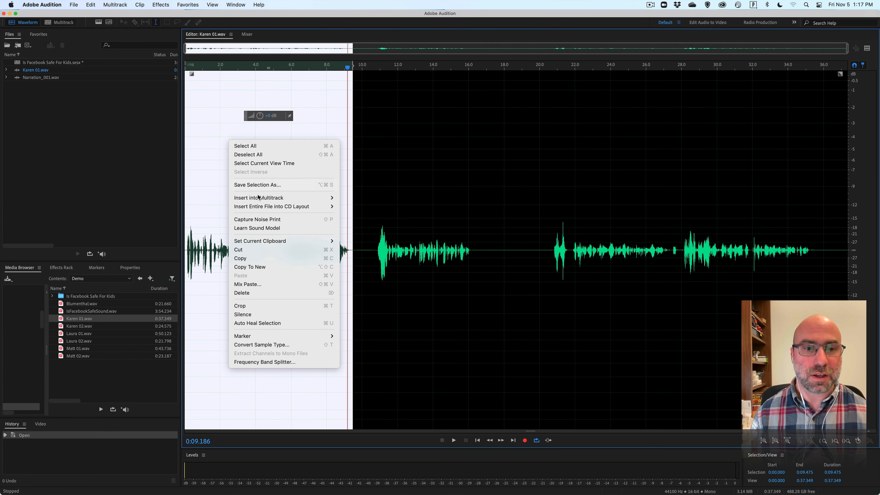
mouse_move(258, 200)
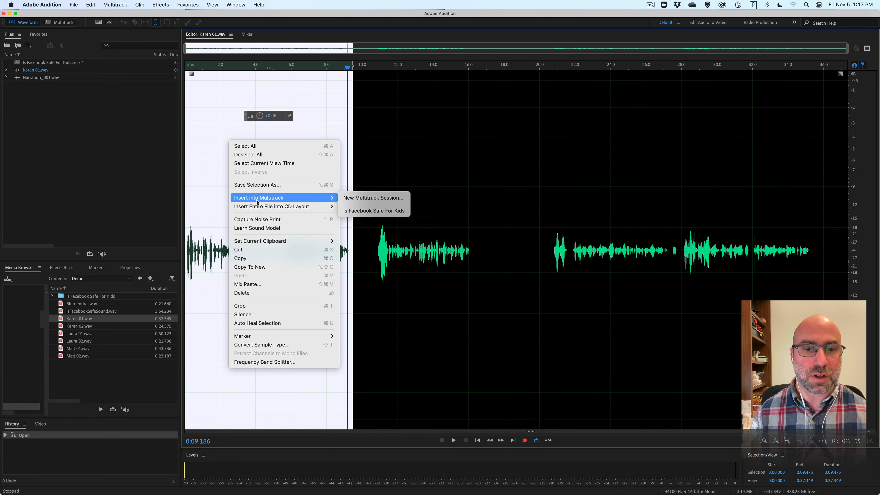
click(374, 211)
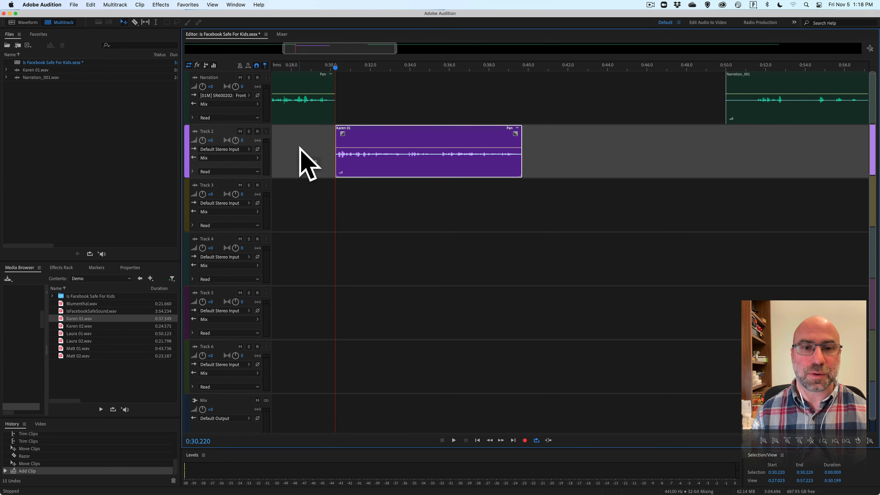
Rename Track 2 as Karen and play the transition from the narration into the inserted clip, starting at 0:29.170.
click(206, 132)
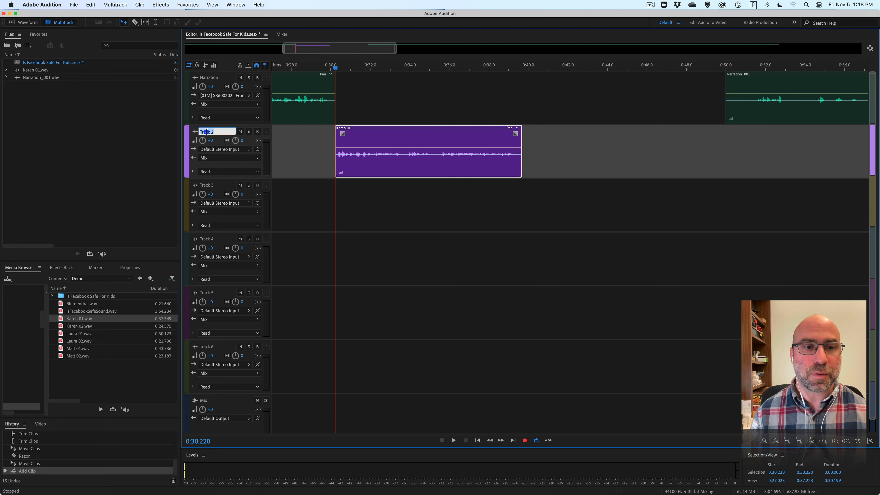
key(shift)
text(Karen)
key(Return)
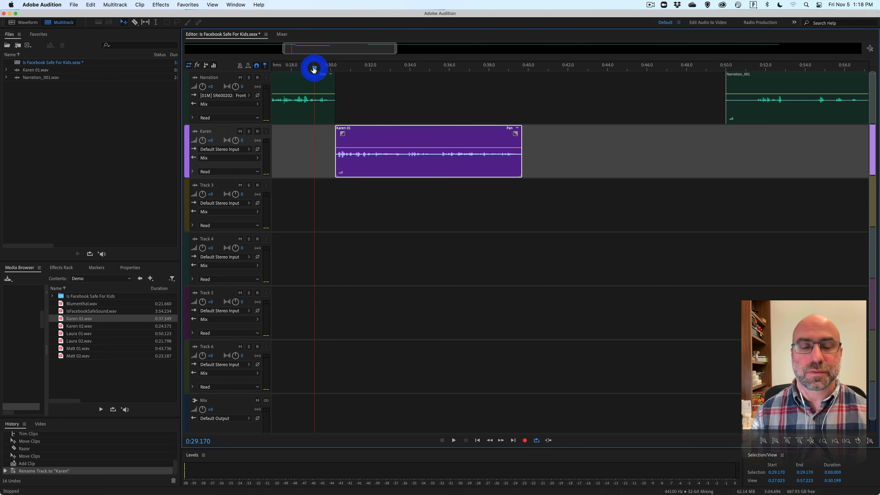
key(space)
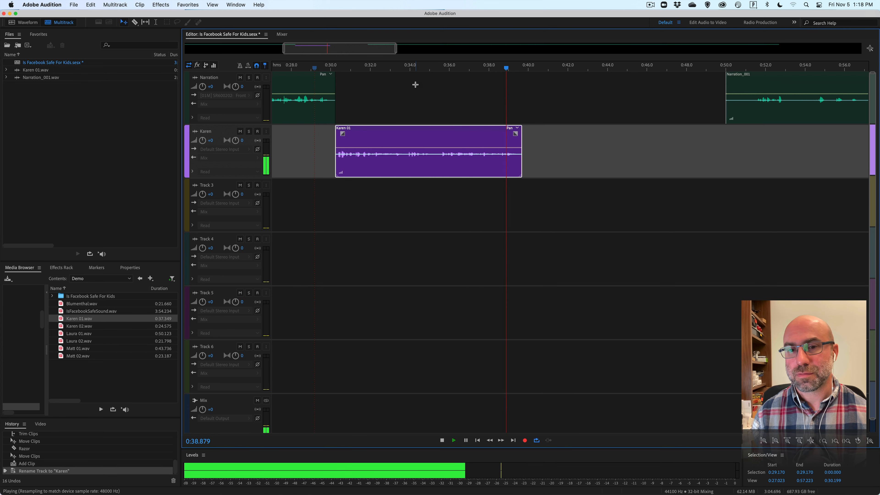
key(space)
Trim the start of the next Narration clip to 0:57.203 and move the clip directly behind the end of the Karen 01 clip.
scroll(477, 80, right, 5)
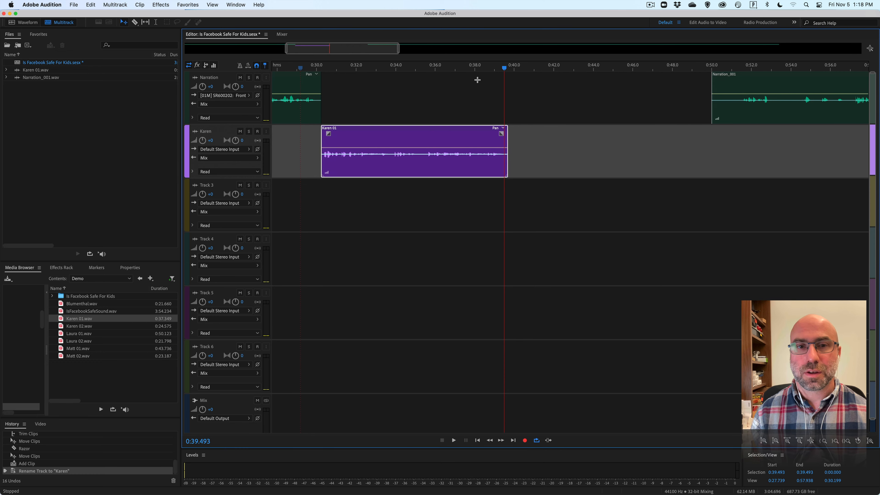
scroll(615, 87, right, 4)
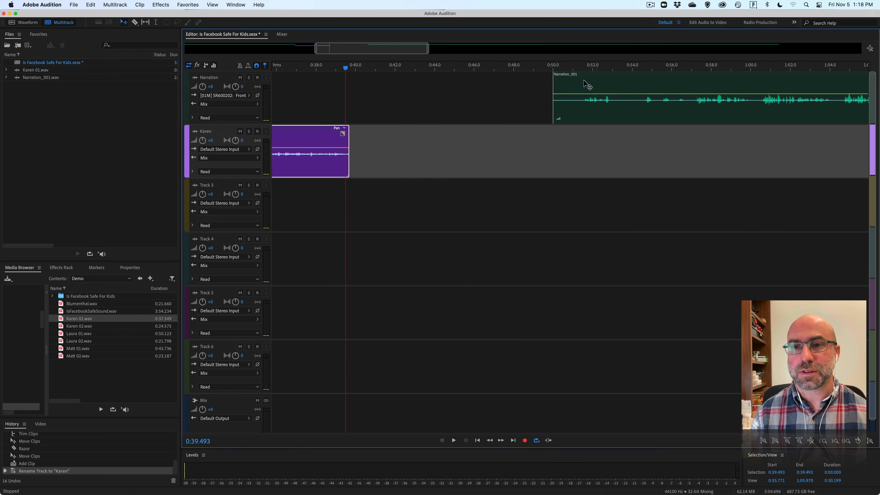
click(665, 68)
key(space)
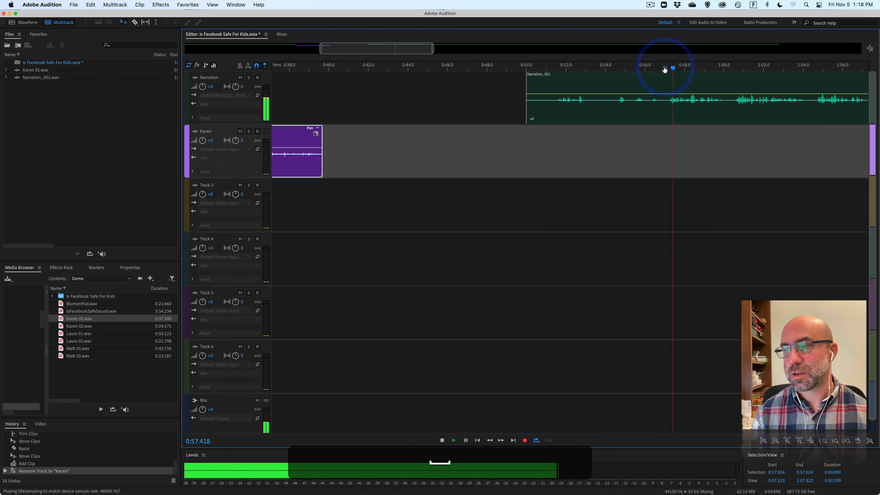
key(space)
click(667, 68)
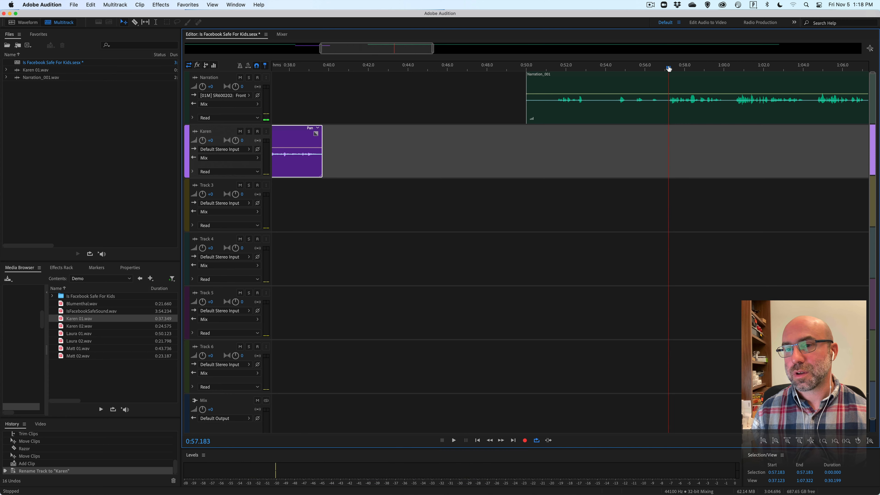
drag(666, 69, 668, 69)
drag(523, 82, 358, 67)
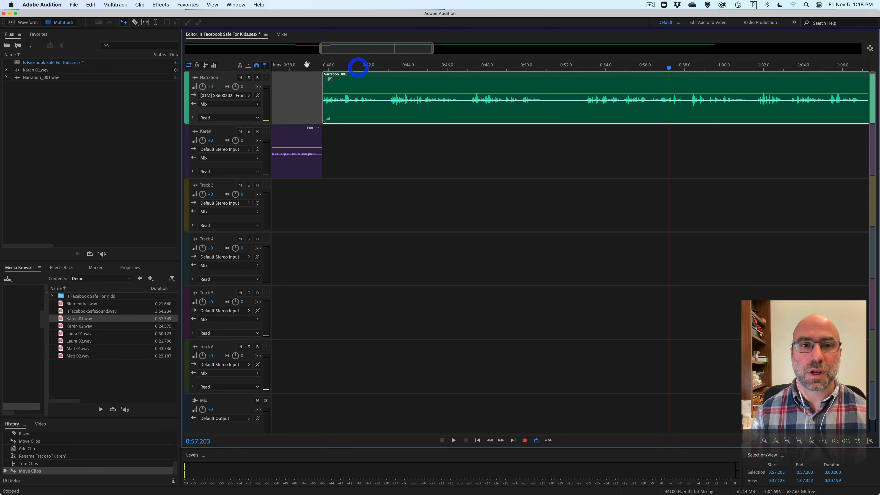
Play the joined narration, split the Narration clip at 0:51.044, and move the remaining part out to about 1:11.
key(space)
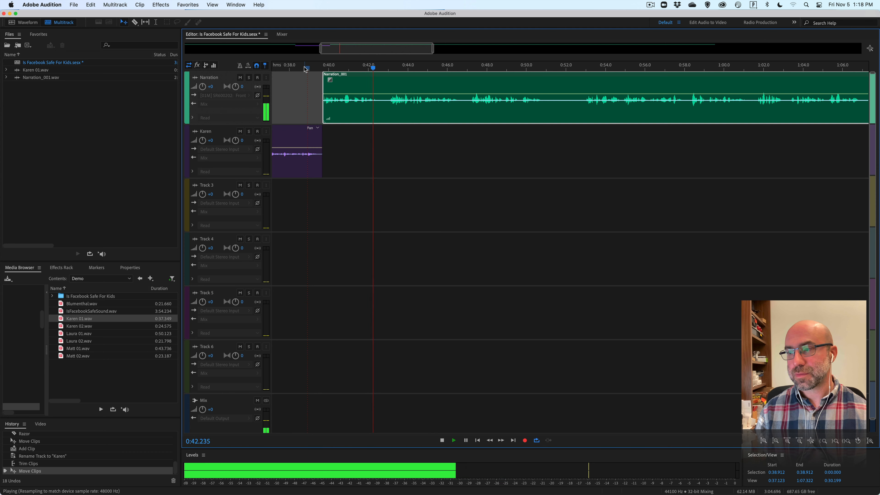
drag(344, 49, 358, 52)
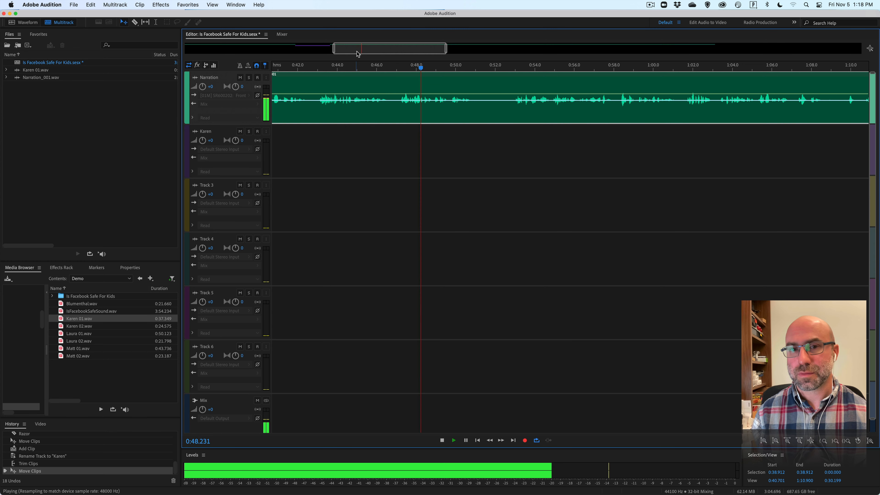
drag(397, 49, 409, 49)
key(space)
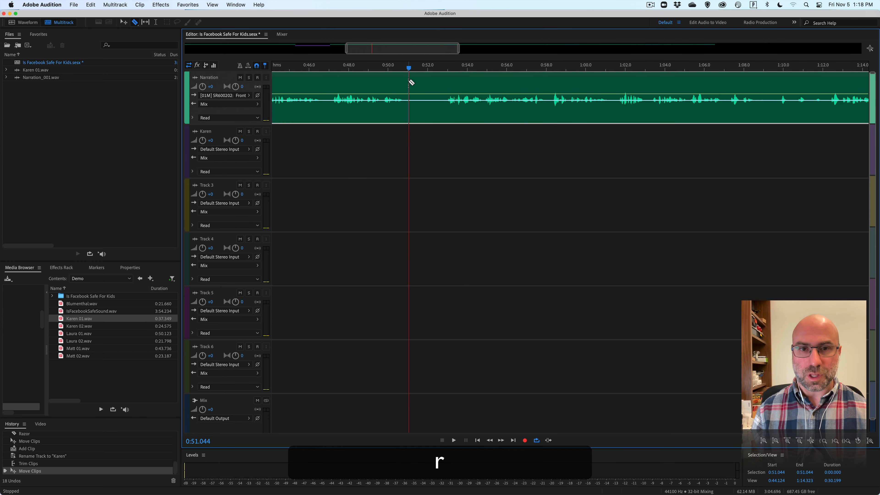
click(408, 82)
key(v)
drag(421, 99, 819, 94)
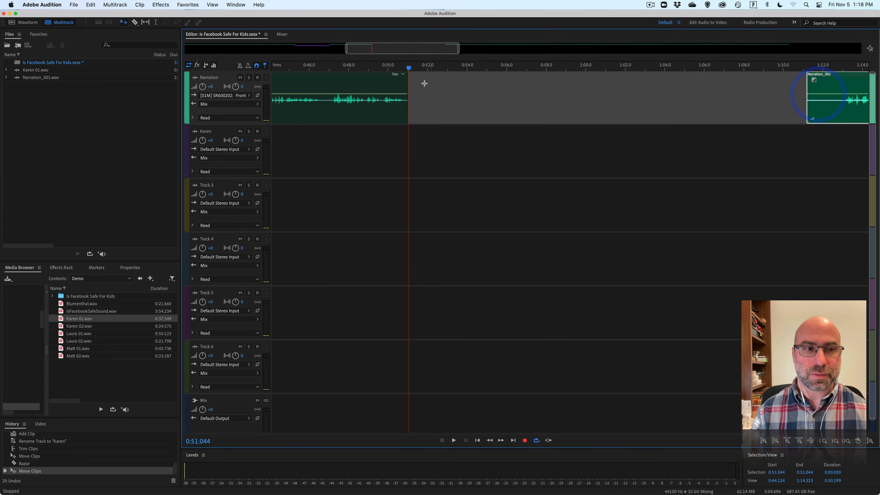
Open Karen 01.wav in the waveform editor and play its second passage from 0:10.848.
click(32, 23)
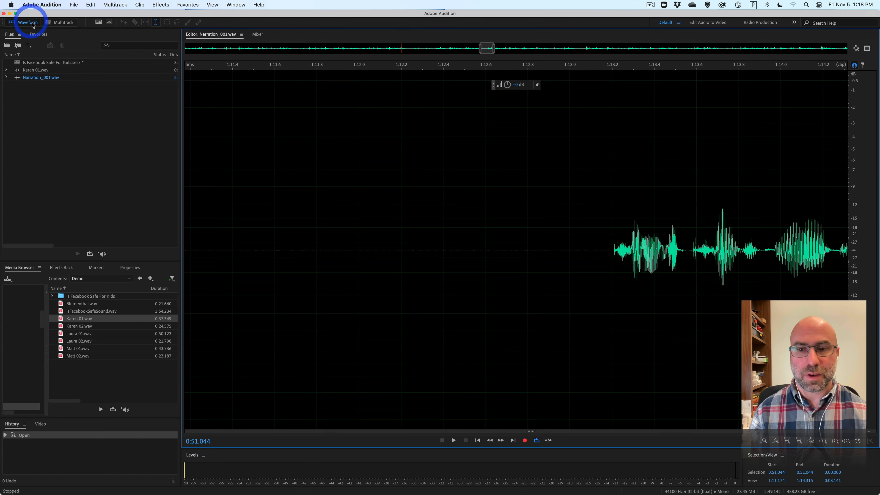
click(23, 70)
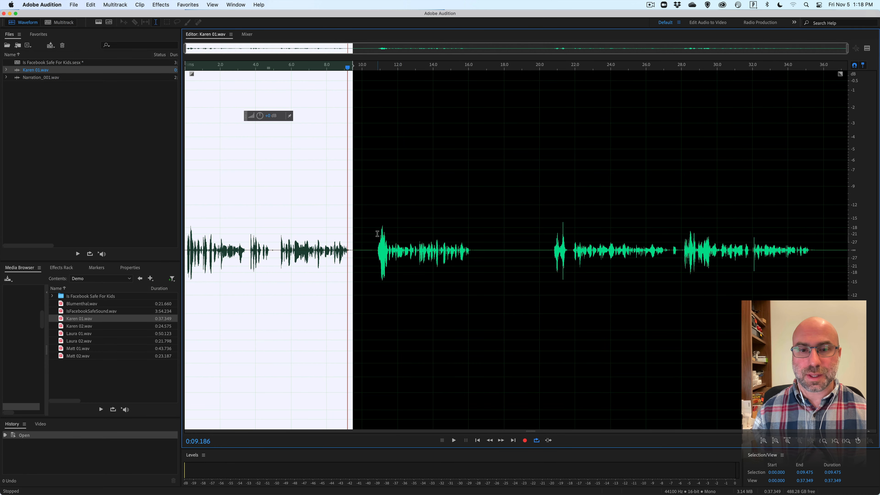
click(377, 233)
key(space)
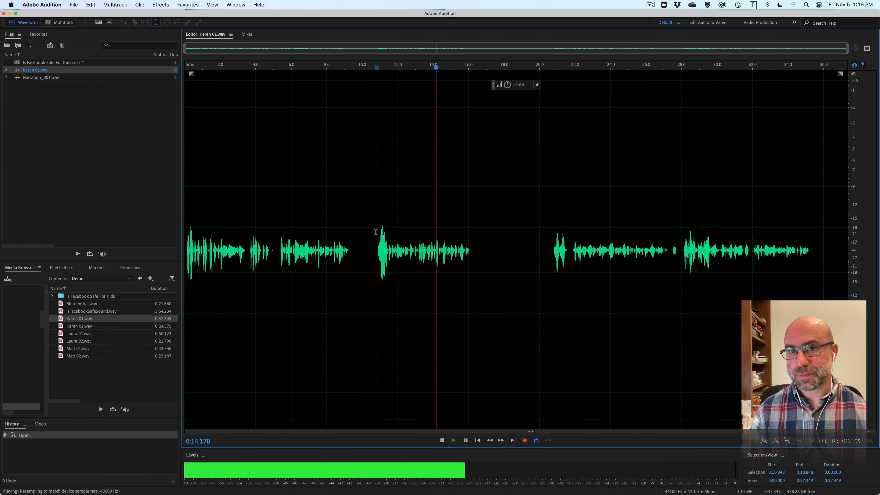
key(space)
Add Karen 01.wav to the Karen track, trim its start to the second passage, and move the clip to 0:51.044.
click(59, 22)
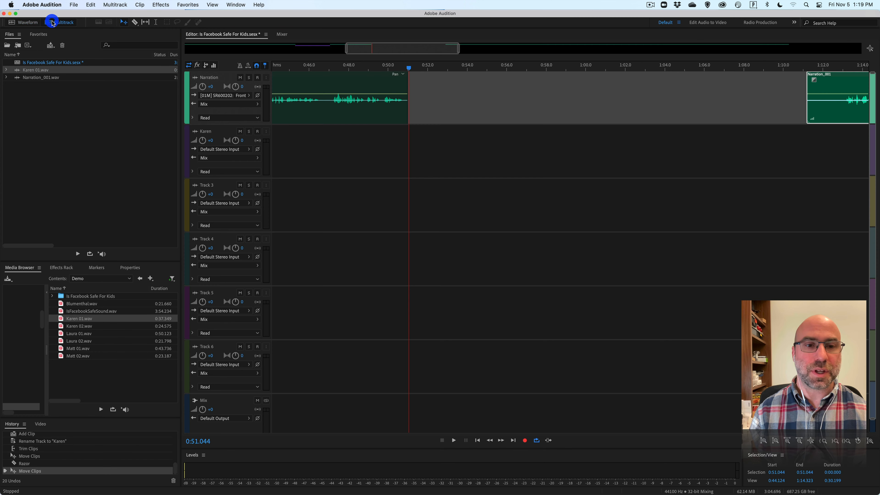
drag(60, 321, 583, 142)
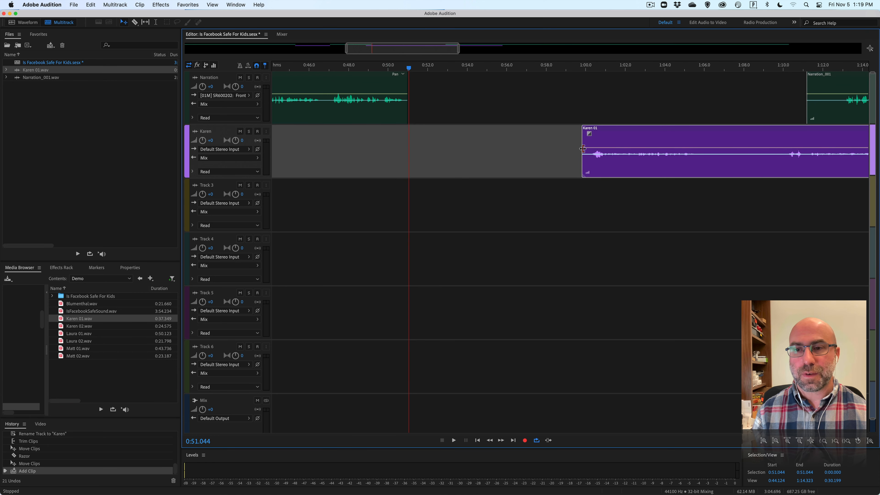
click(591, 68)
key(space)
key(space)
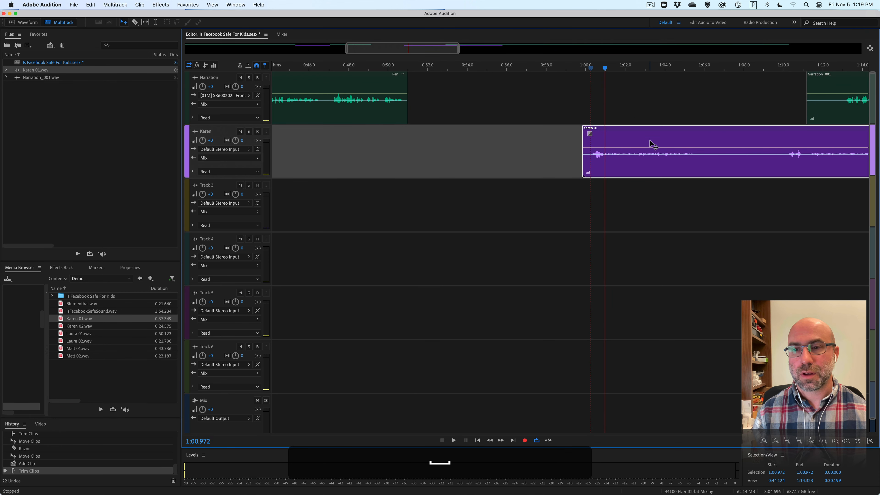
drag(651, 143, 477, 136)
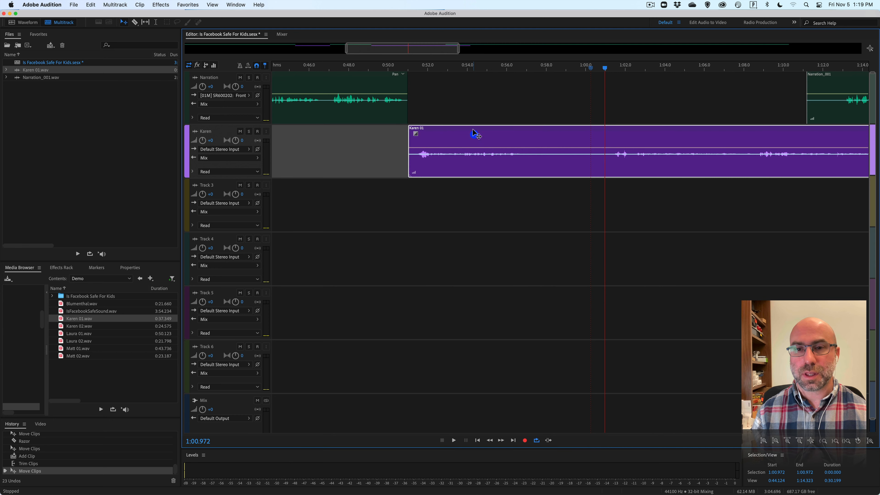
Play the Karen 01 clip from 0:54.800, split it at 0:57.224, and delete the part after the split.
click(483, 69)
key(space)
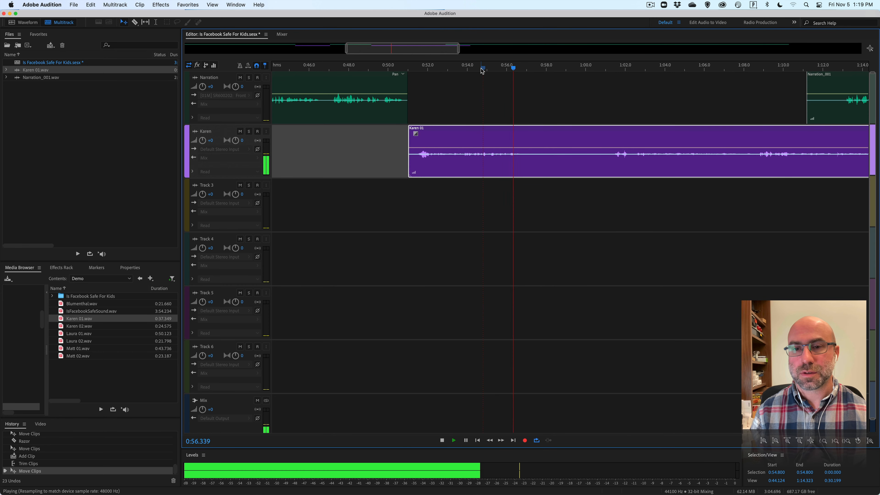
key(space)
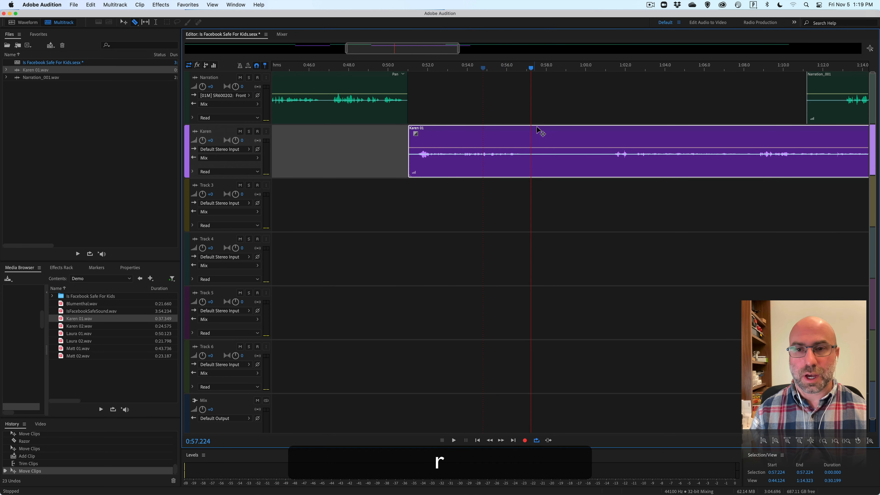
click(531, 136)
key(v)
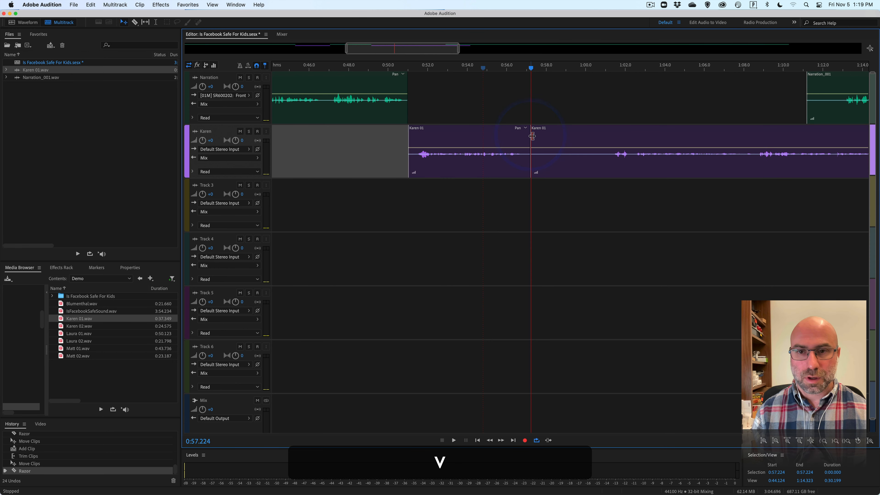
click(592, 141)
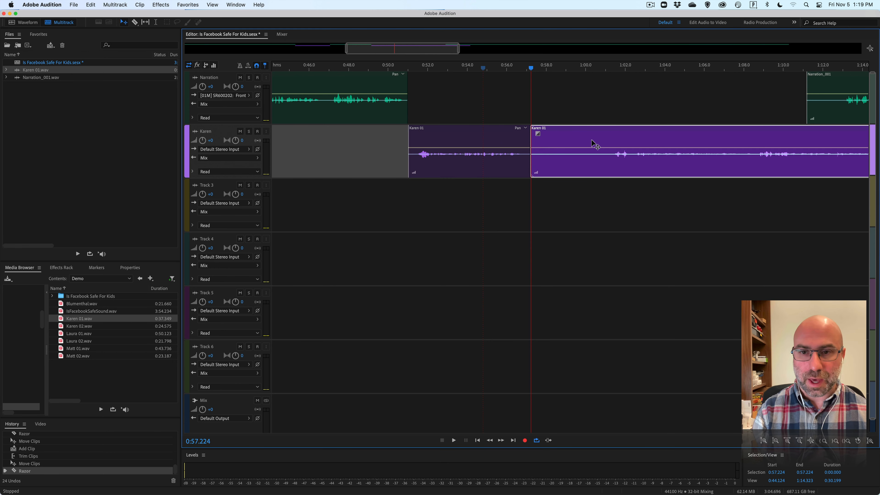
key(Delete)
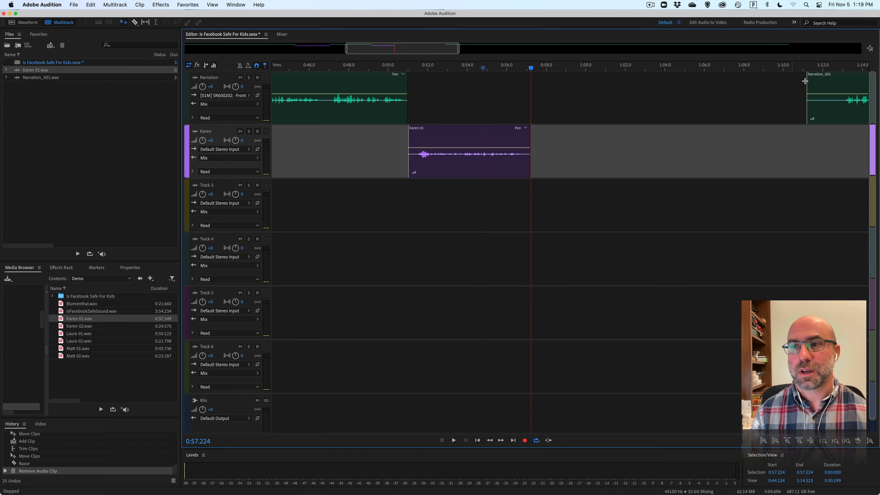
Trim the start of the next narration clip, move it to 0:57.224 behind the Karen clip, and play it from 0:57.126.
drag(822, 82, 573, 83)
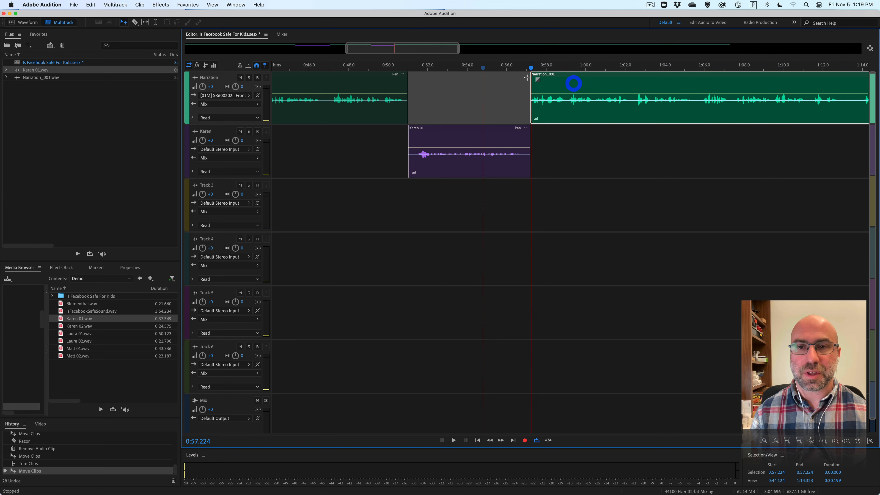
drag(516, 70, 508, 69)
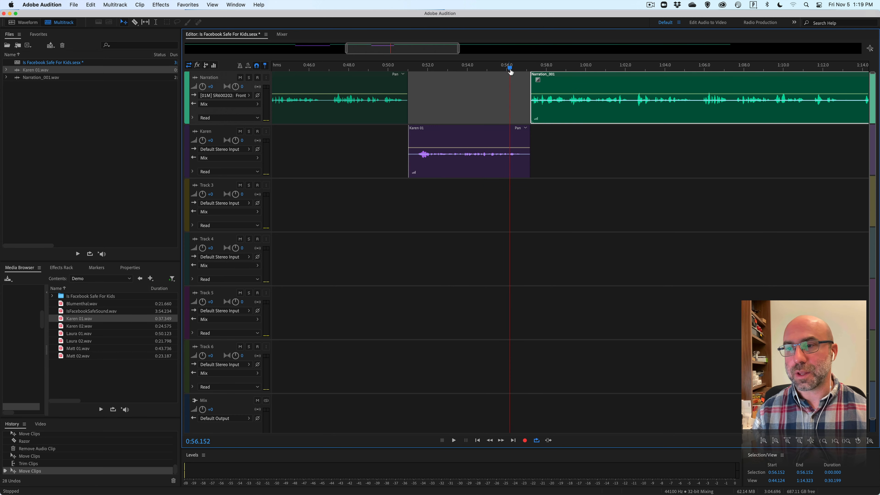
scroll(518, 71, right, 3)
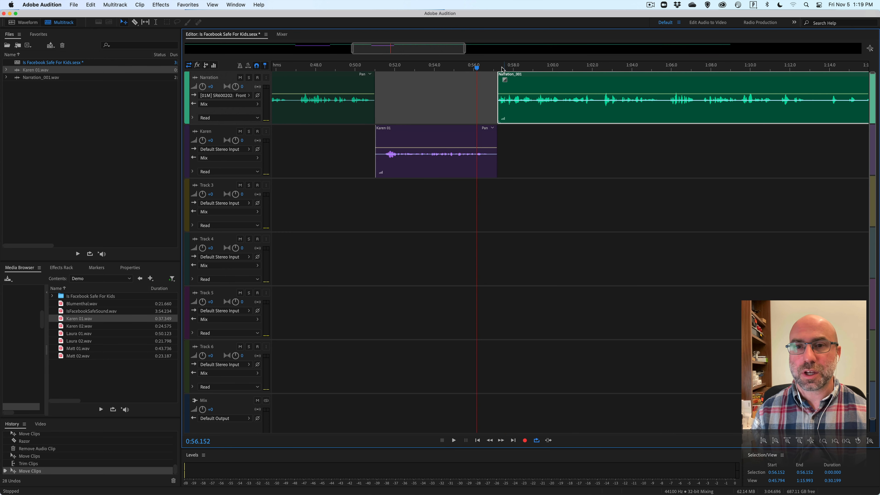
key(space)
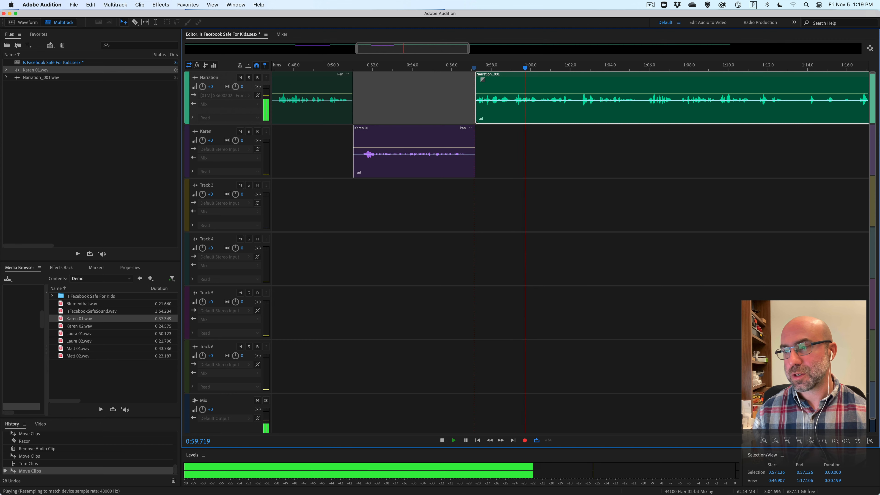
scroll(664, 201, down, 1)
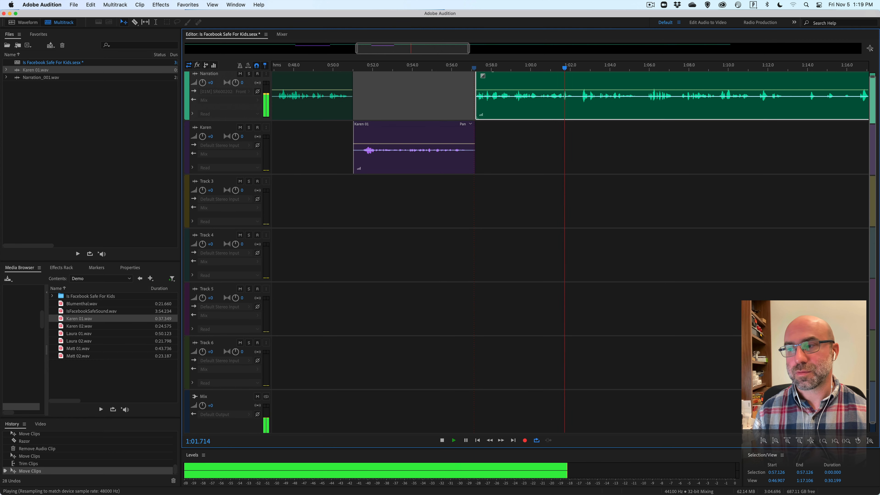
scroll(728, 204, right, 5)
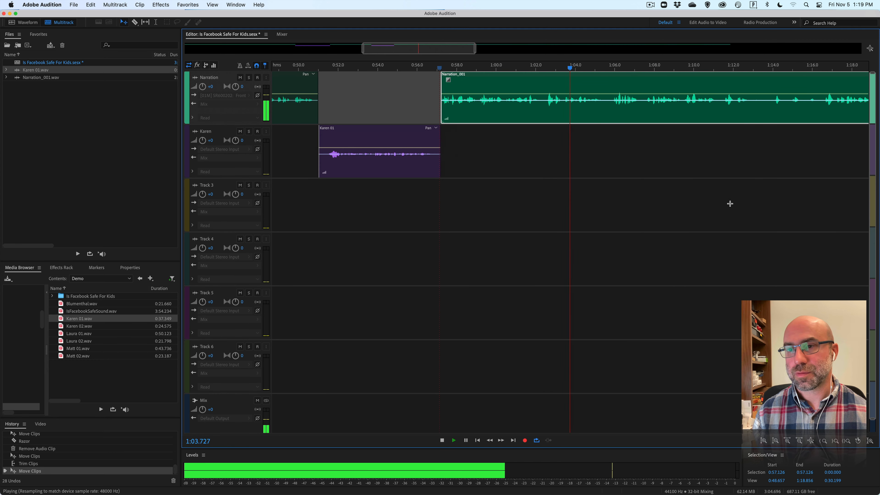
scroll(728, 203, right, 3)
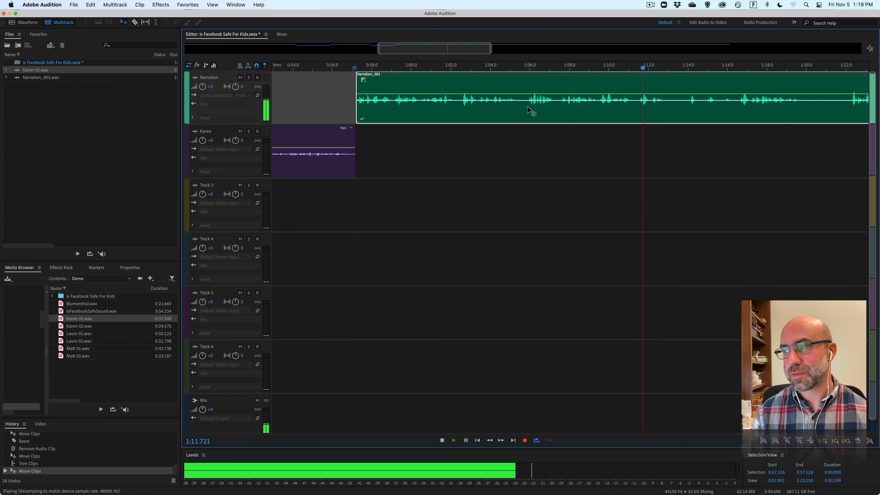
key(space)
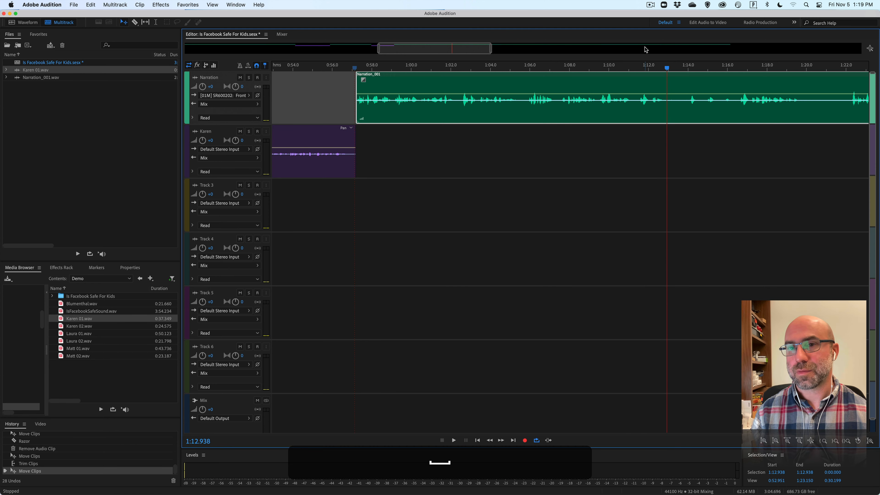
Replay the narration shortly before 1:11 and split the Narration clip at 1:11.214.
key(space)
click(623, 65)
key(space)
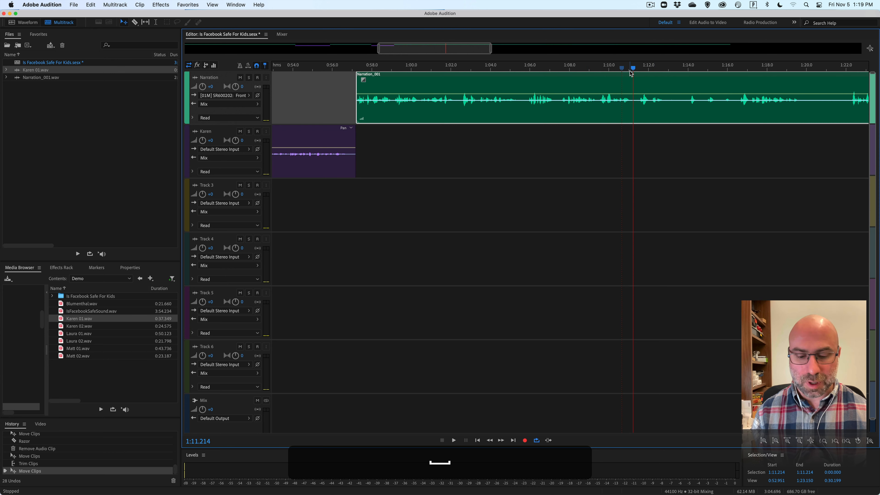
click(637, 81)
Play further into the narration to find the next passage, and split the clip at 1:16.450.
scroll(640, 79, right, 5)
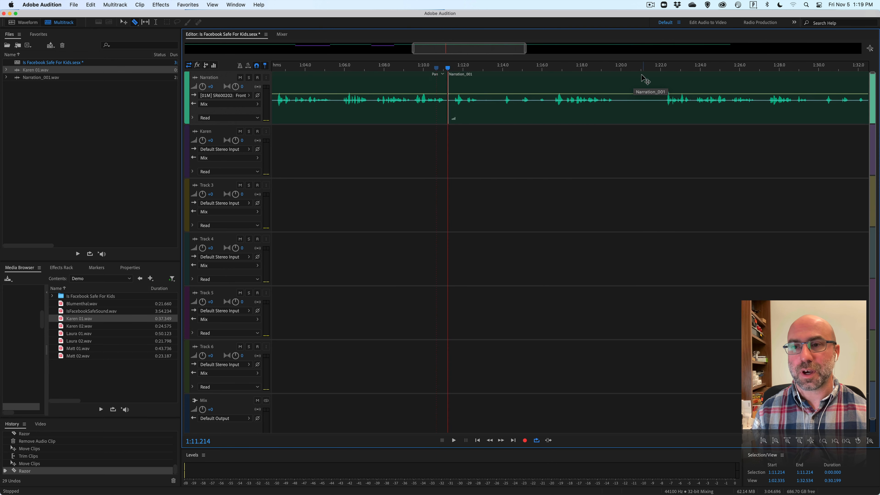
key(space)
click(656, 65)
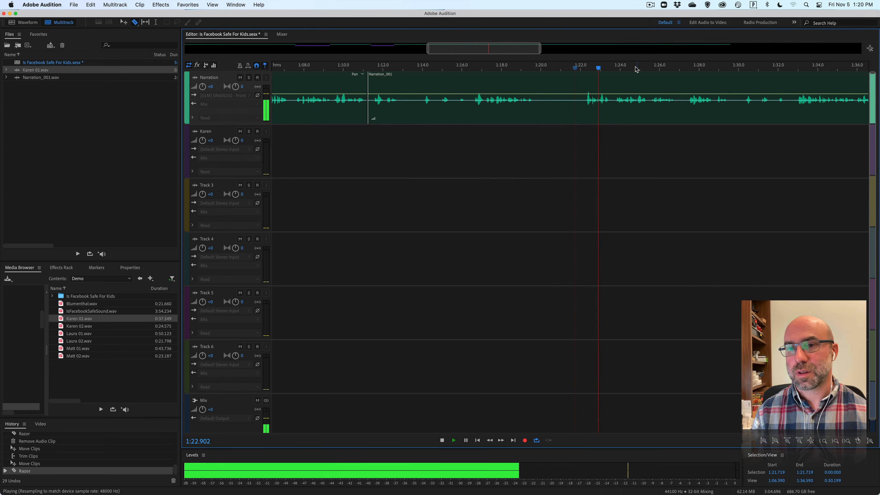
key(space)
key(space)
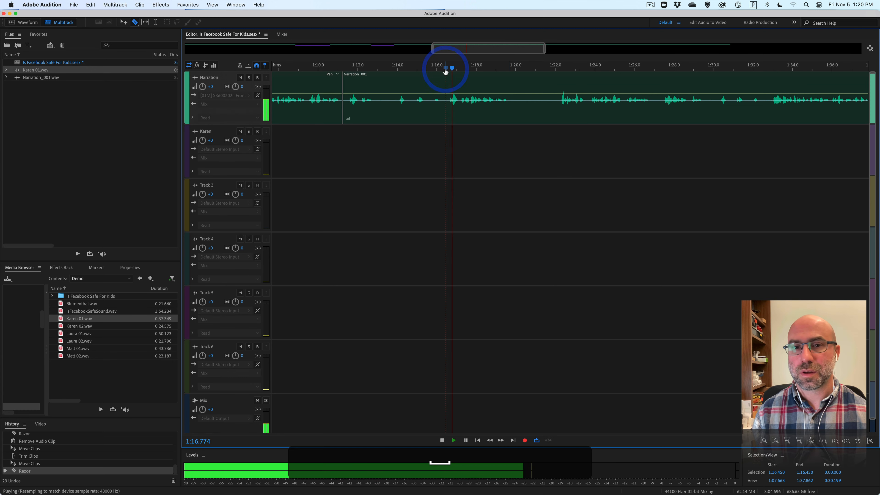
key(space)
click(448, 78)
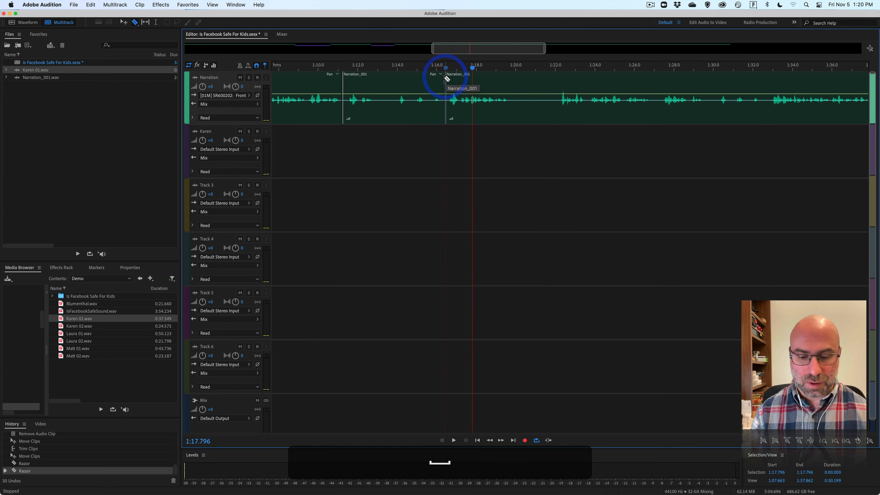
Delete the narration piece between 1:11.214 and 1:16.450, and ripple delete the gap it leaves.
key(v)
click(431, 87)
key(BackSpace)
right_click(420, 90)
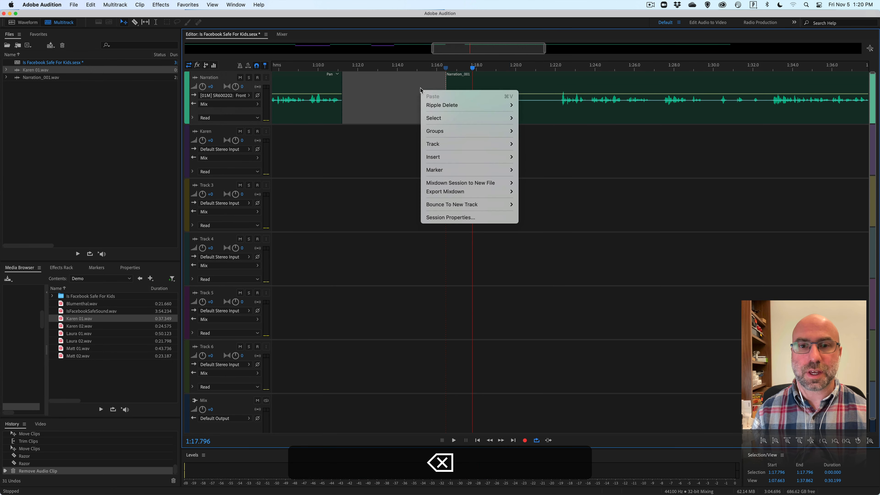
mouse_move(485, 104)
click(540, 140)
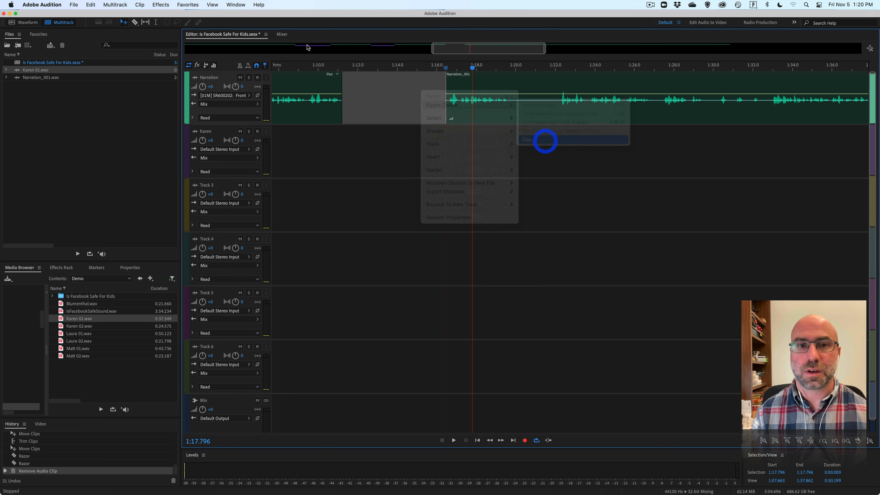
Play the joined narration from 1:10.884, split it at 1:14.637, and move the remaining part out to about 1:34.
click(332, 68)
key(space)
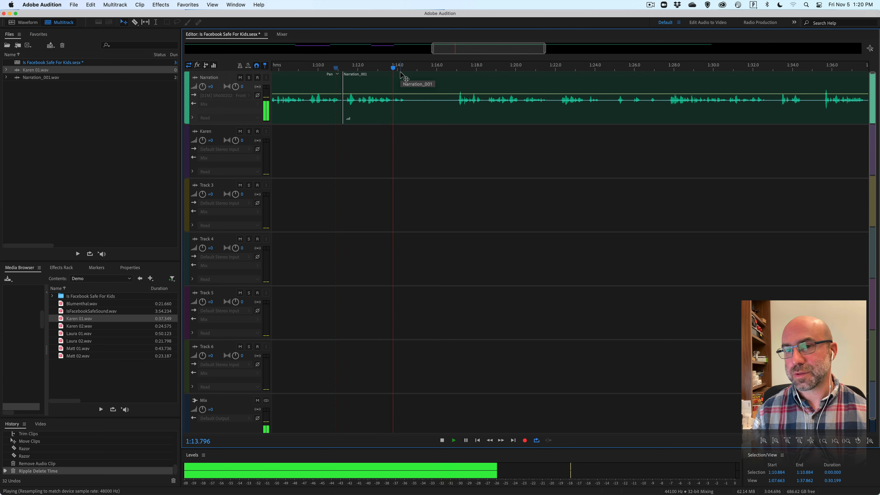
key(space)
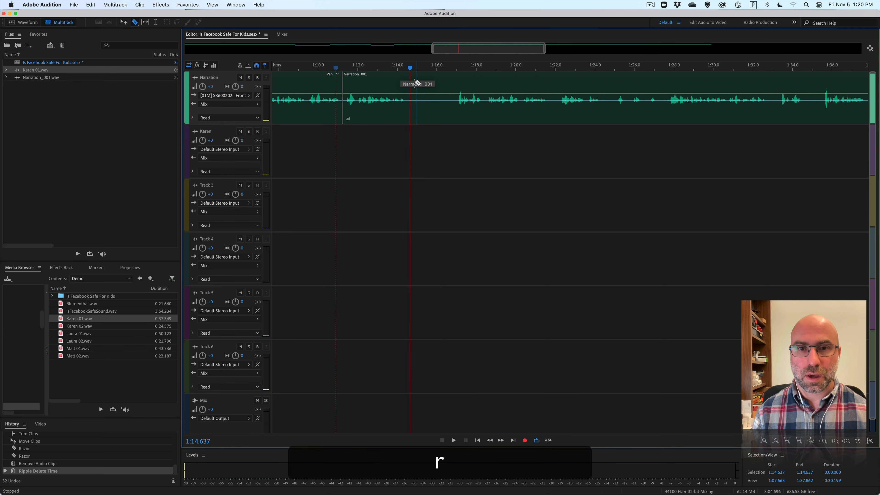
click(411, 77)
drag(432, 77, 818, 89)
key(v)
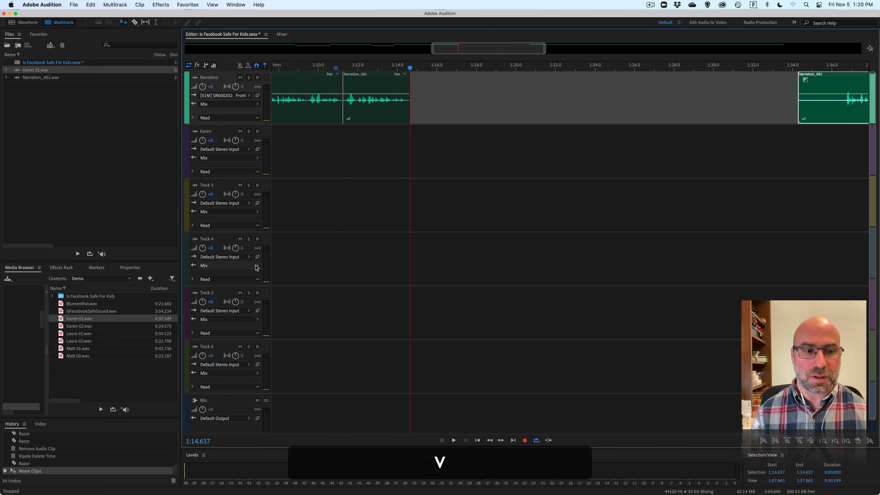
Select 0:20.698 to 0:35.505 in IsFacebookSafeSound.wav and insert it into the Is Facebook Safe For Kids multitrack session at 1:14.637.
key(space)
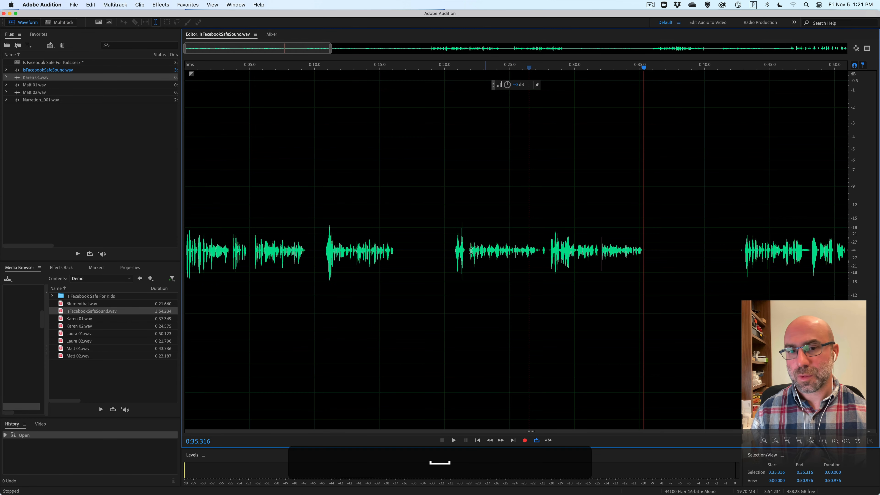
drag(454, 250, 646, 258)
right_click(536, 230)
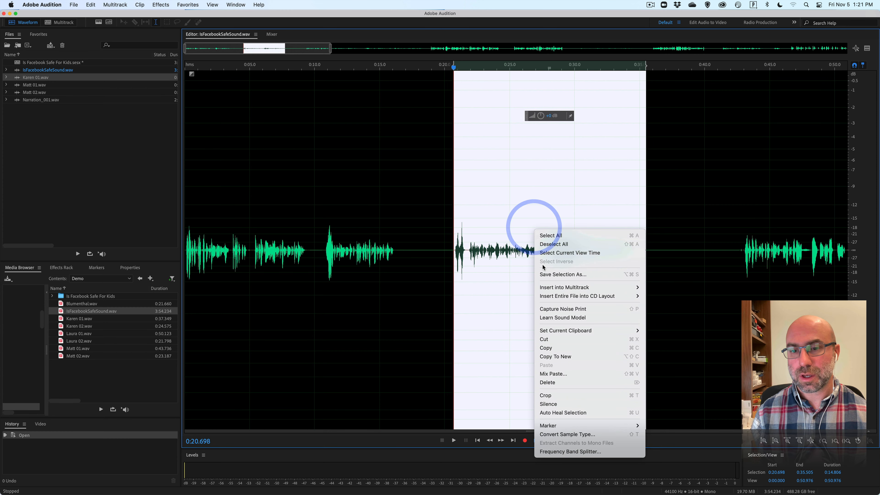
mouse_move(561, 286)
click(687, 302)
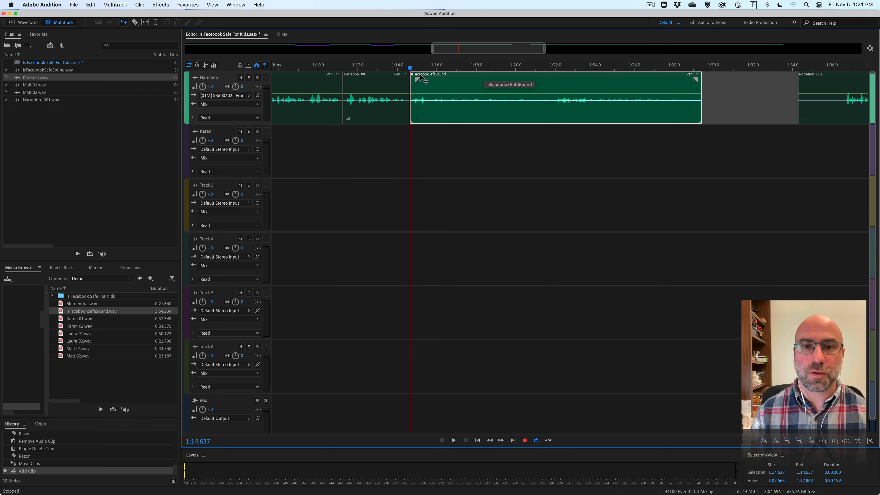
Move the inserted IsFacebookSafeSound clip down to Track 3 and back up to the Narration track at 1:14.637.
drag(444, 79, 444, 183)
click(329, 198)
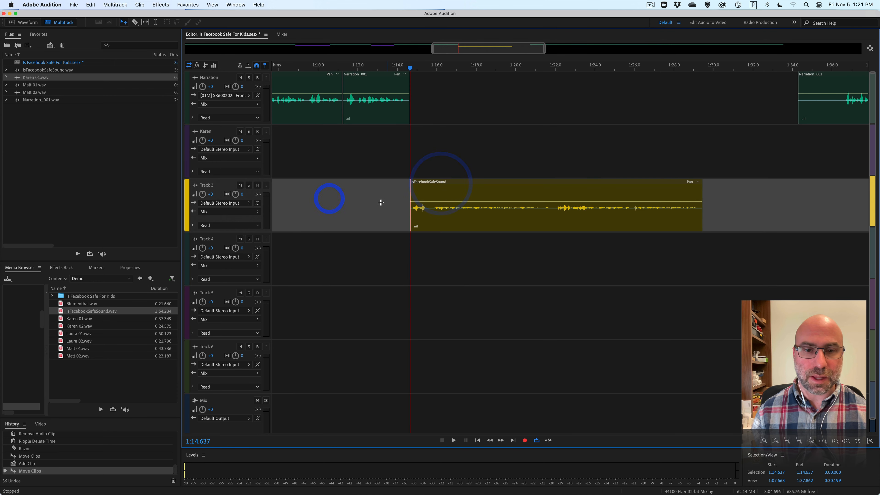
drag(444, 194, 450, 101)
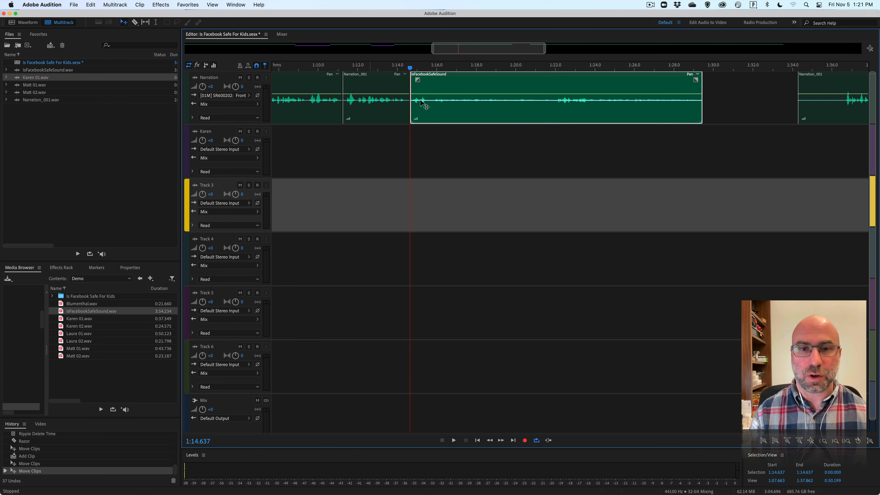
Move the IsFacebookSafeSound clip down to Track 3 at 1:14.637 and rename that track with the interviewee's first name.
drag(464, 88, 467, 191)
click(206, 185)
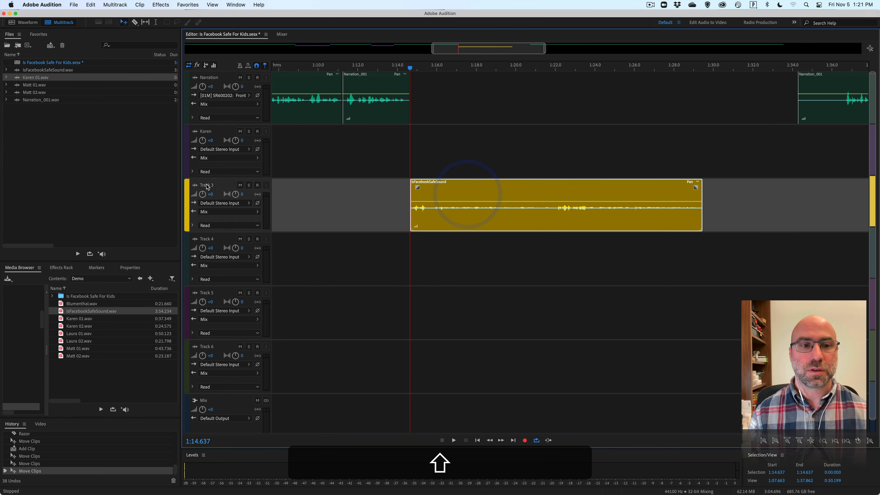
text(Matt)
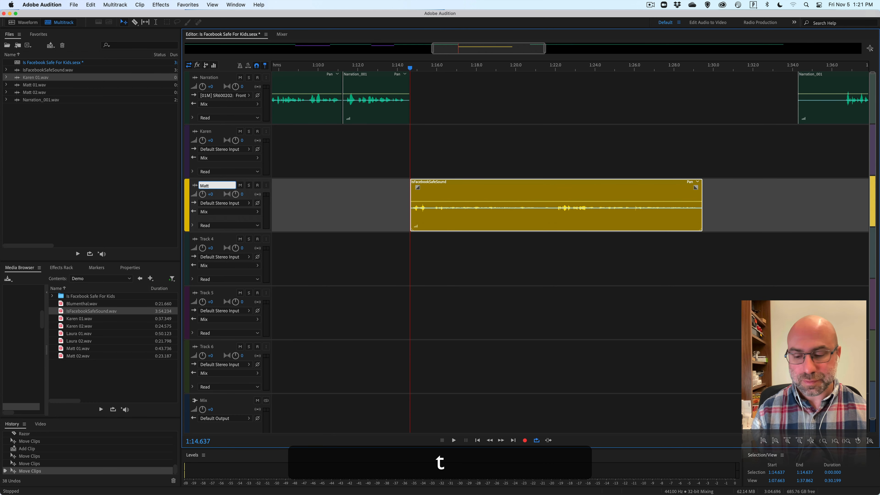
key(Return)
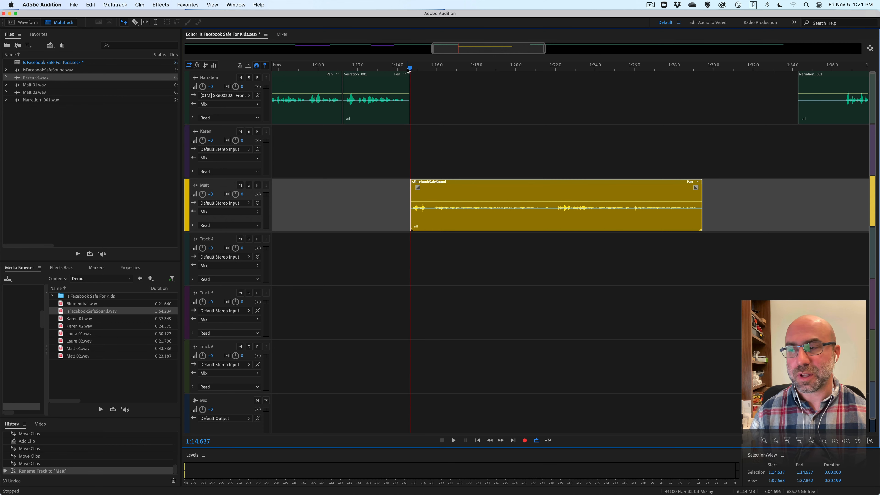
Play the IsFacebookSafeSound clip from 1:14.637 and around 1:20 to locate the cut point, and split it at 1:20.491.
key(space)
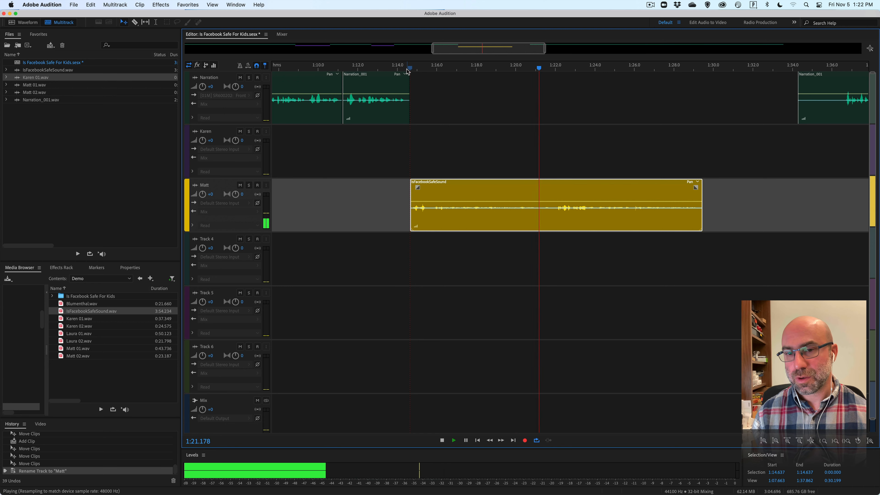
click(527, 69)
key(space)
click(520, 69)
click(509, 69)
key(space)
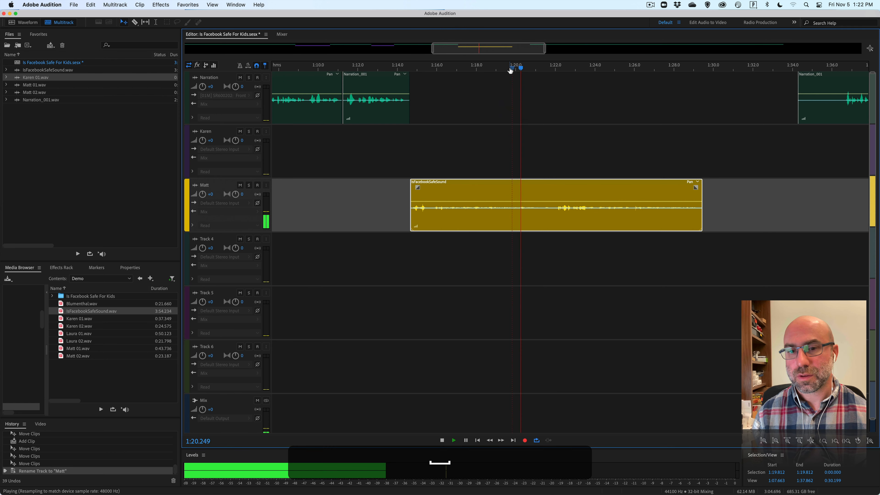
key(space)
click(527, 69)
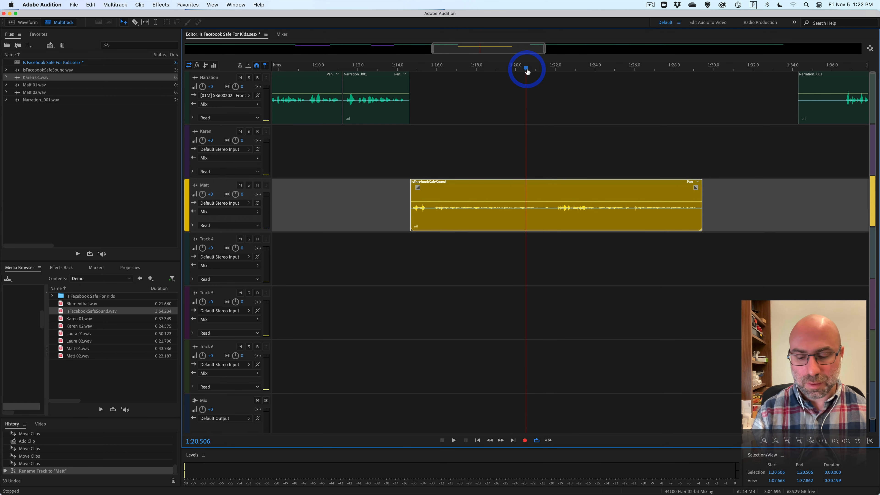
key(equal)
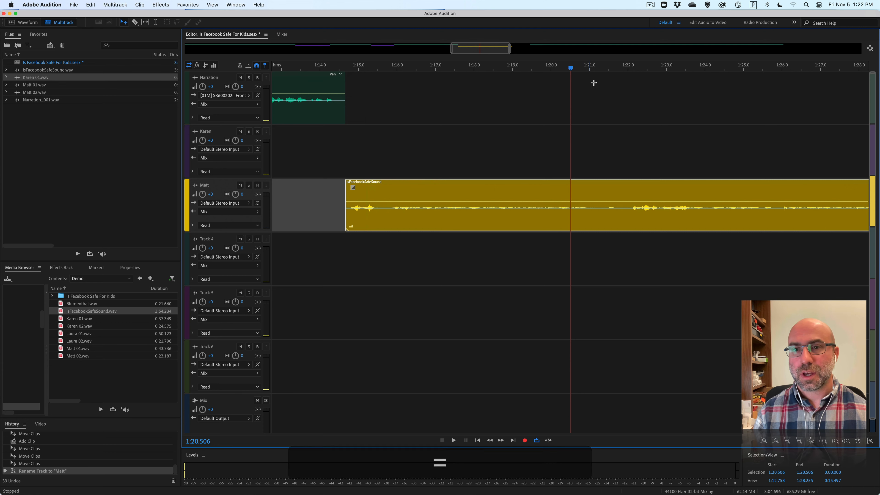
click(532, 69)
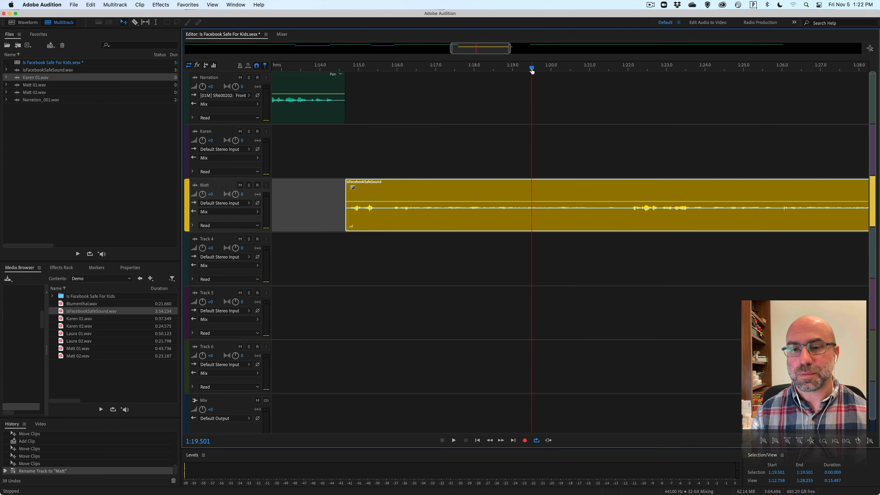
key(space)
key(space)
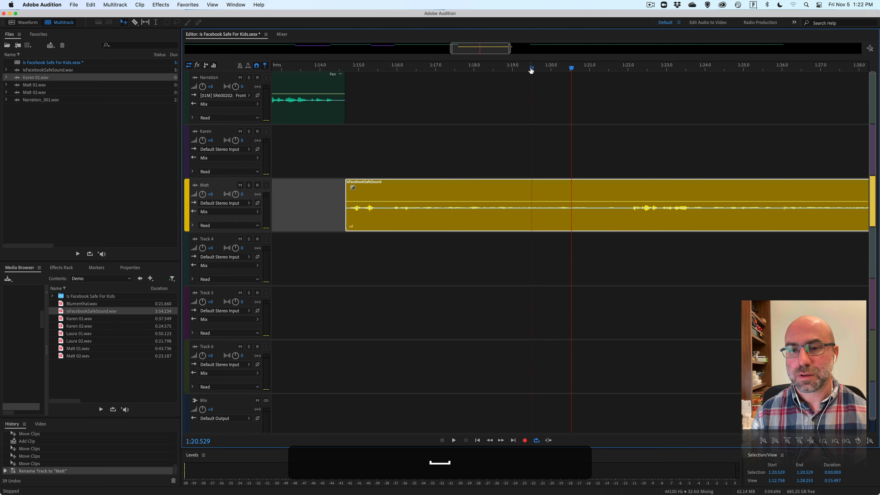
drag(571, 68, 570, 68)
key(r)
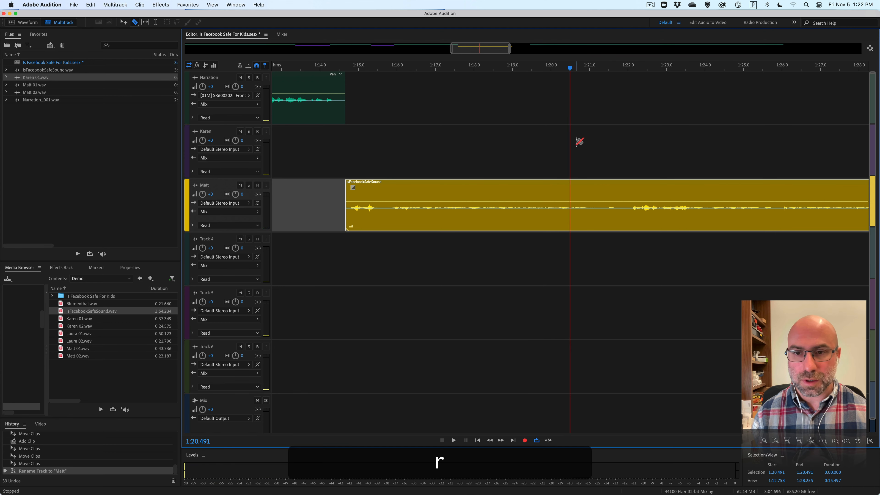
click(570, 190)
Trim about 1.5 s off the start of the second interview piece, close it up against the first, and play the join from 1:18.858.
drag(570, 190, 595, 179)
click(507, 66)
key(space)
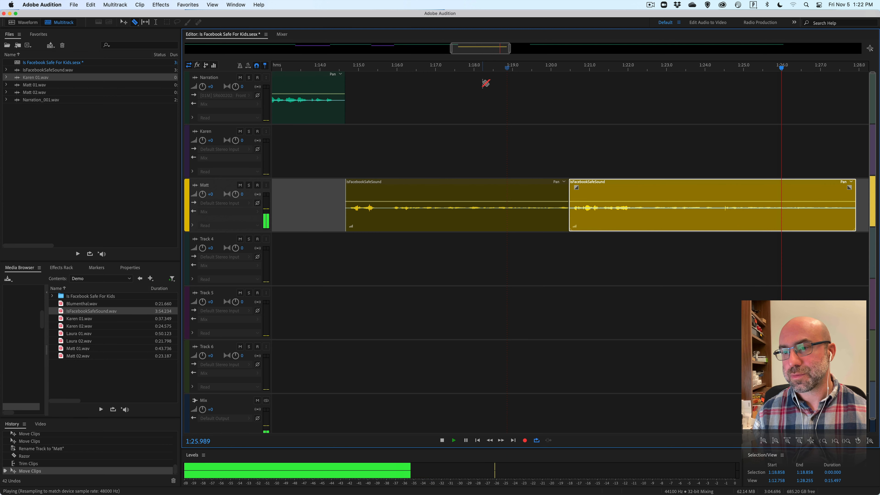
key(space)
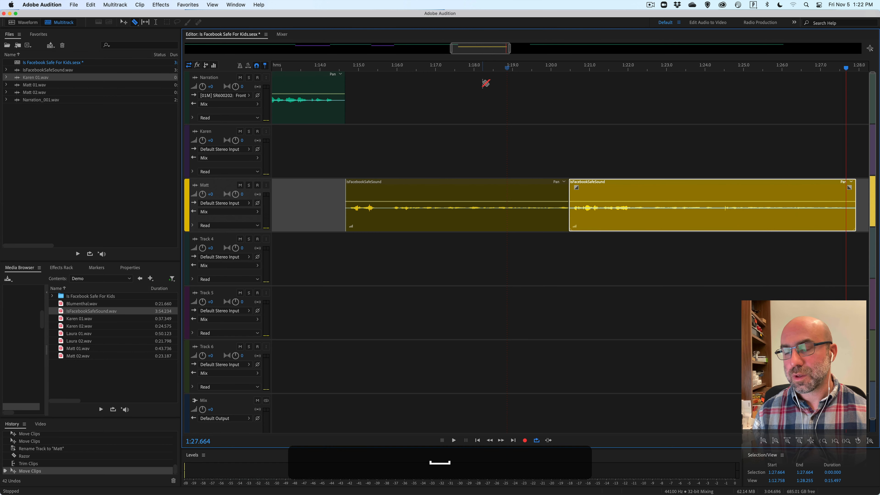
Trim the silence at the start of the last narration clip and move it to about 1:28, just after the interview clip.
key(minus)
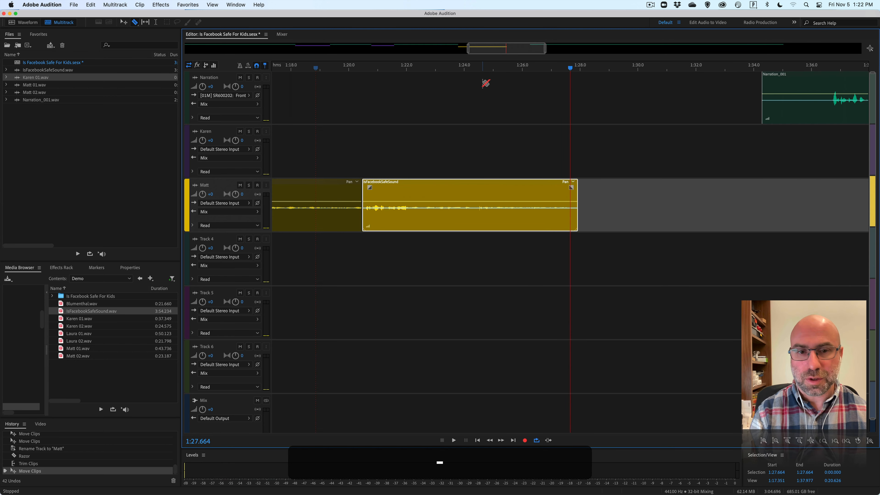
key(v)
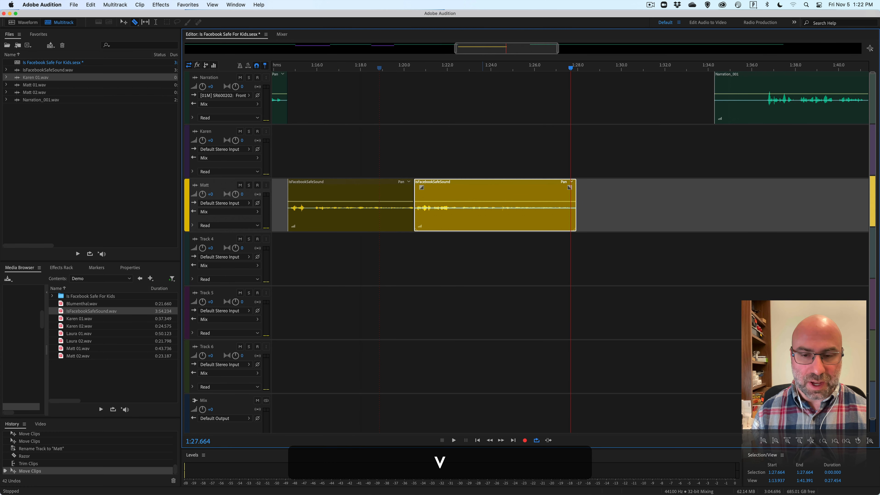
drag(736, 86, 620, 84)
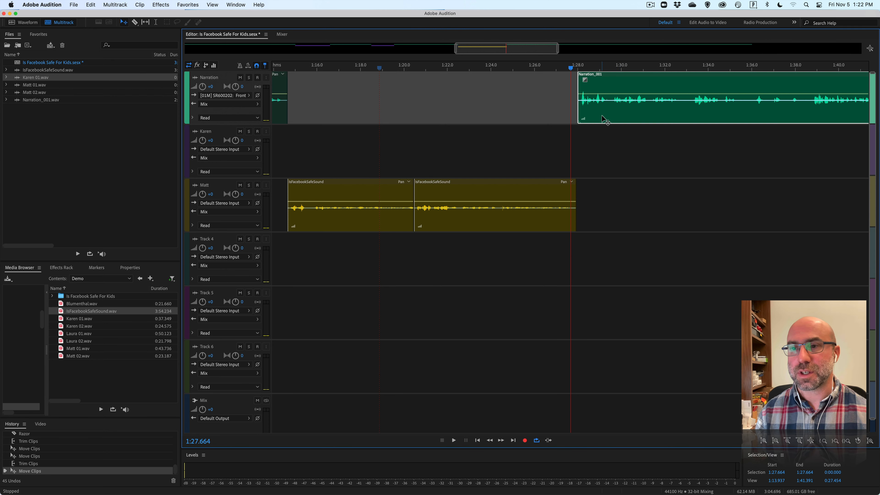
scroll(604, 120, right, 10)
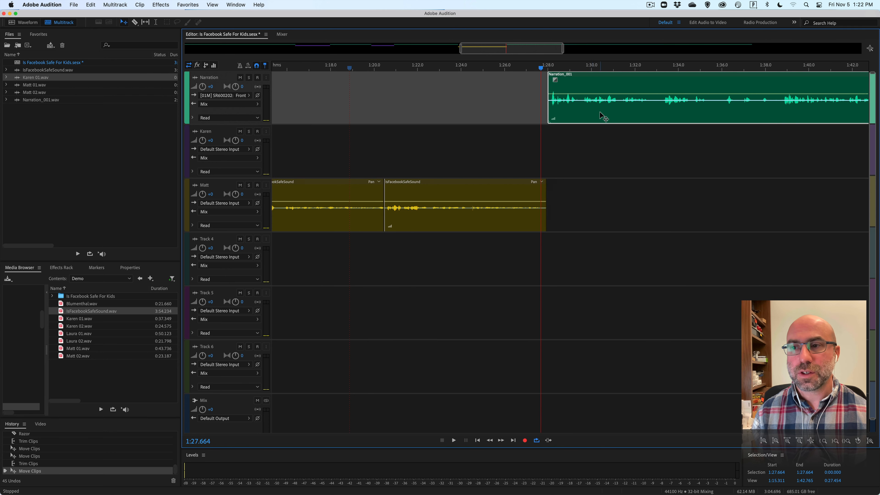
scroll(603, 117, left, 7)
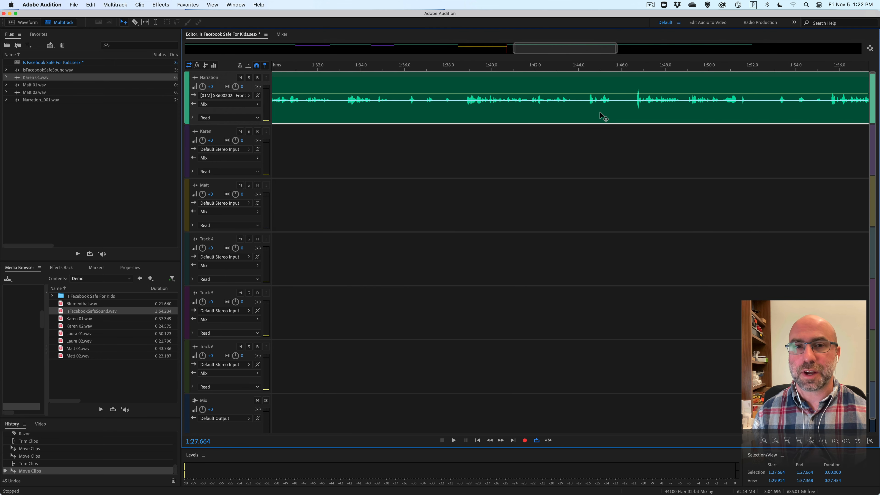
scroll(604, 118, left, 19)
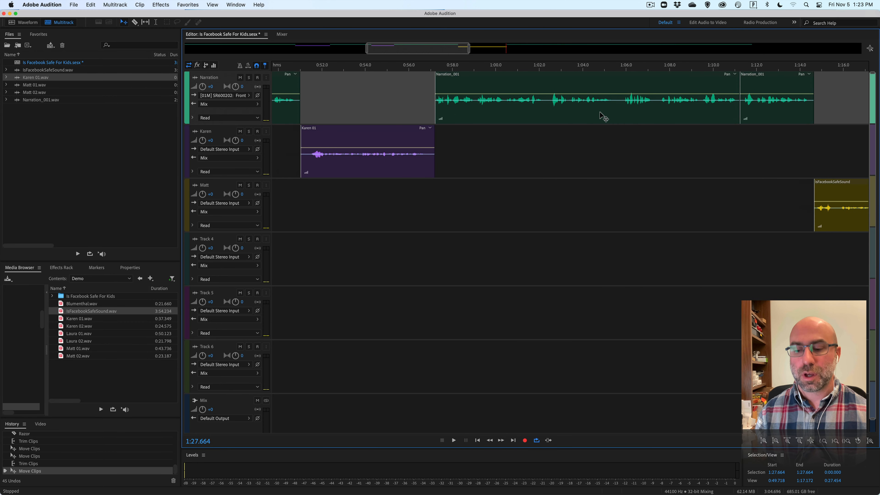
key(backslash)
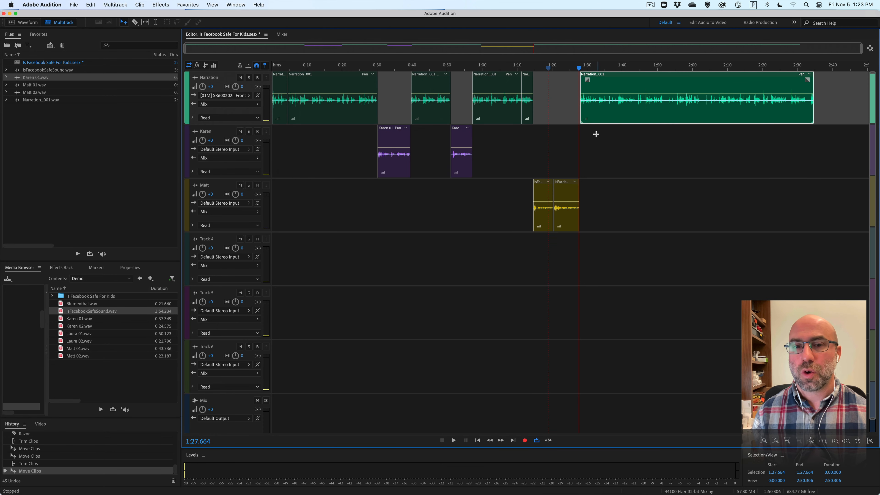
Apply the Podcast Voice rack preset to the Narration track's track effects.
click(630, 157)
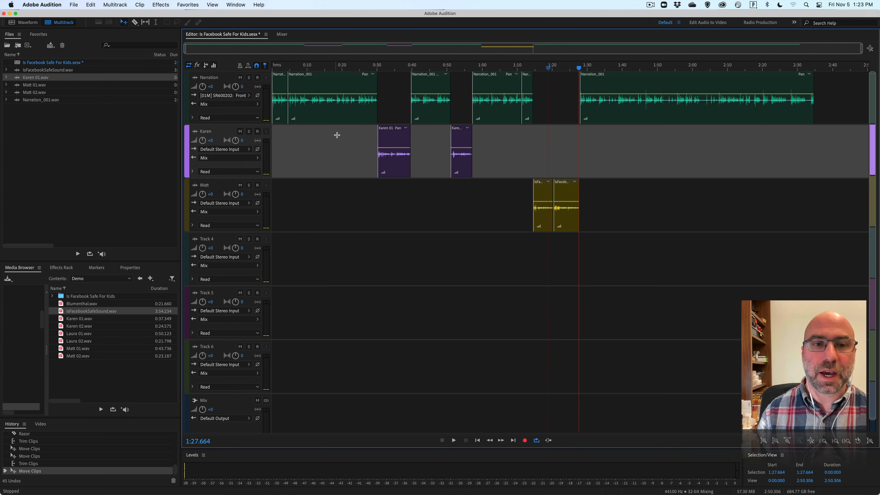
click(381, 83)
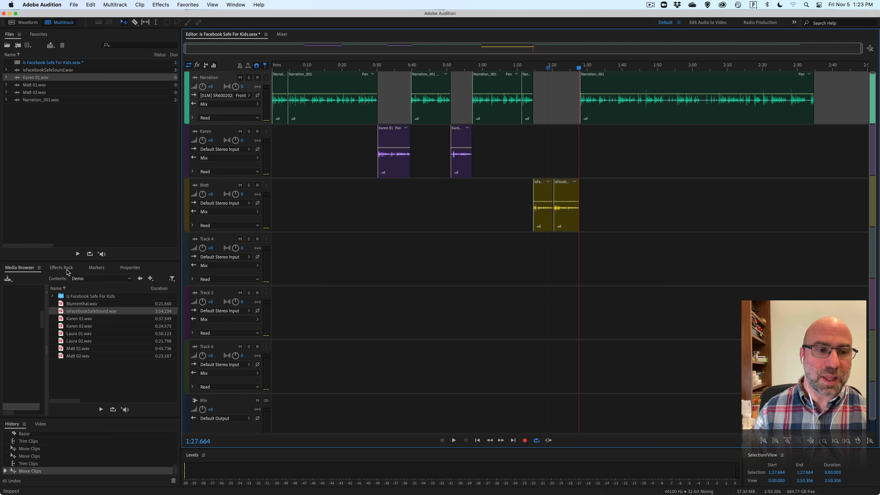
click(60, 268)
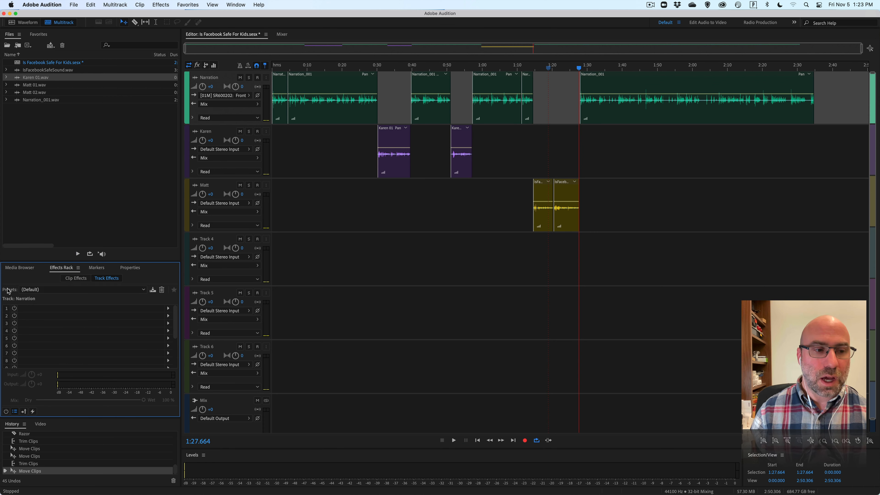
click(50, 290)
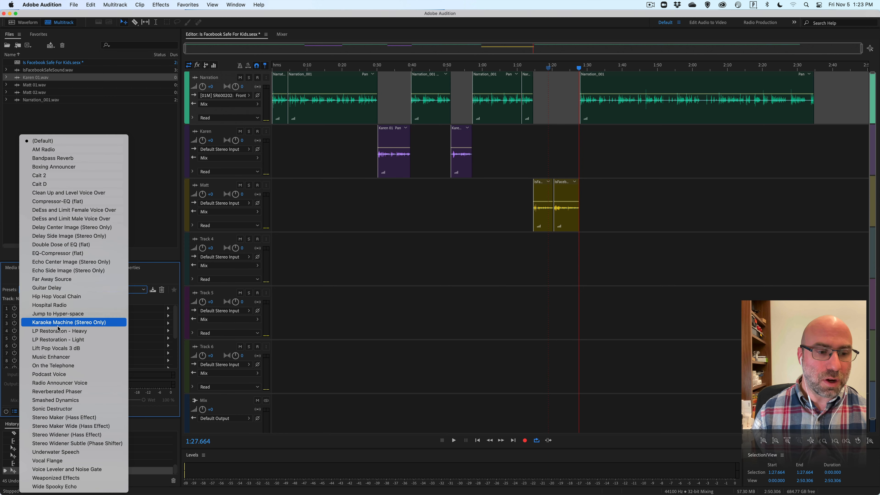
click(68, 374)
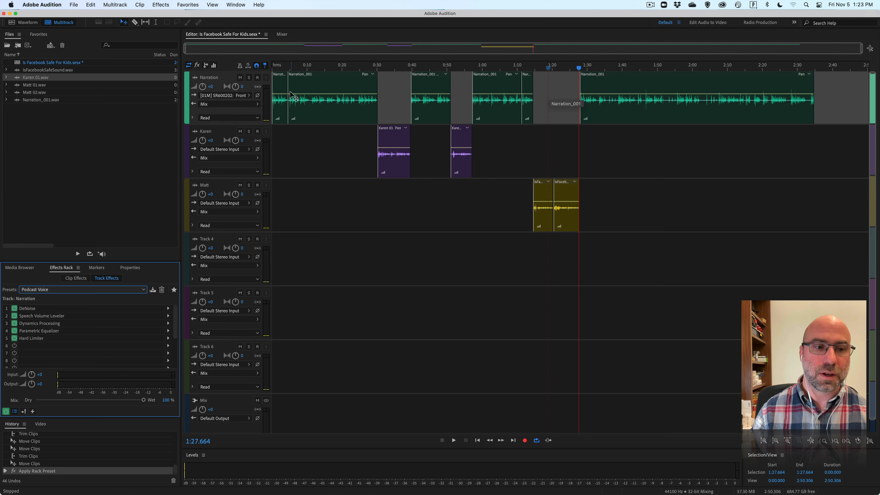
Apply the Podcast Voice rack preset as track effects on the interviewee track directly below Narration.
click(316, 165)
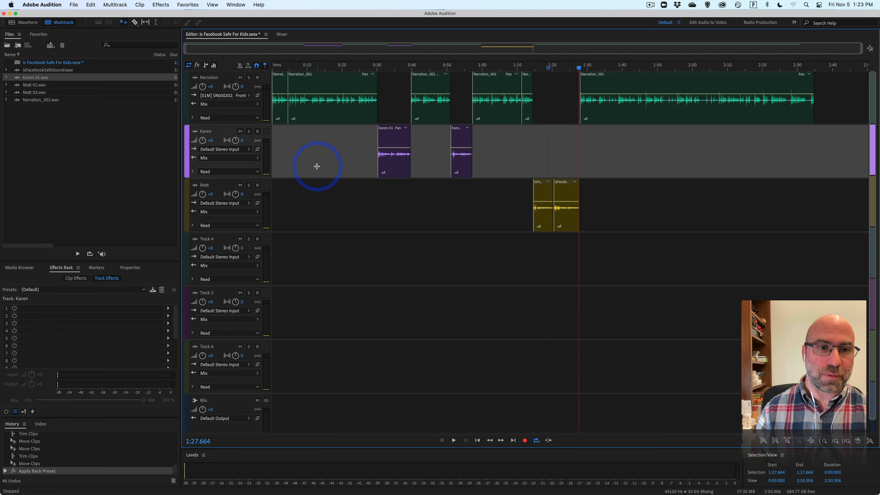
click(86, 280)
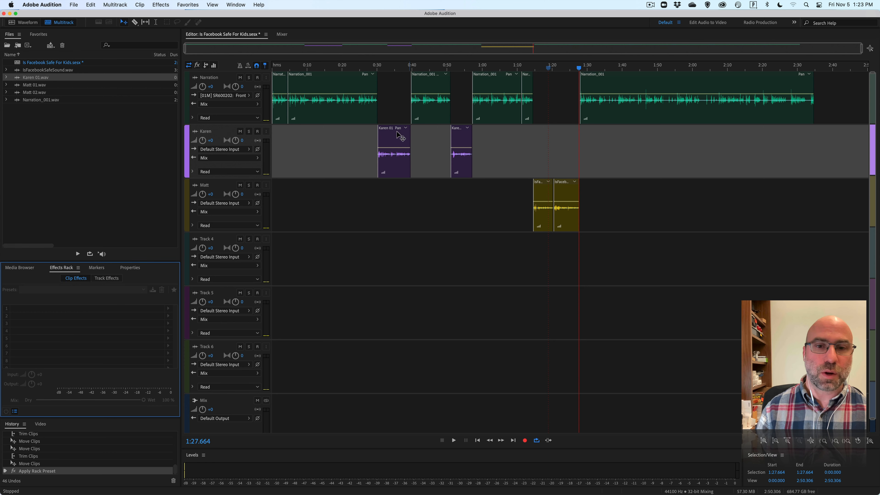
click(99, 280)
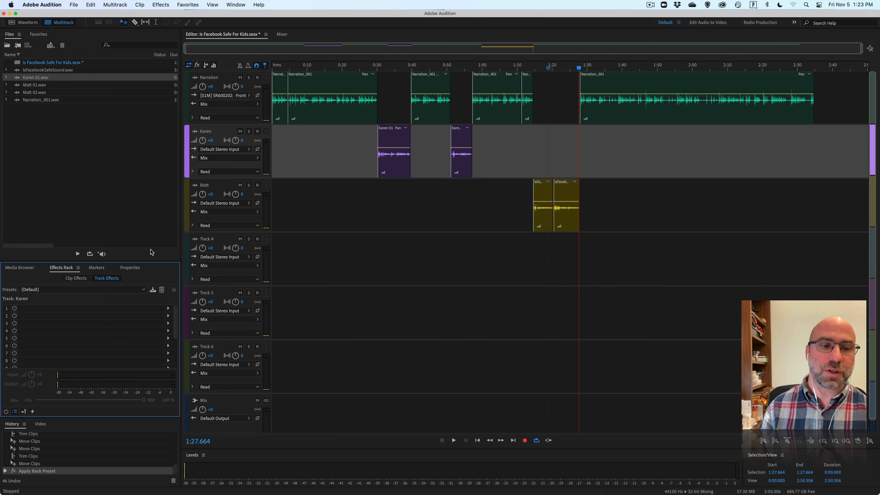
click(126, 289)
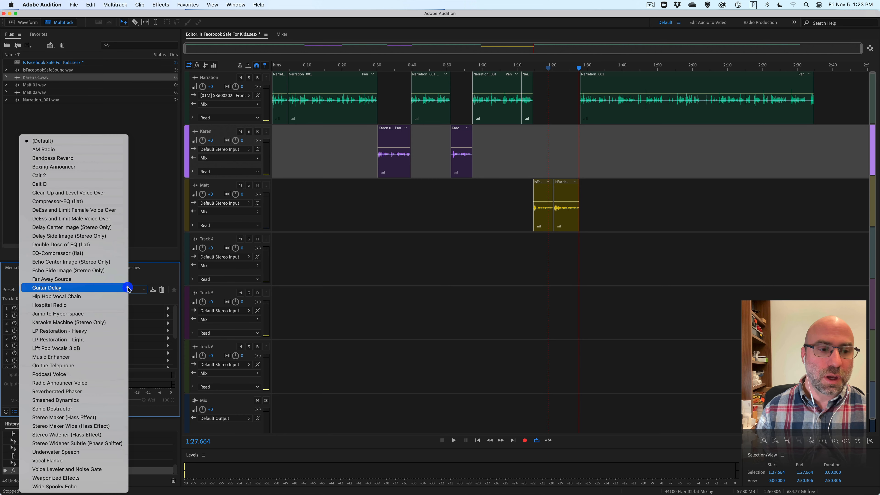
click(71, 374)
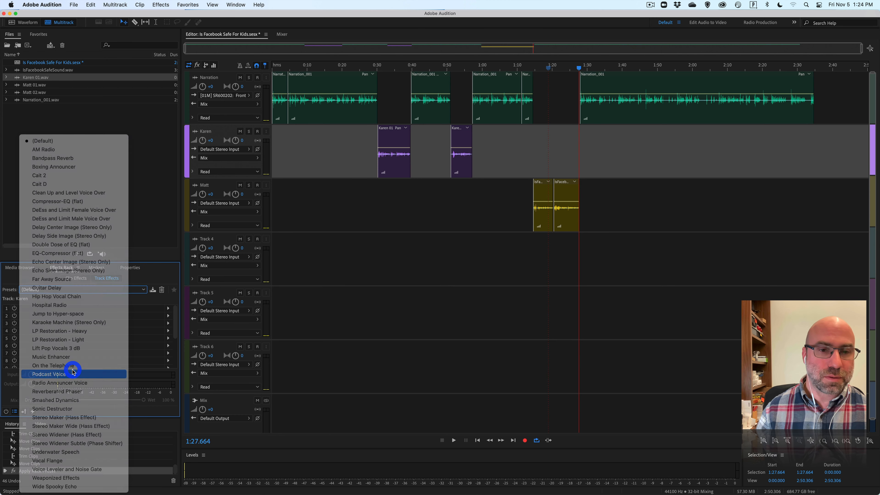
Apply the Podcast Voice rack preset as track effects on the third track, which holds the IsFacebookSafeSound clips.
click(319, 201)
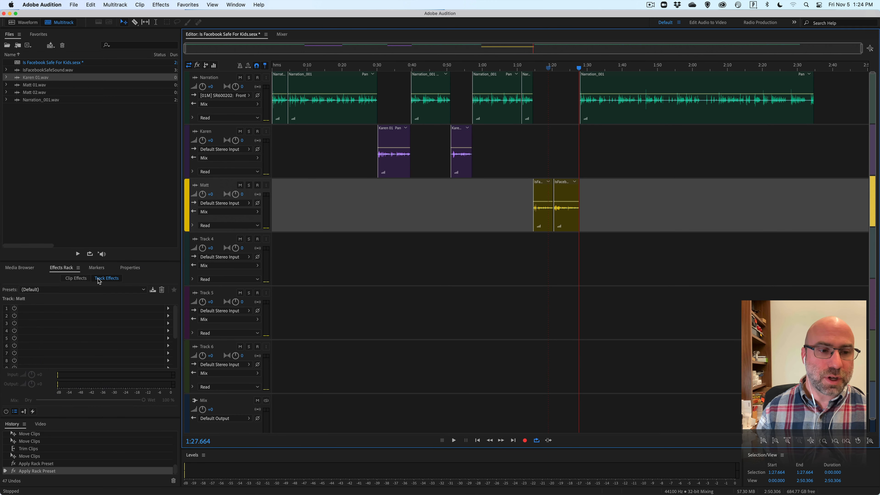
click(101, 289)
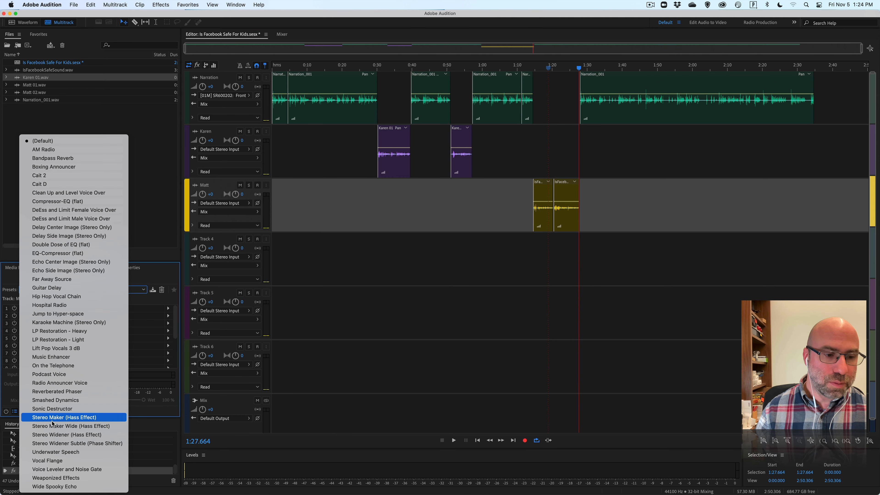
click(52, 373)
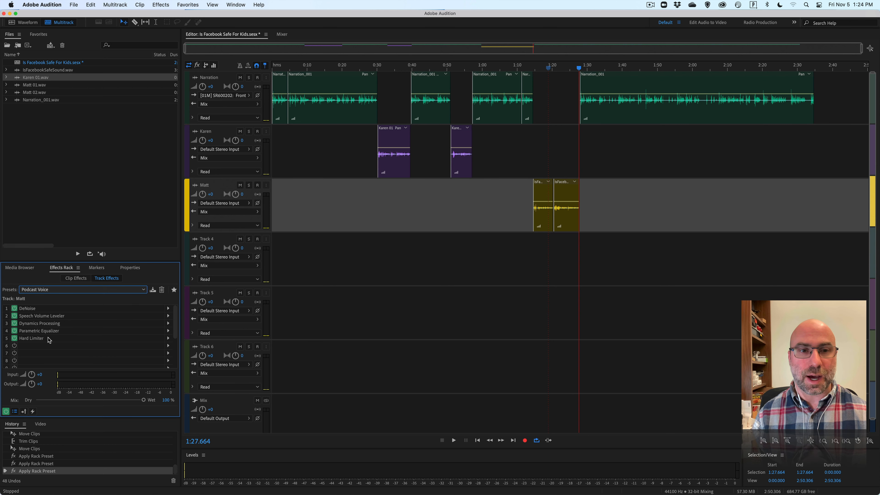
Play the session from 0:27.132 to about 0:38.5 to hear the processed narration and first interview clip.
click(367, 67)
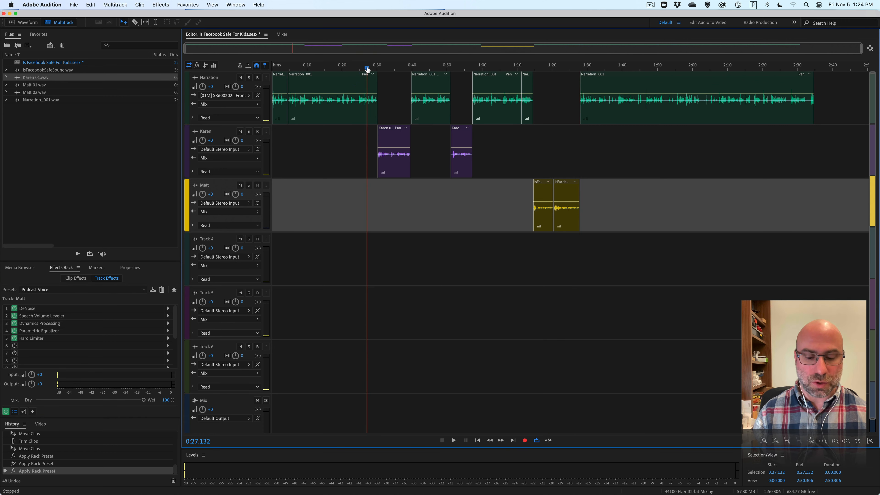
key(space)
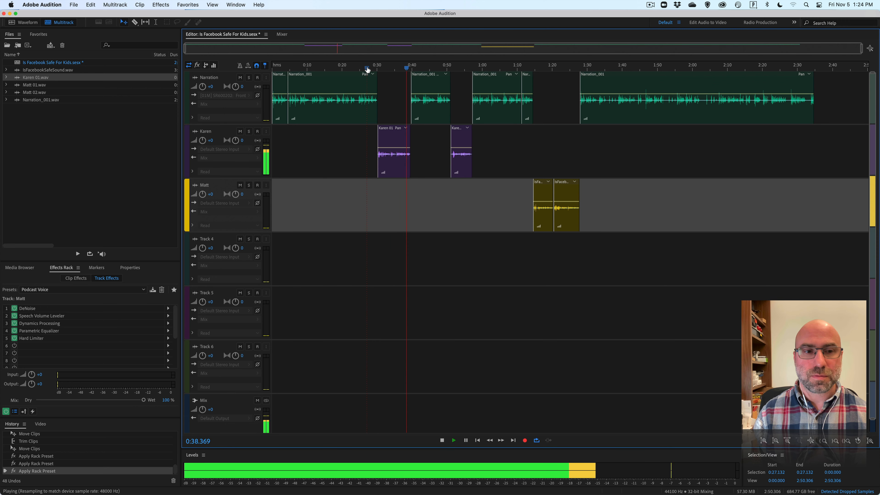
key(space)
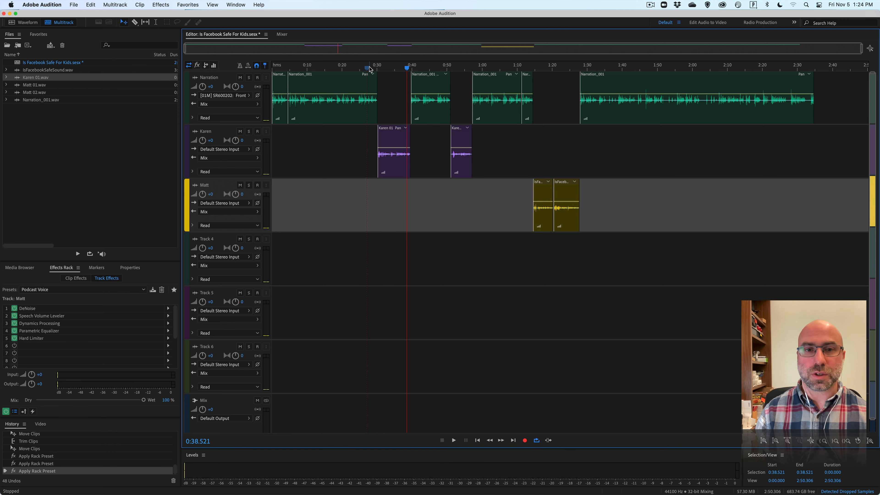
Play the session from 0:38.521 to about 0:46 and from 1:13.212 to about 1:23 to hear the processed tracks.
key(space)
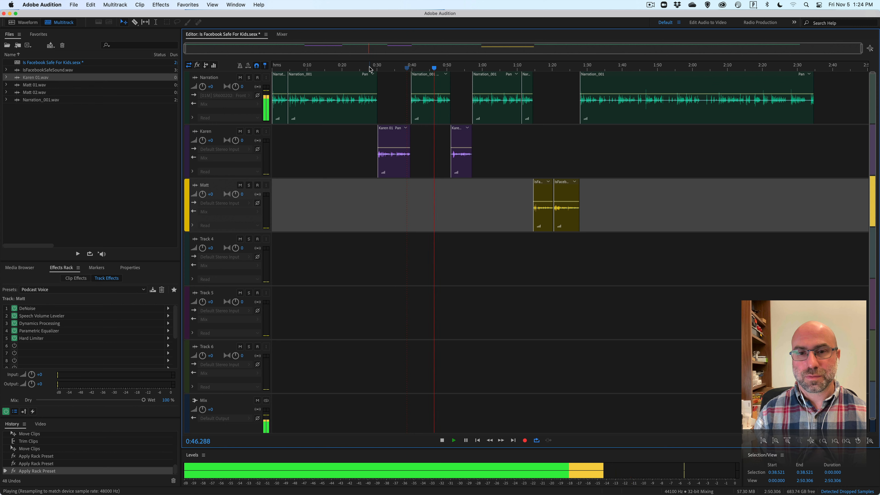
key(space)
click(528, 70)
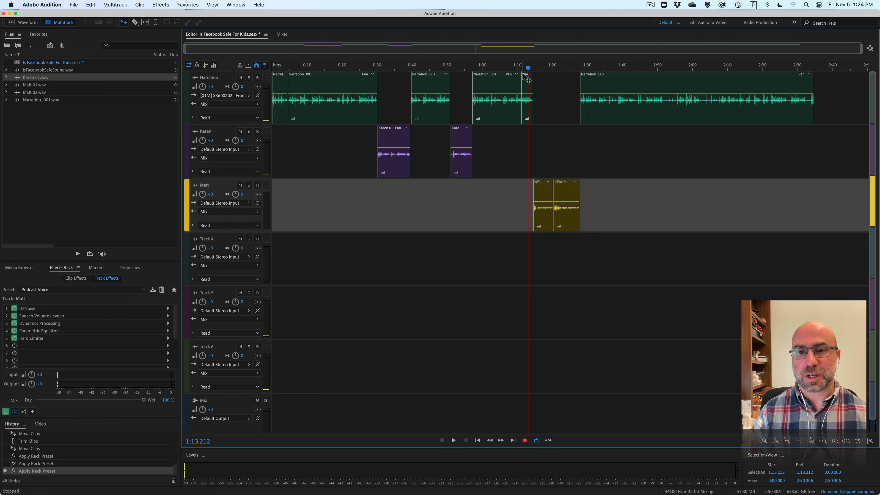
key(space)
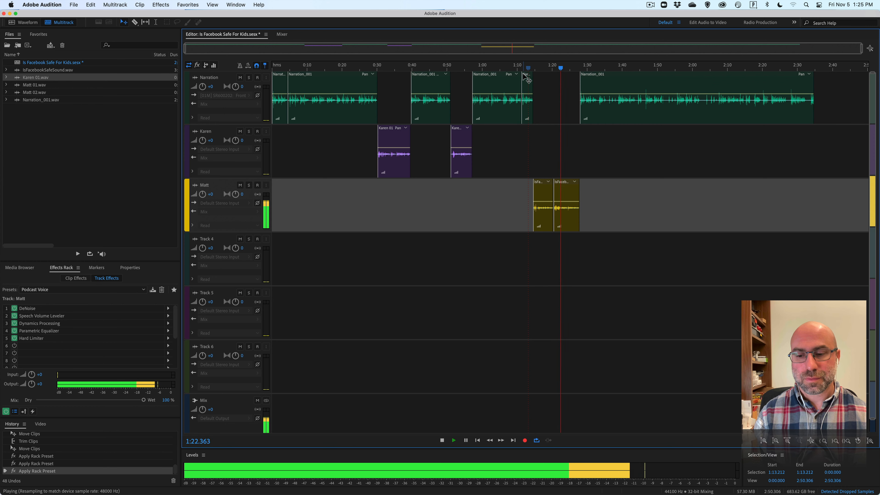
key(space)
Apply the Limit to -3dB preset to the Narration track's Hard Limiter and play from 0:25.787 into the first interview clip.
click(394, 92)
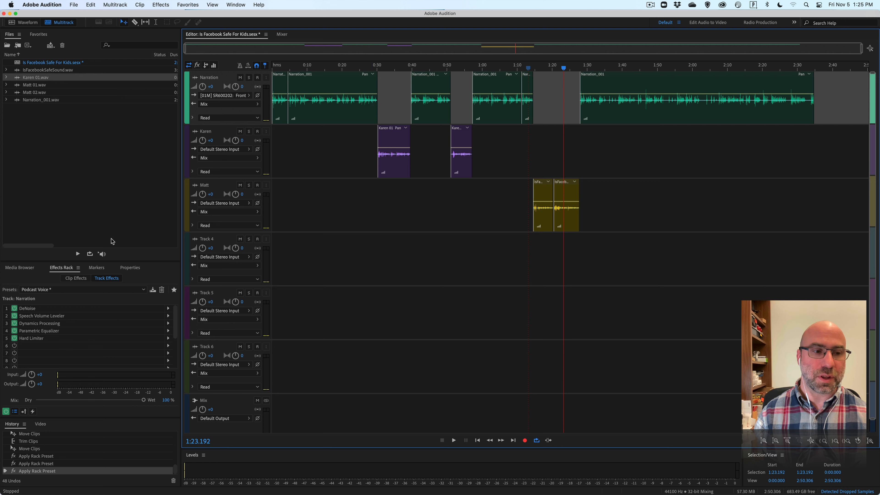
double_click(36, 338)
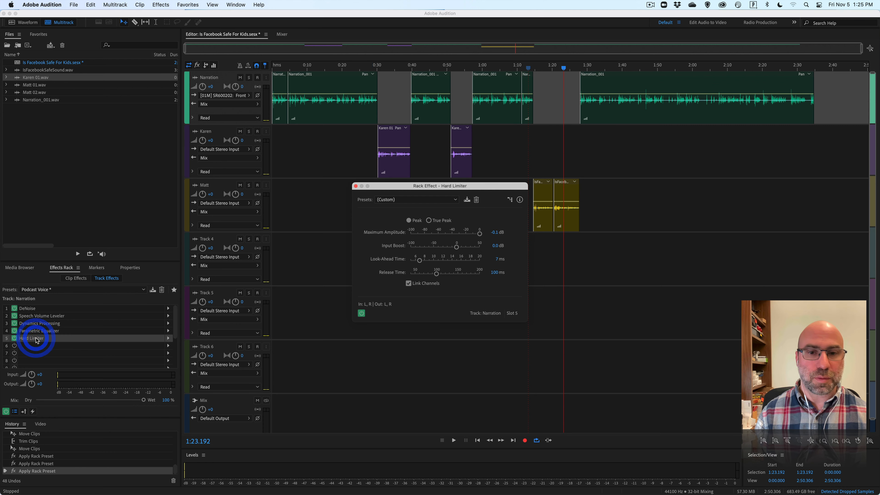
click(453, 200)
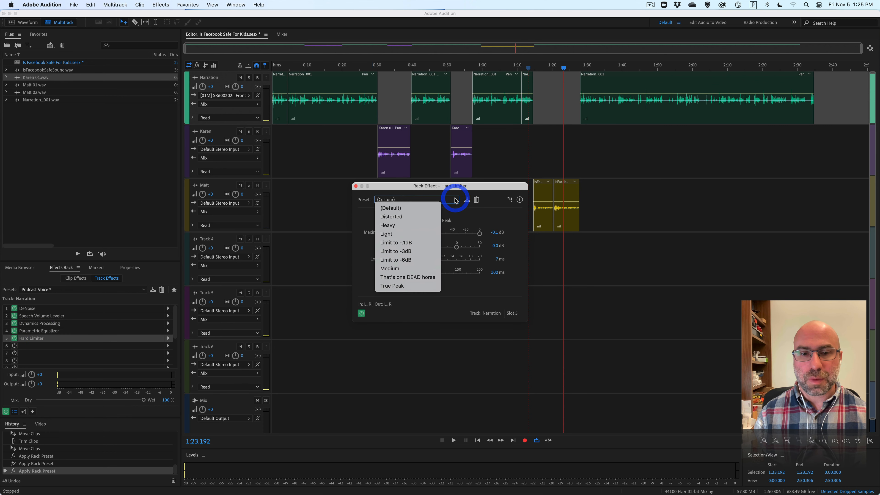
click(413, 253)
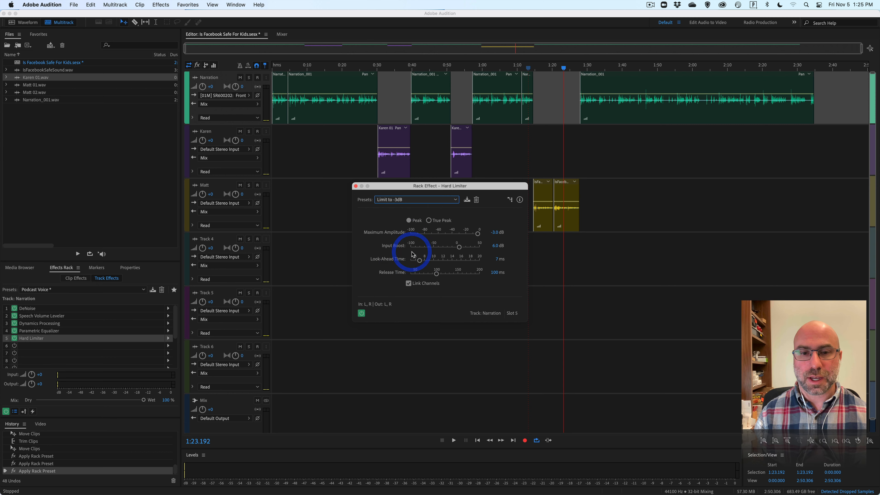
click(355, 186)
click(363, 68)
key(space)
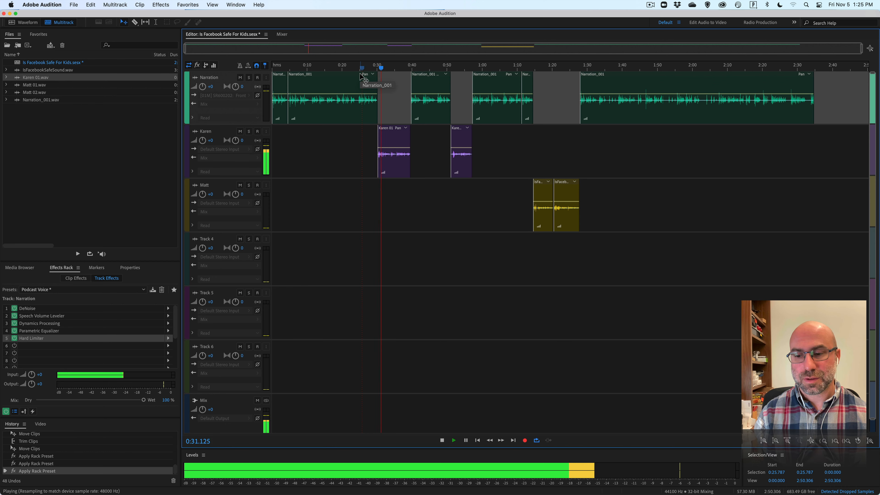
key(space)
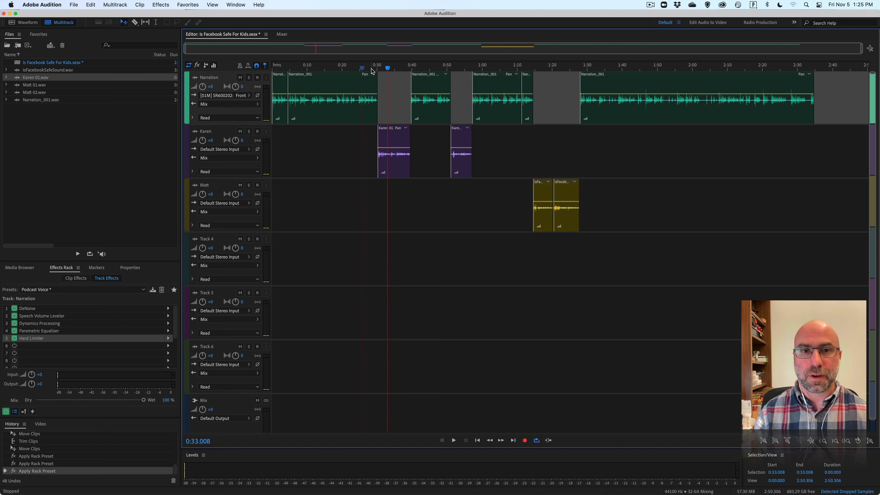
Set the Narration track's volume to -3 dB and play from 0:24.441 into the first interview clip.
click(209, 87)
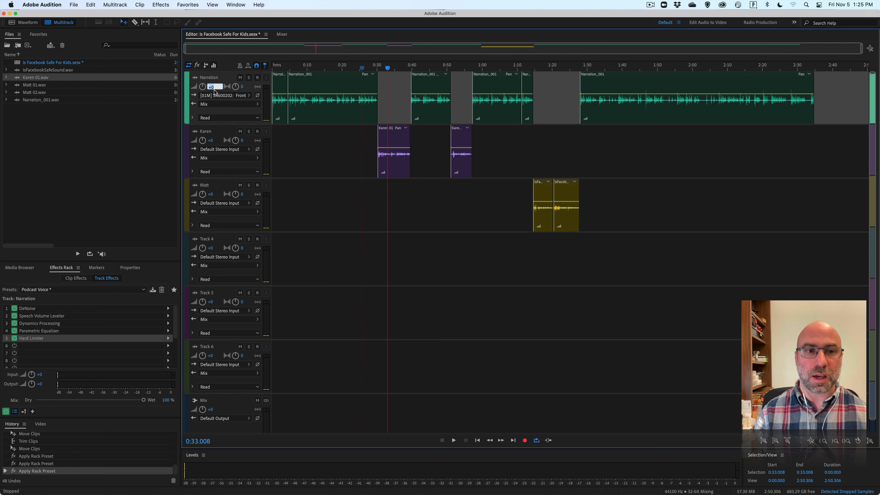
text(-3)
key(Return)
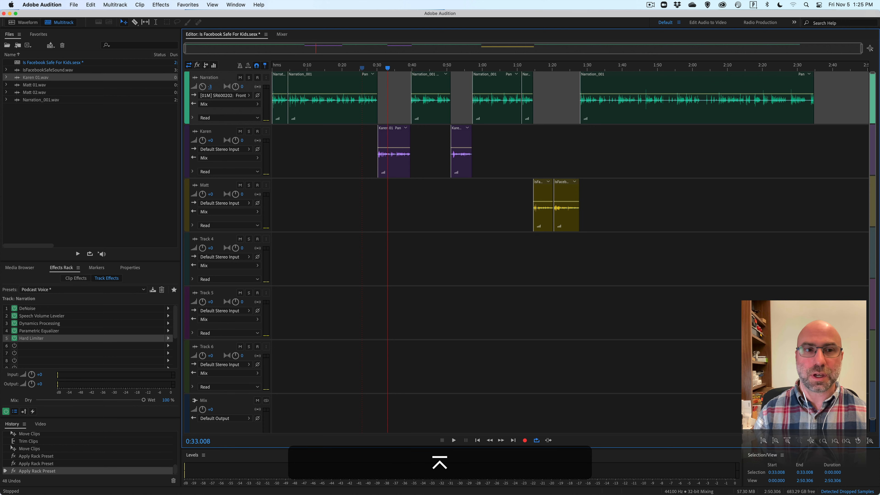
click(358, 67)
key(space)
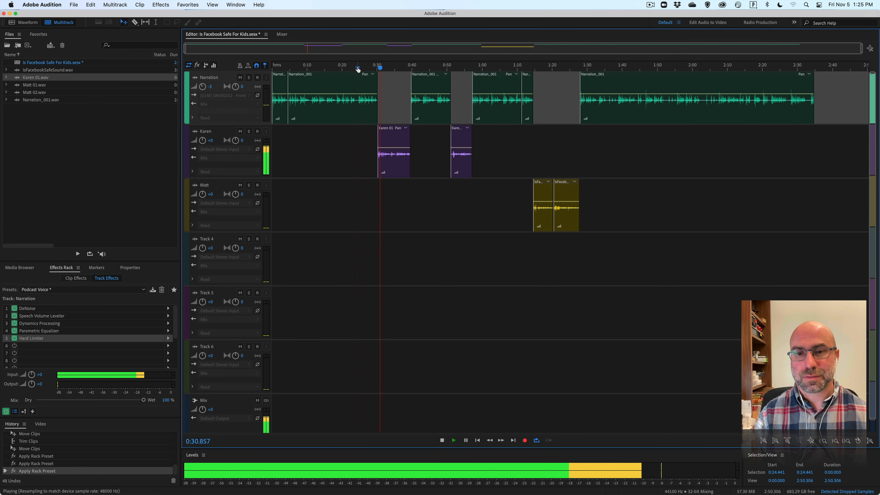
key(space)
Fade out the end of the narration clip that precedes the first interview clip over under a second and play the transition.
key(equal)
key(equal)
key(equal)
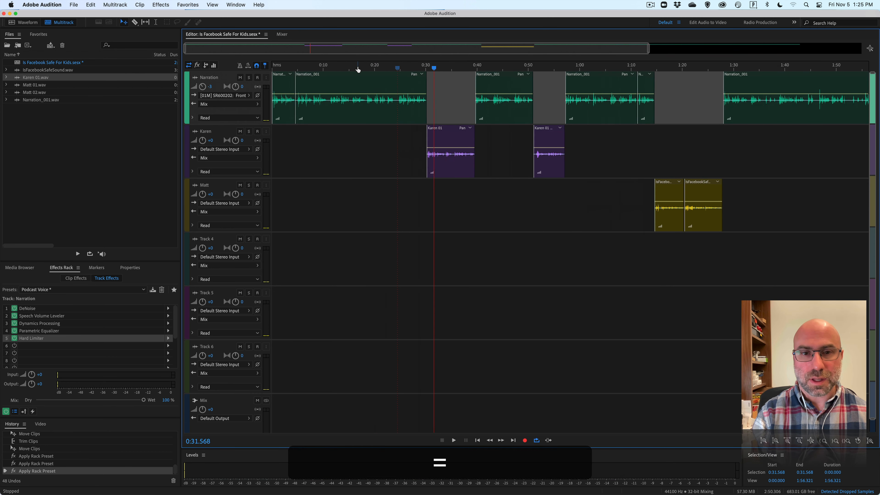
key(equal)
key(equal)
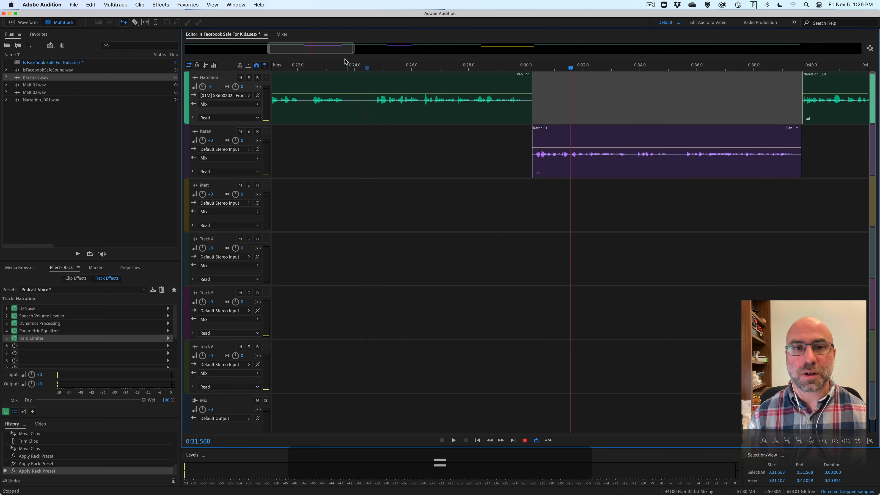
drag(343, 50, 361, 50)
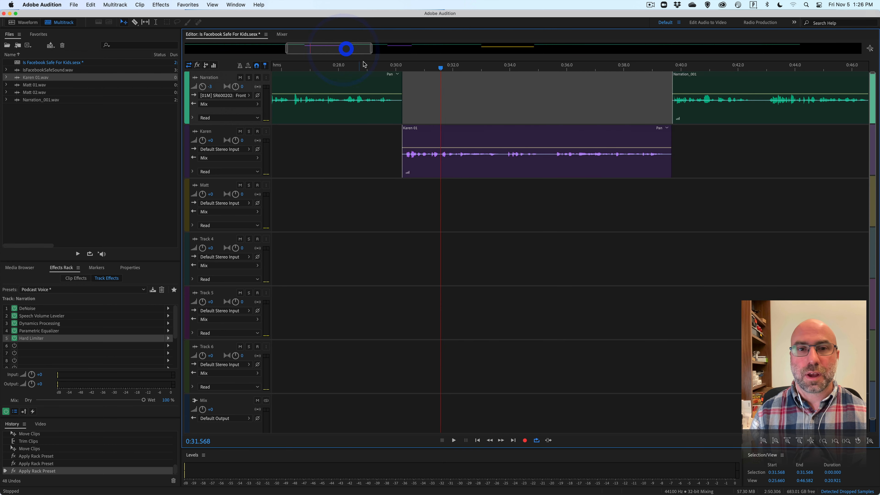
click(389, 67)
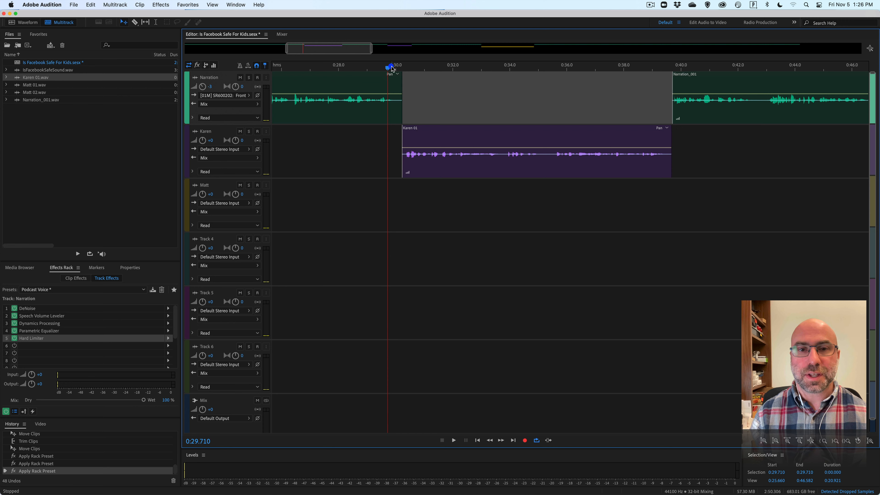
click(395, 95)
click(436, 134)
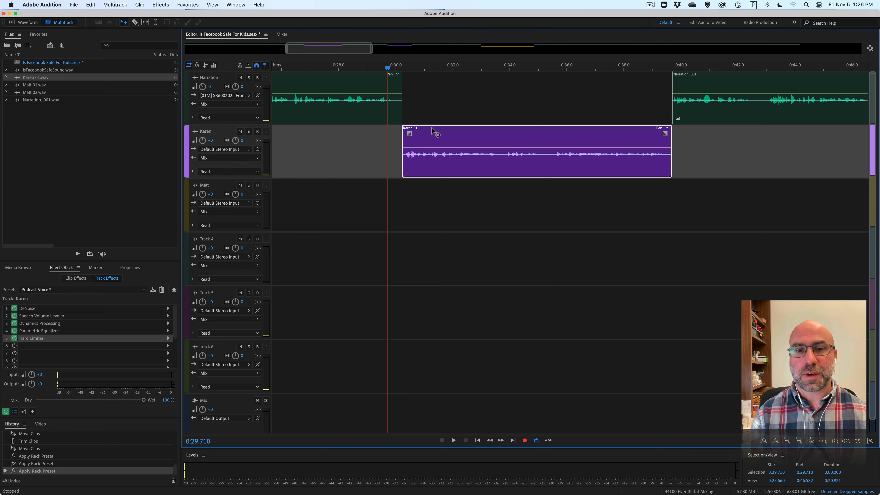
drag(431, 129, 432, 130)
click(391, 86)
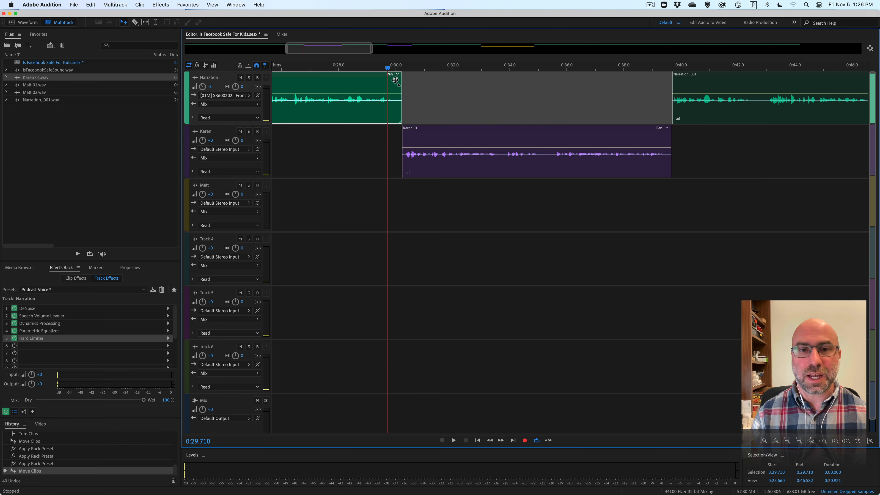
drag(395, 80, 373, 80)
click(378, 69)
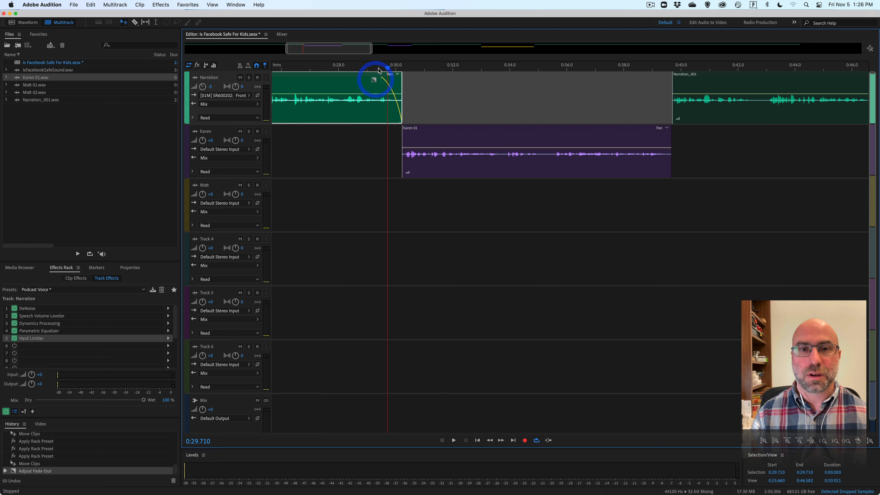
key(space)
key(space)
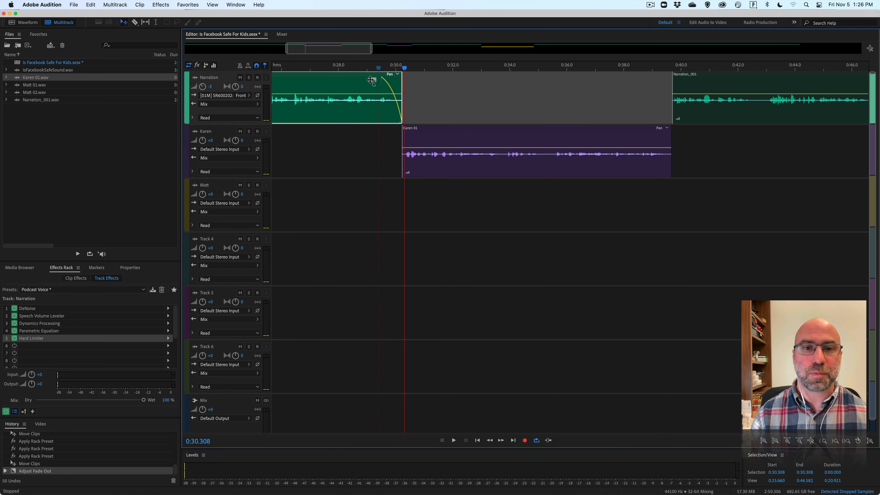
Try a fade-out of about four seconds on the same narration clip and play it from 0:26.556.
drag(371, 80, 281, 89)
click(298, 69)
key(space)
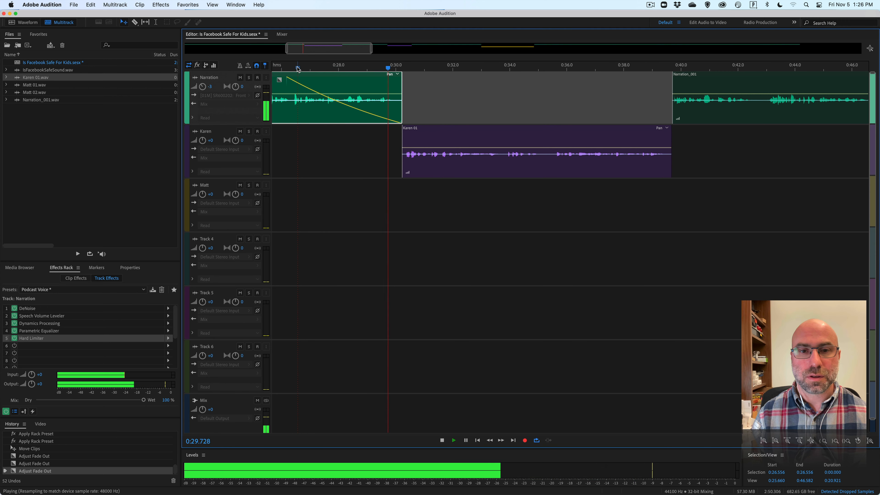
key(space)
Shorten the narration clip's fade-out to a fraction of a second, give the first interview clip an equally brief fade-in, and play the transition.
drag(279, 80, 392, 86)
click(408, 135)
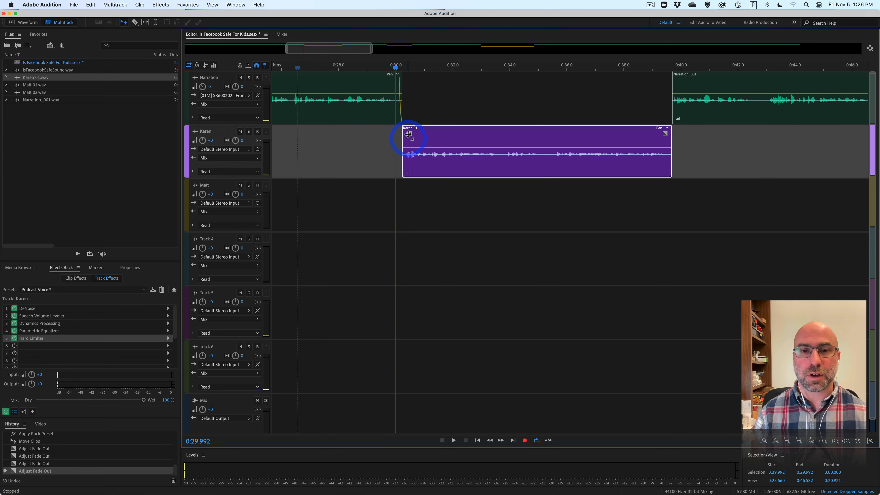
drag(408, 135, 412, 134)
click(388, 69)
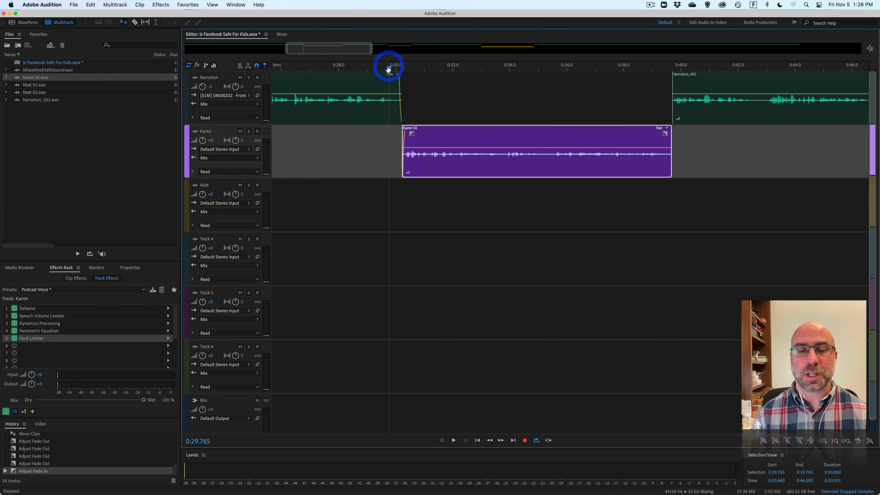
key(space)
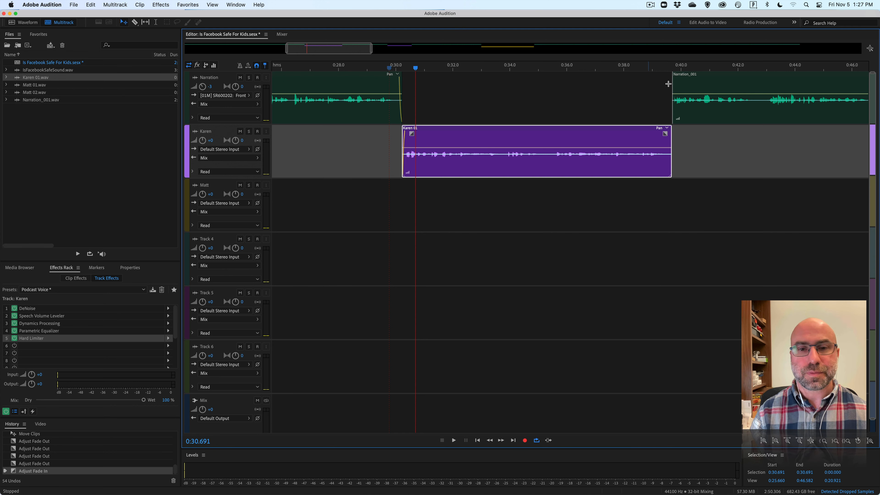
Save the session, checking the Demo folder in Finder before accepting the copy of outside media files into the session folder.
click(527, 86)
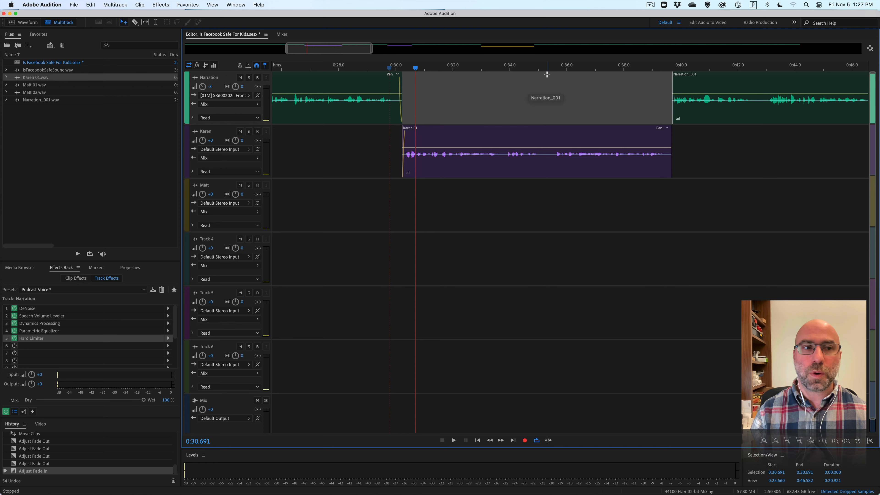
click(109, 114)
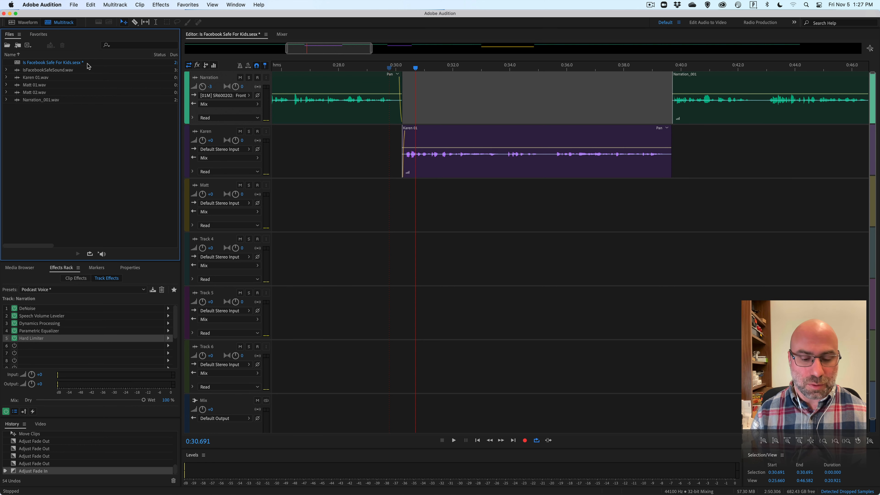
key(super+s)
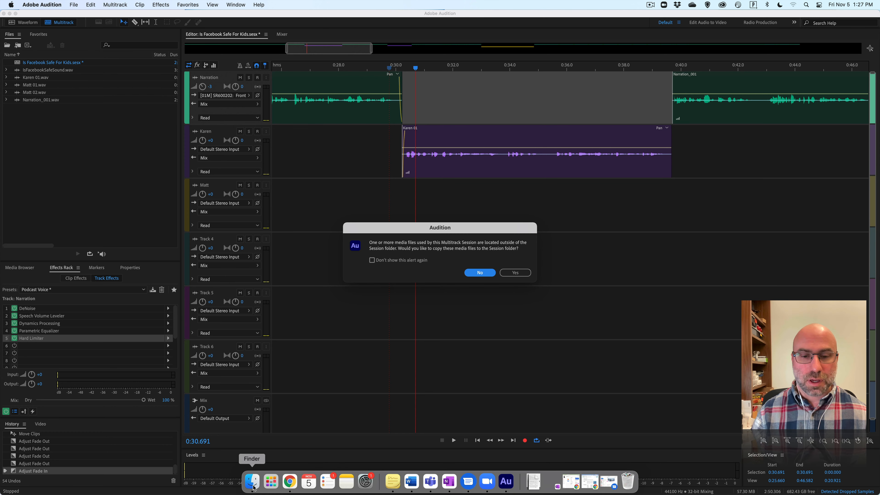
click(253, 486)
drag(357, 153, 543, 114)
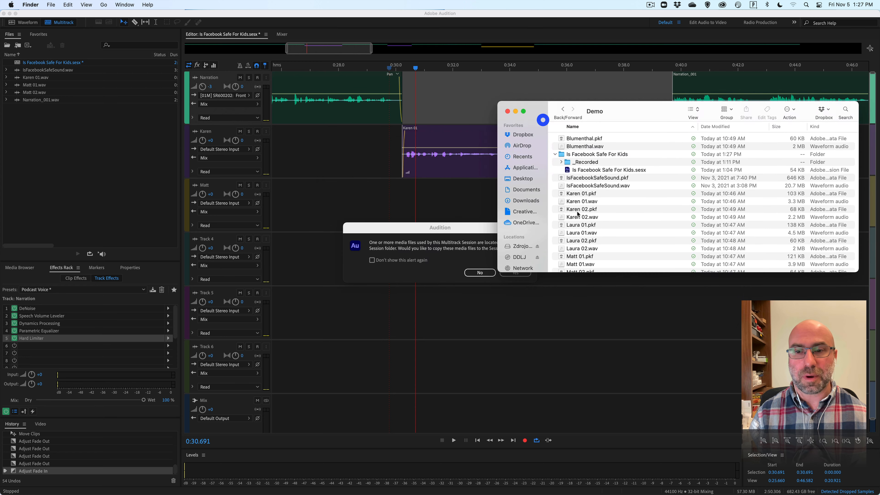
click(462, 227)
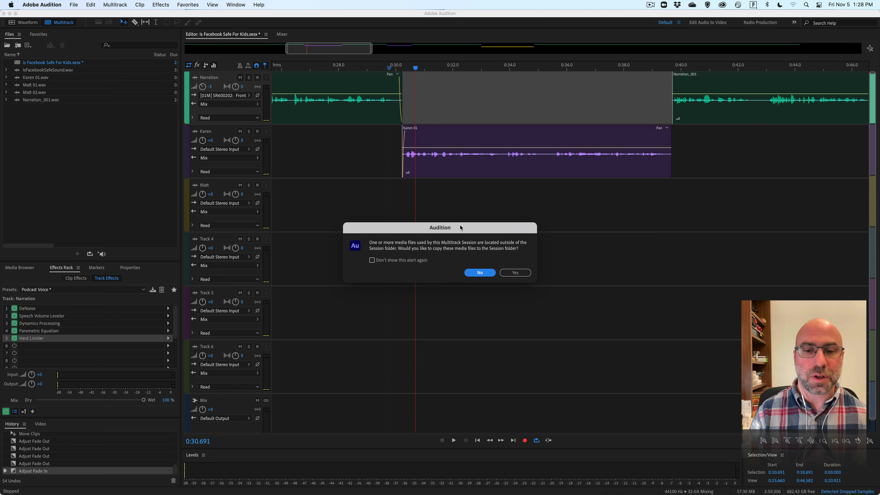
click(505, 272)
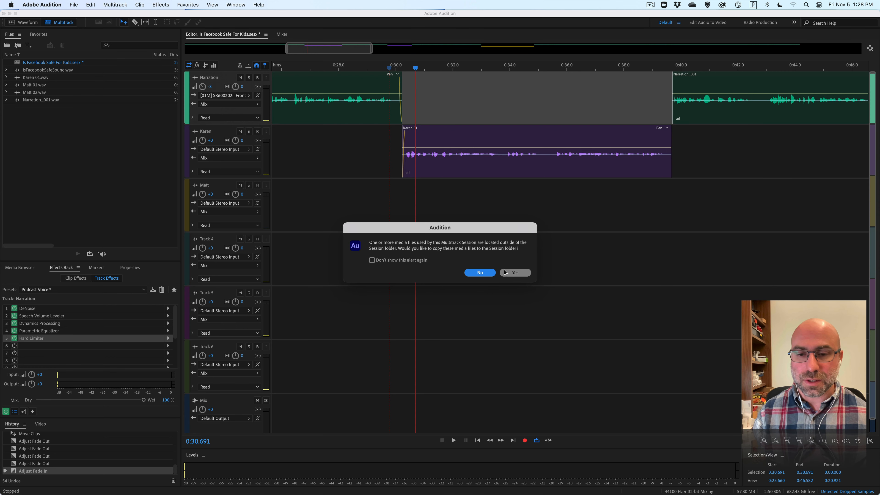
click(506, 273)
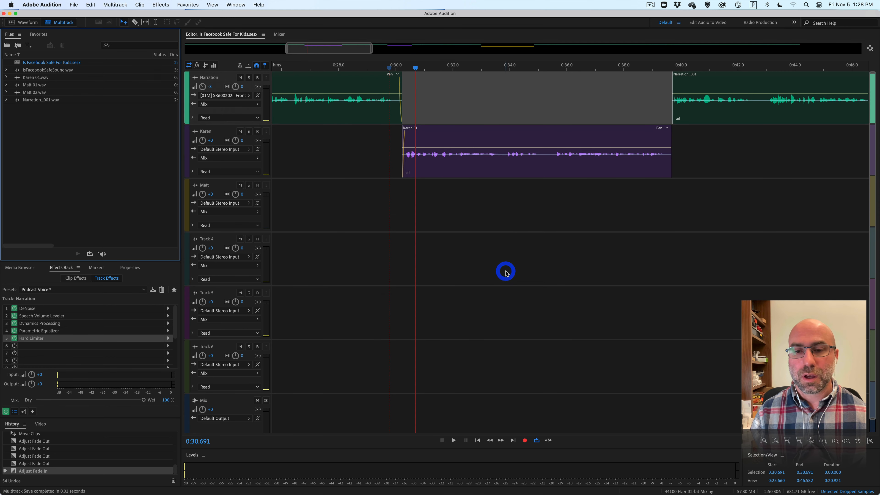
Switch to Finder and examine the _Recorded and Imported Files subfolders inside the Is Facebook Safe For Kids folder.
mouse_move(289, 493)
click(255, 486)
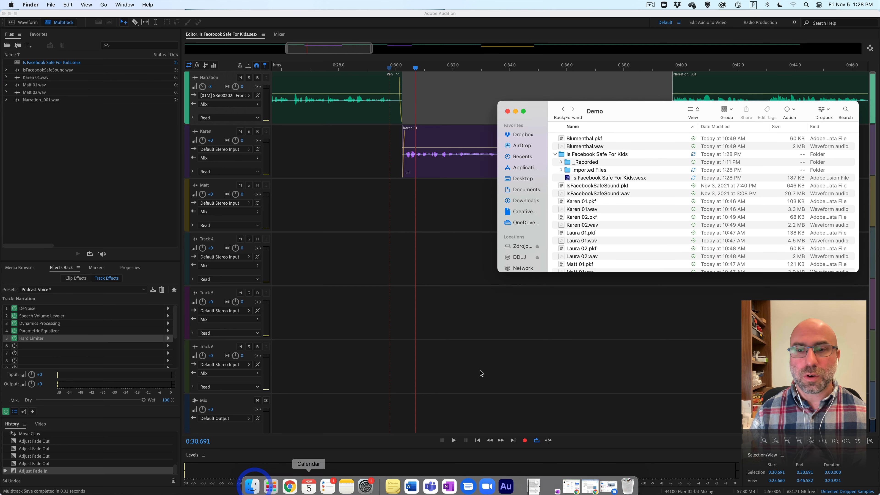
click(561, 162)
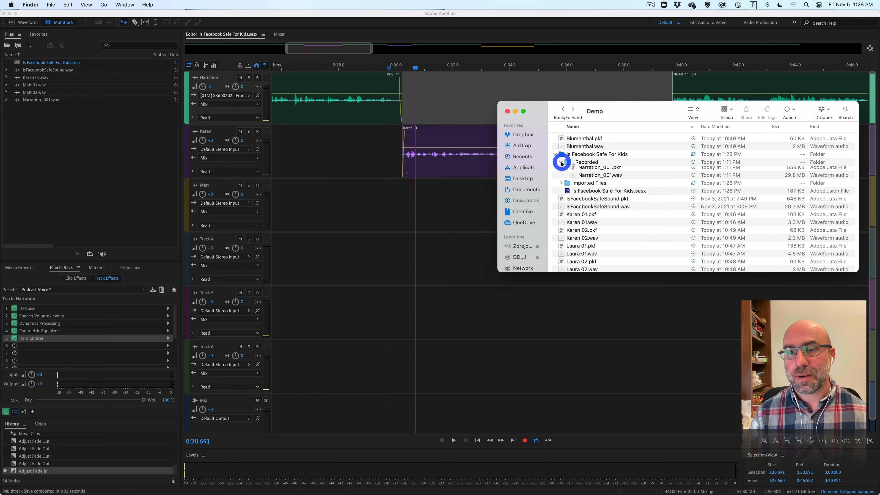
click(561, 186)
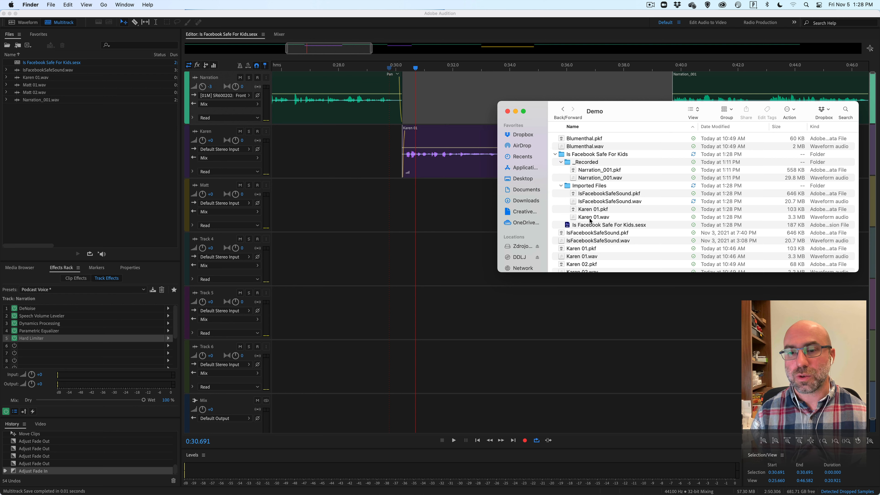
click(561, 185)
click(561, 161)
click(559, 155)
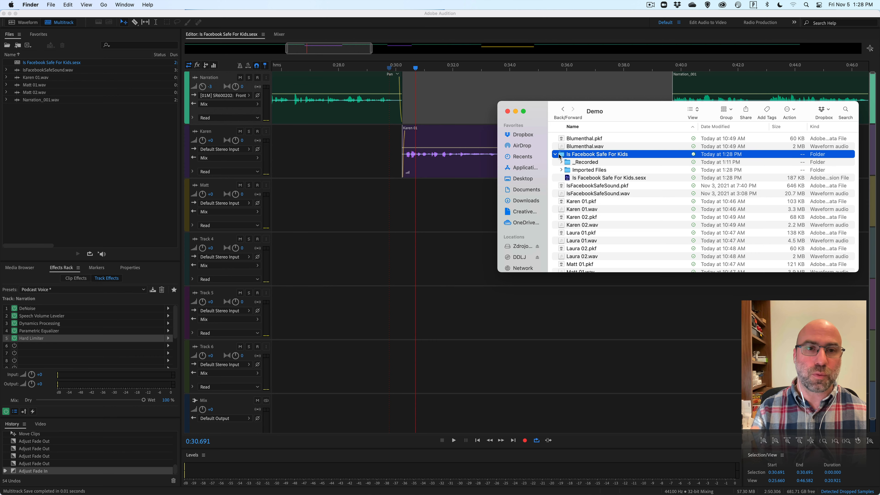
Return to Audition to show the whole session on the timeline, and locate the saved Is Facebook Safe For Kids.sesx file in Finder.
click(527, 20)
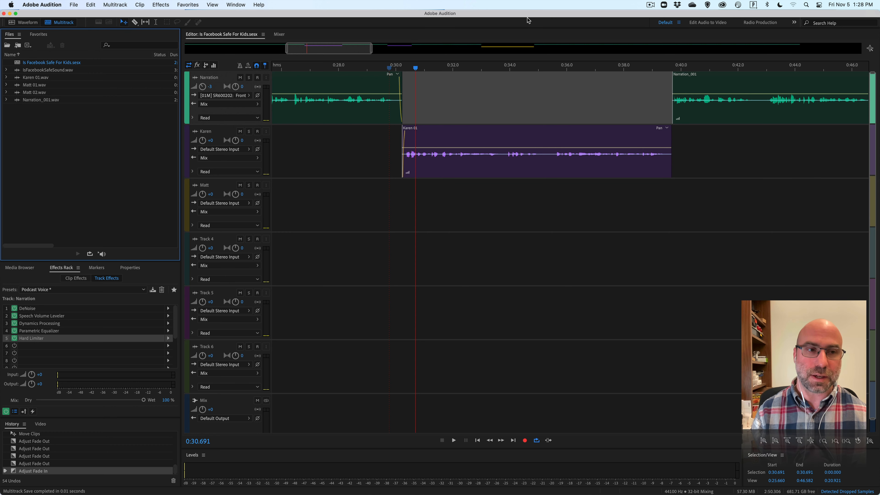
key(backslash)
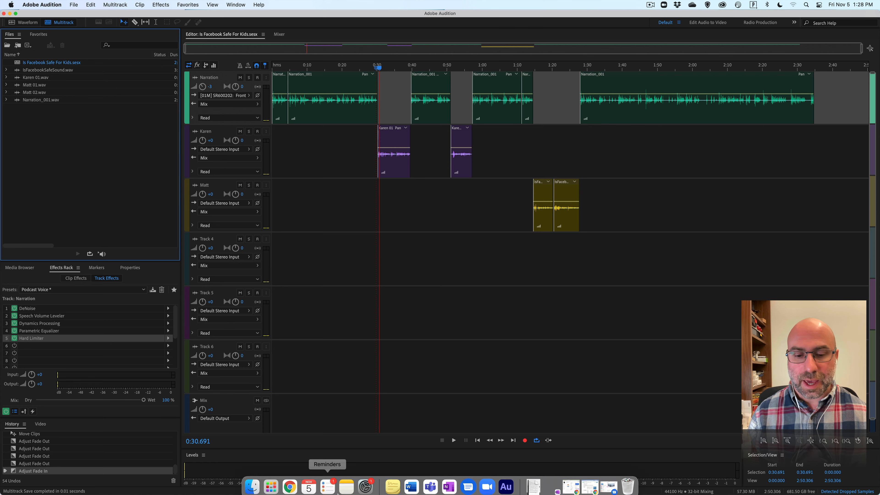
click(256, 483)
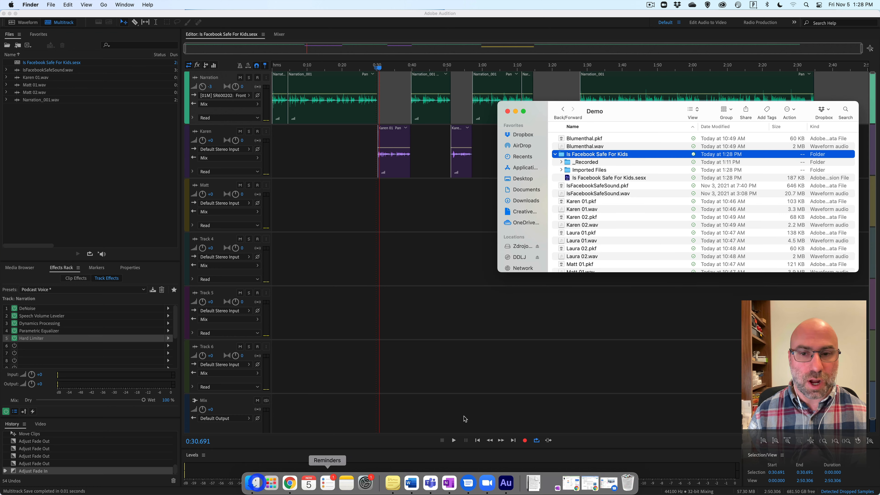
click(576, 178)
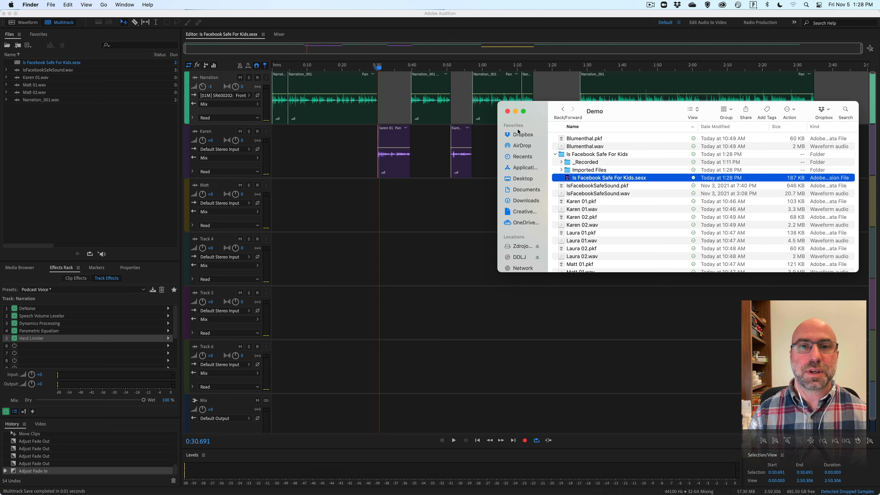
Switch back to Audition and open the multitrack mixdown export settings for the entire session.
click(498, 13)
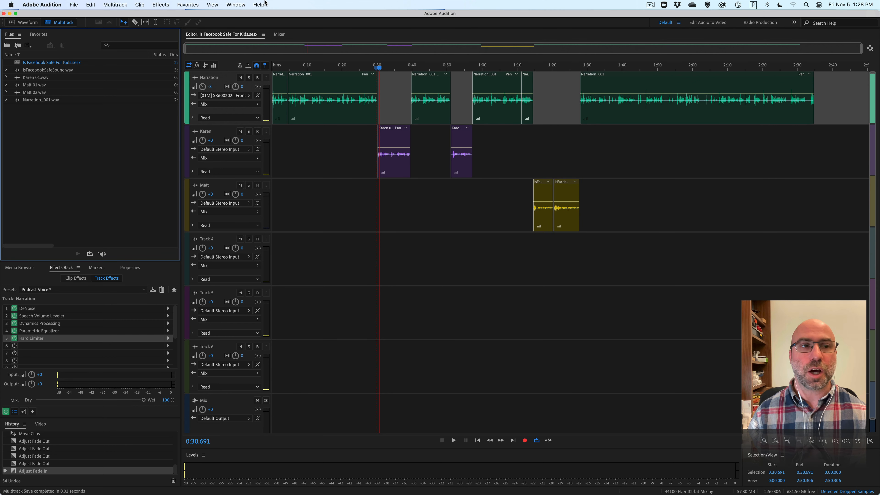
click(73, 5)
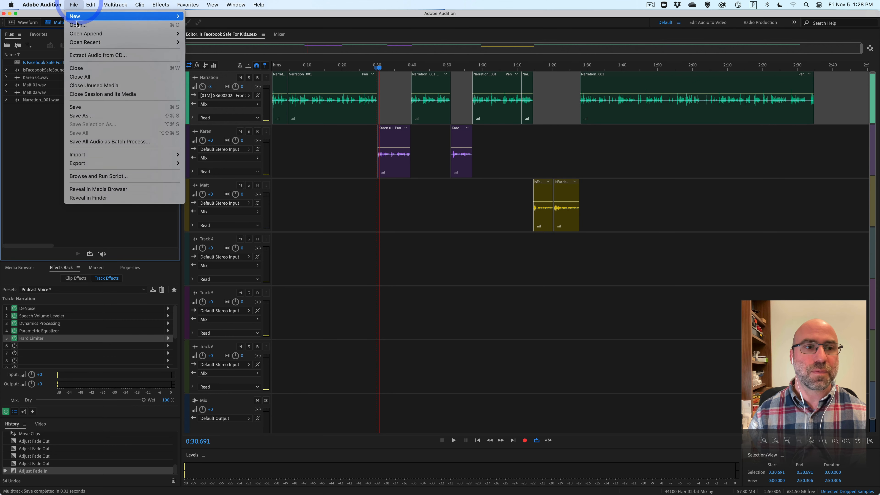
mouse_move(171, 162)
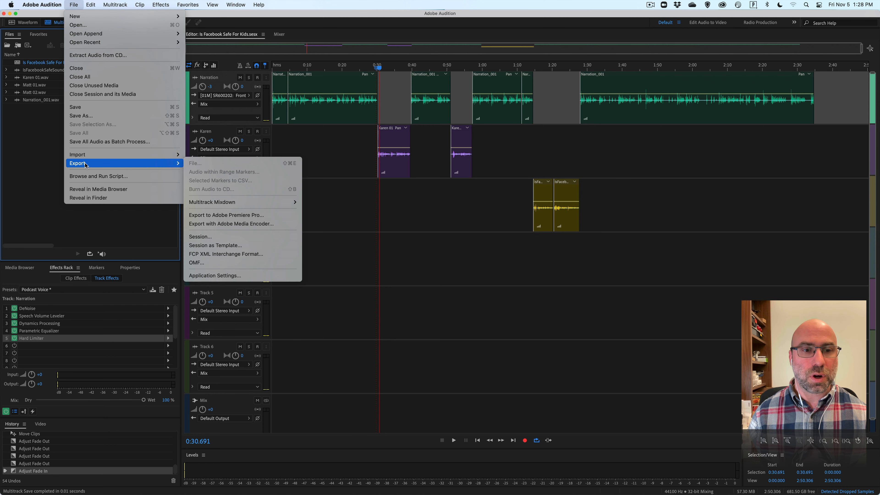
mouse_move(242, 202)
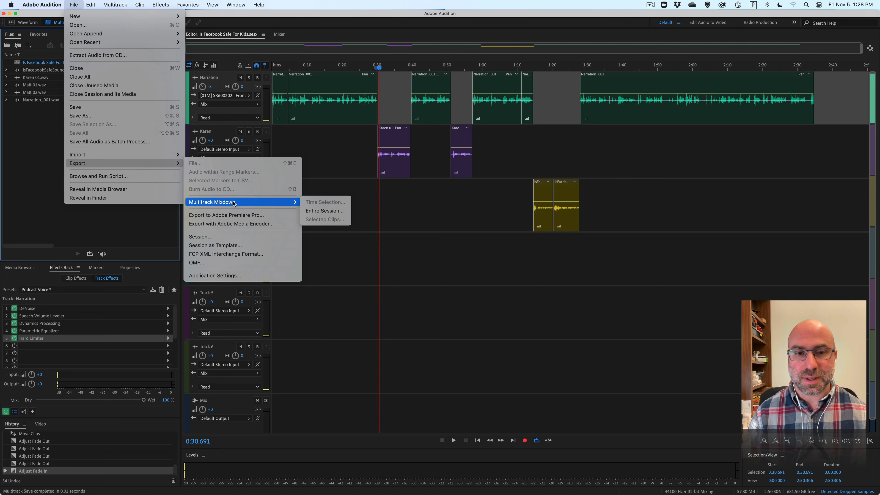
click(325, 211)
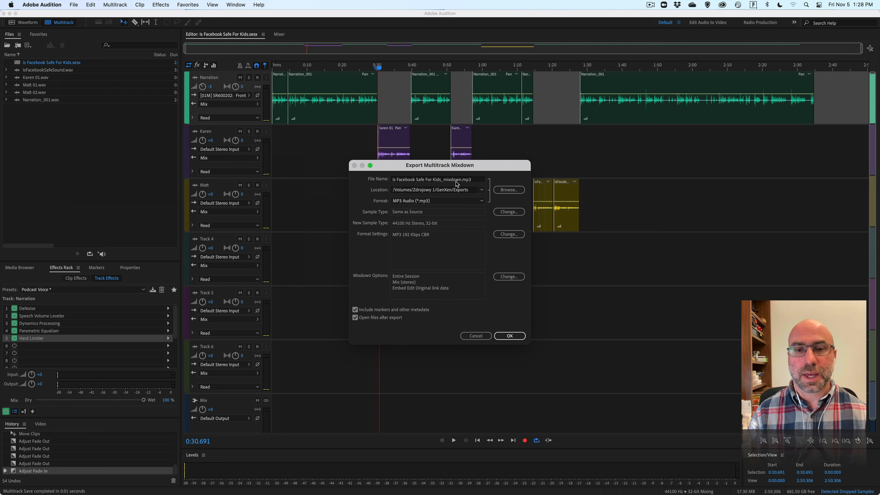
Browse for the mixdown's save location to the Demo folder inside Courses/CM563 on OneDrive.
click(502, 192)
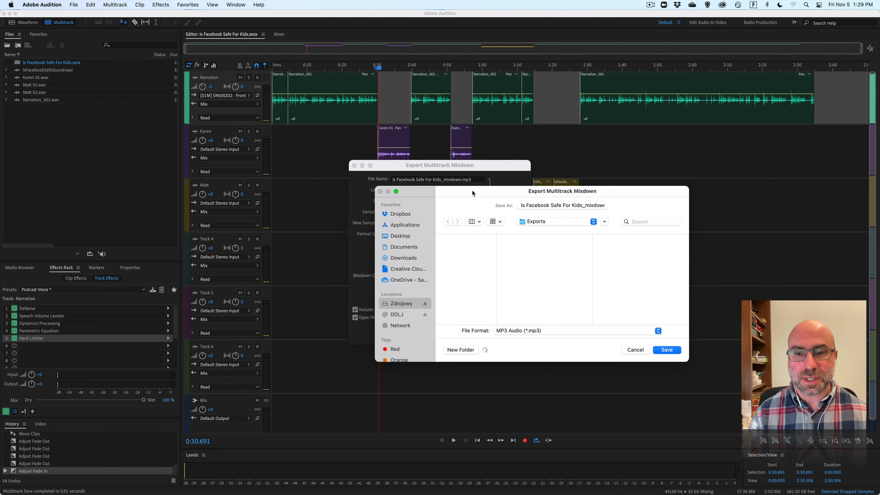
scroll(449, 280, down, 2)
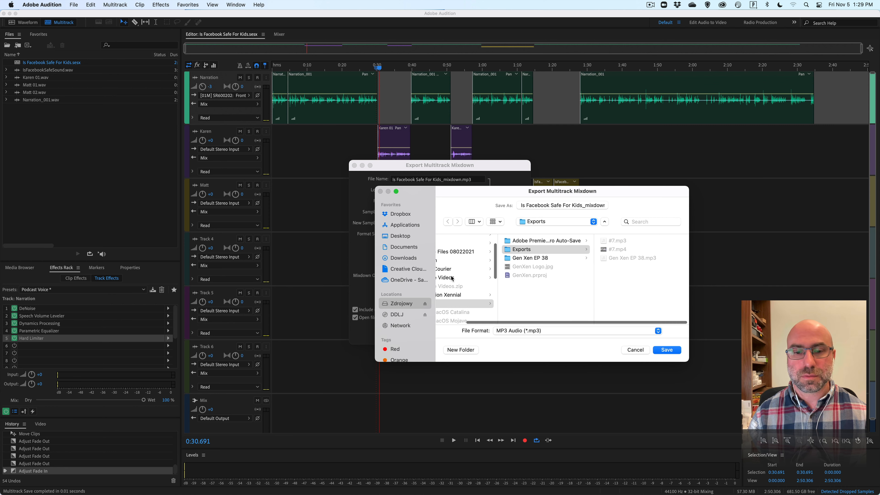
click(394, 280)
scroll(488, 280, down, 5)
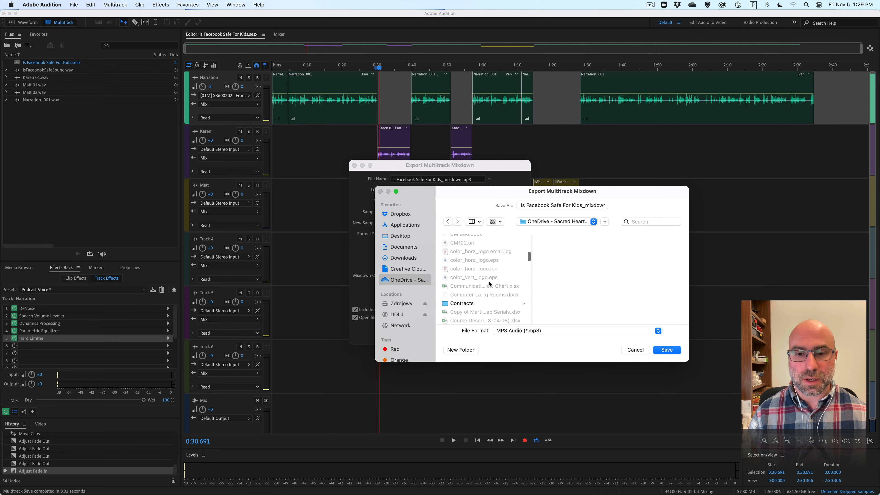
scroll(489, 280, up, 5)
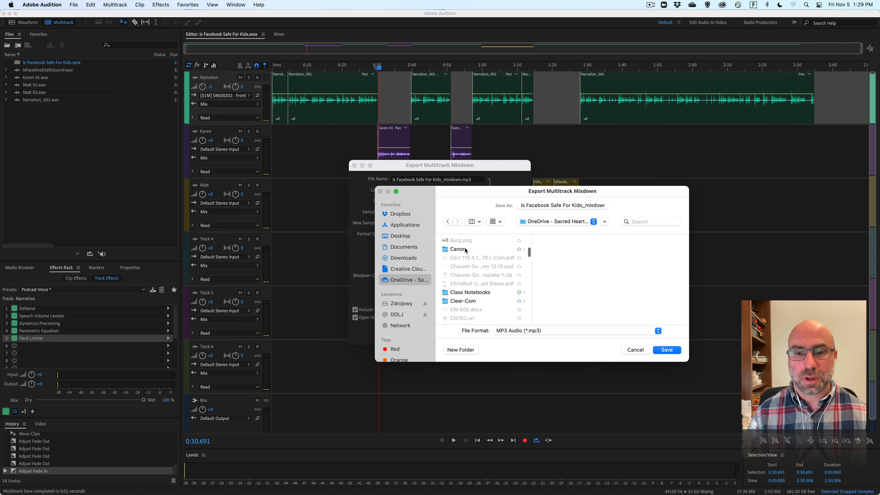
scroll(468, 261, down, 6)
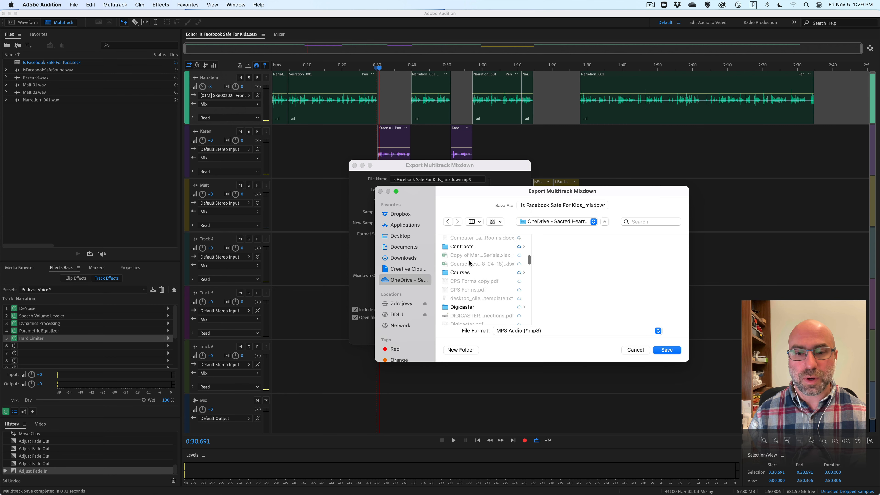
click(468, 261)
click(559, 301)
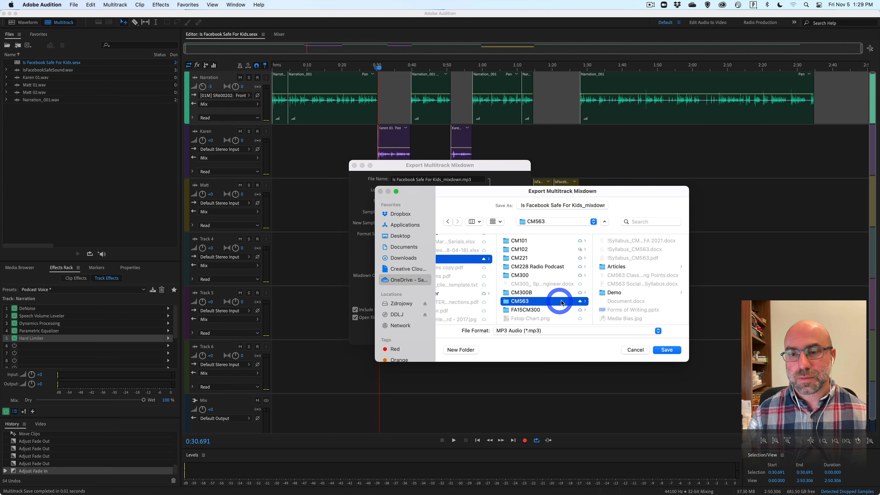
click(612, 295)
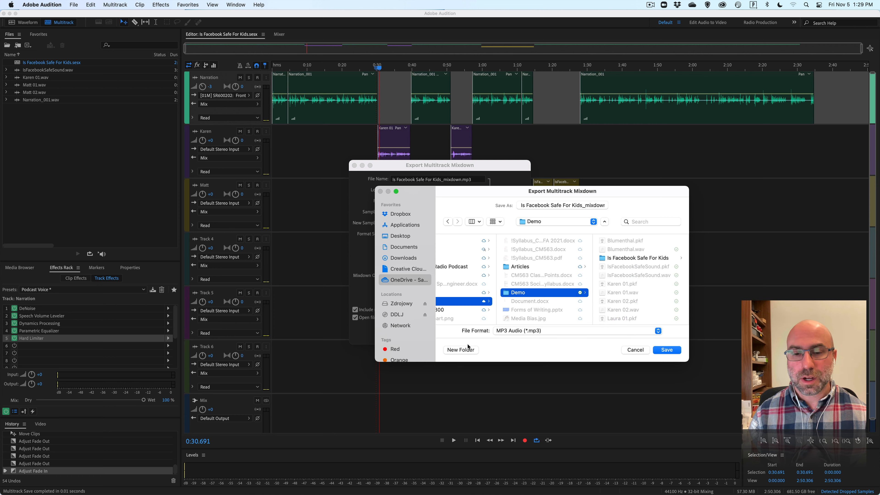
Create a folder named Exports inside Demo and set it as the mixdown's save location.
click(461, 350)
text(Exp)
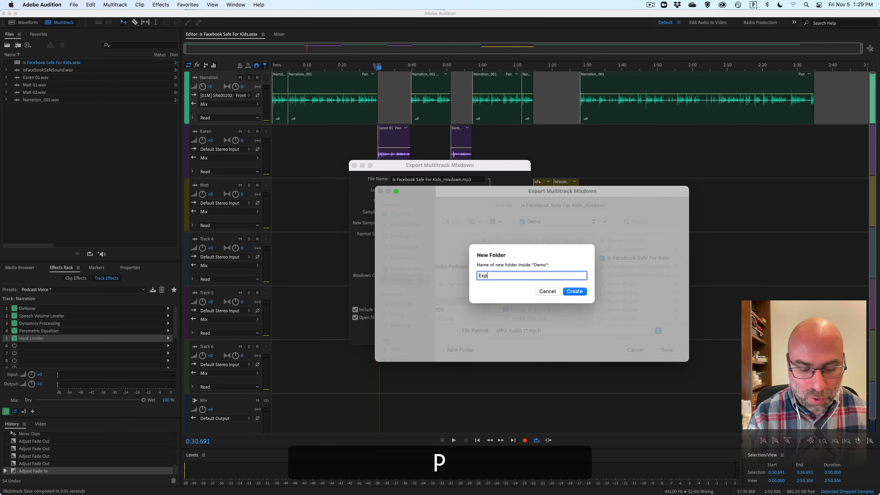
text(orts)
key(Return)
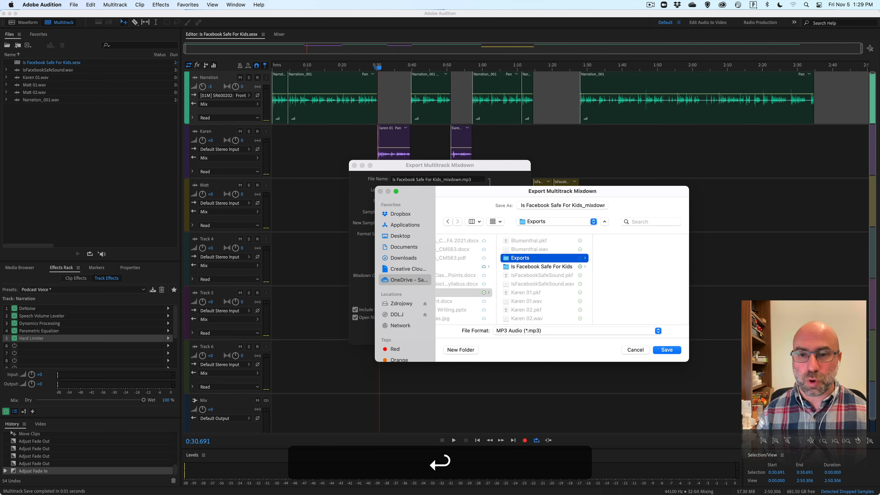
click(672, 351)
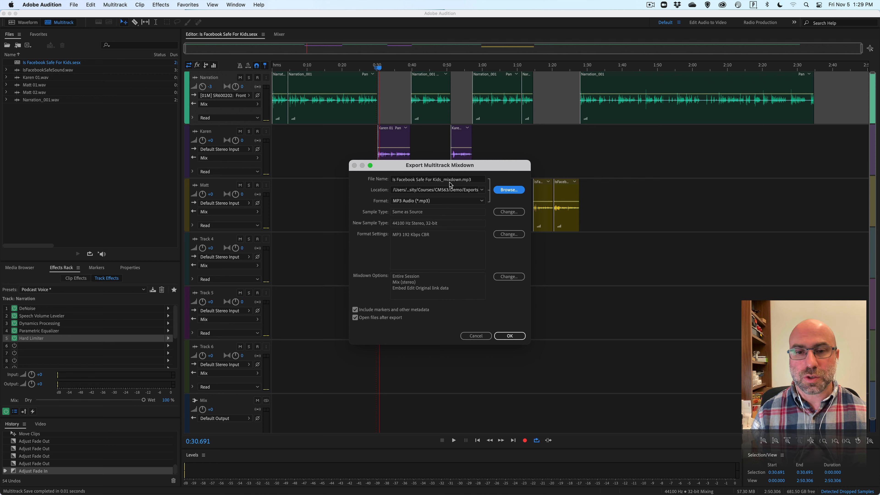
Export the mixdown as MP3 Audio under the file name Is Facebook Safe For Kids_mixdown.mp3, after reviewing the format choices.
drag(462, 181, 443, 181)
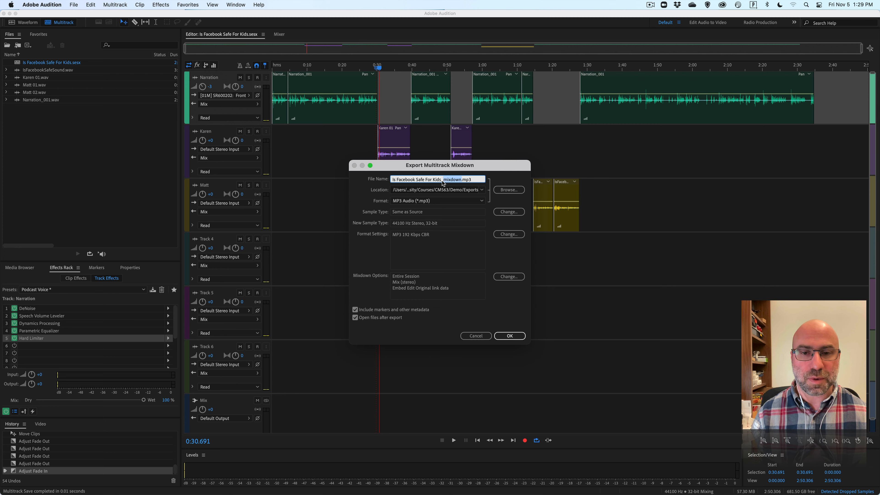
click(442, 181)
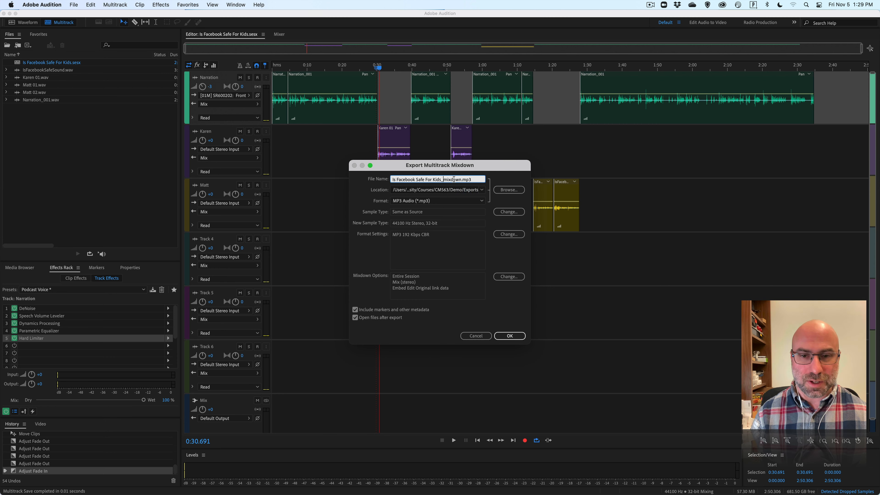
click(459, 200)
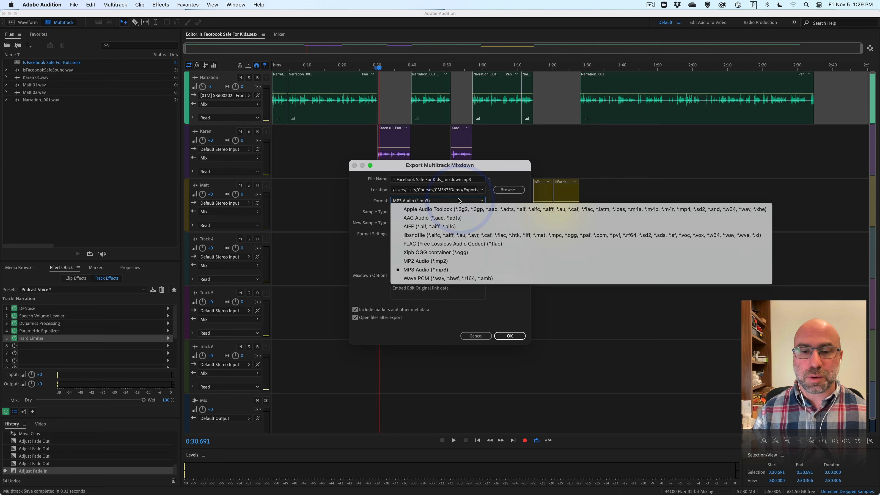
click(459, 202)
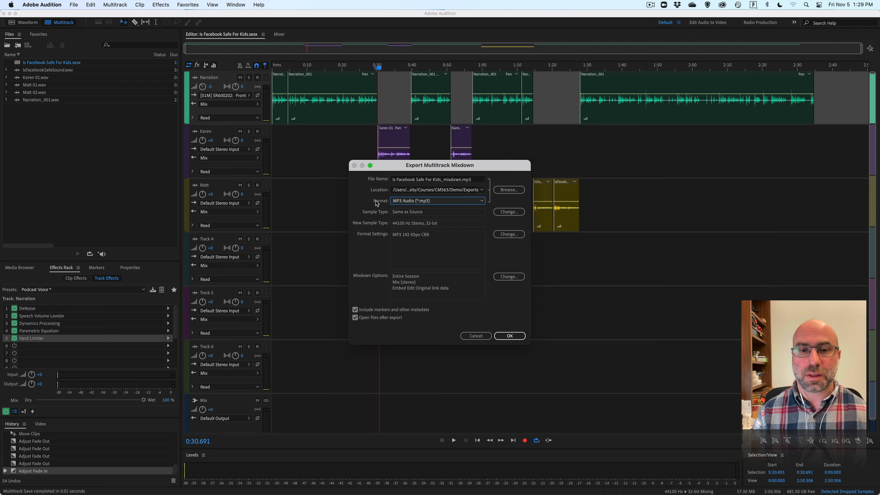
click(467, 204)
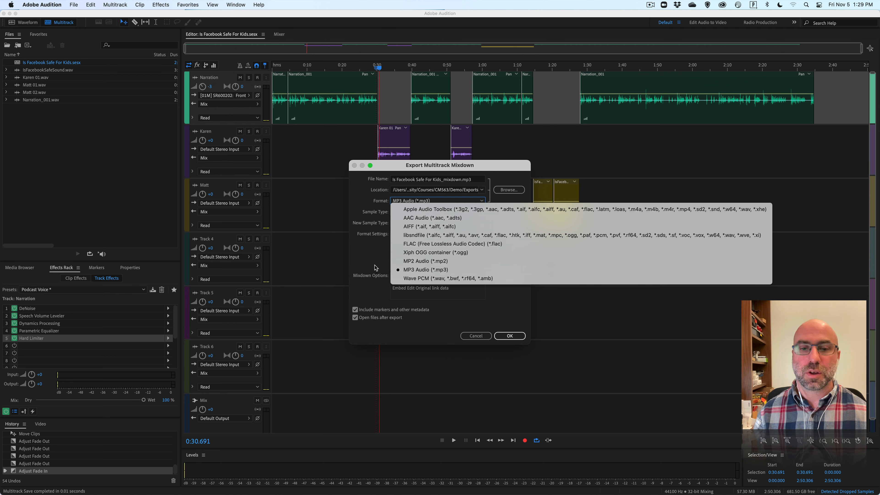
click(413, 270)
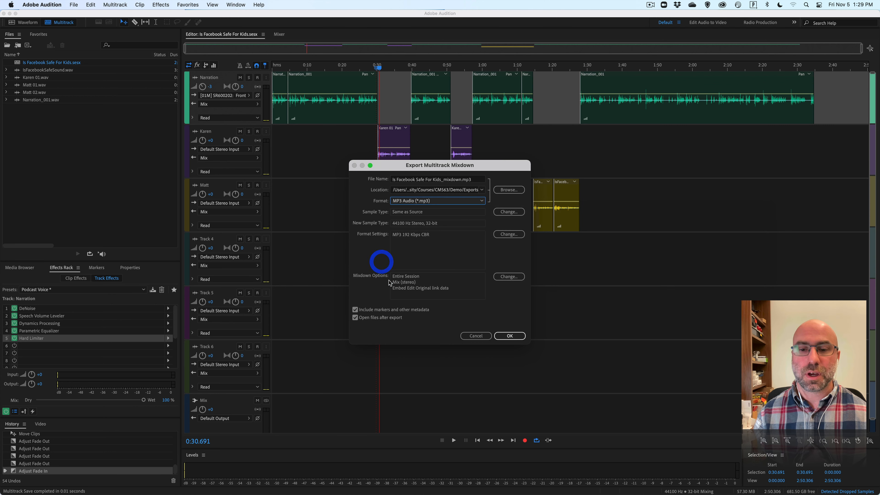
click(506, 336)
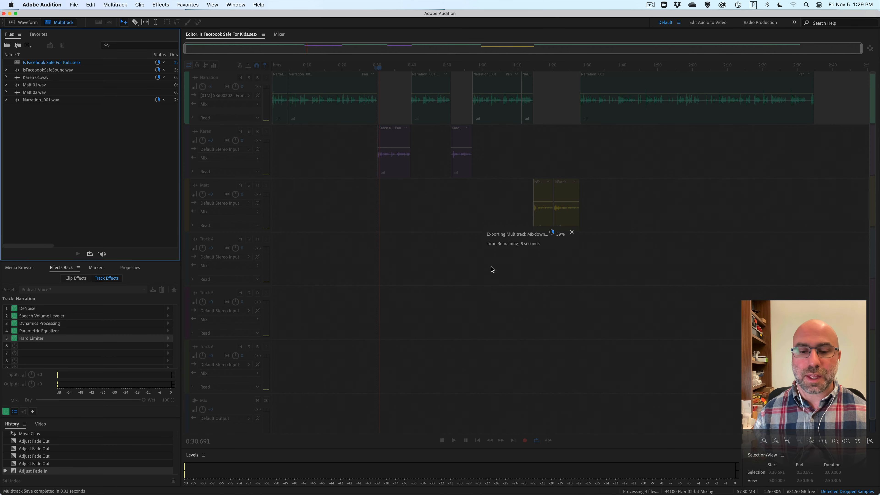
Switch to Finder, check Is Facebook Safe For Kids_mixdown.mp3 in the Exports folder, and close the Finder window.
mouse_move(365, 484)
click(251, 484)
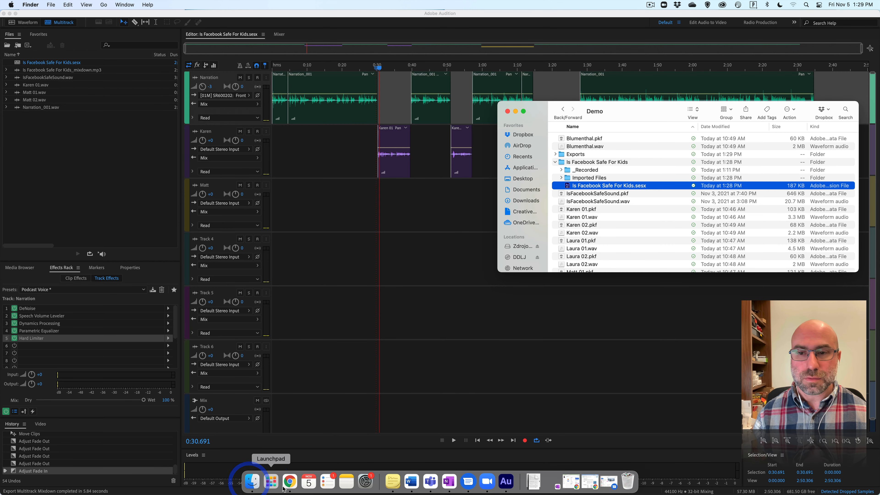
double_click(572, 155)
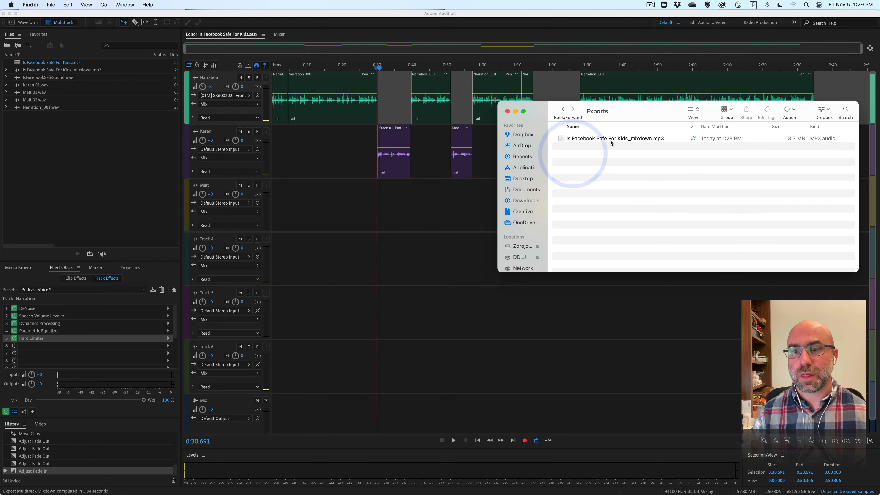
click(594, 140)
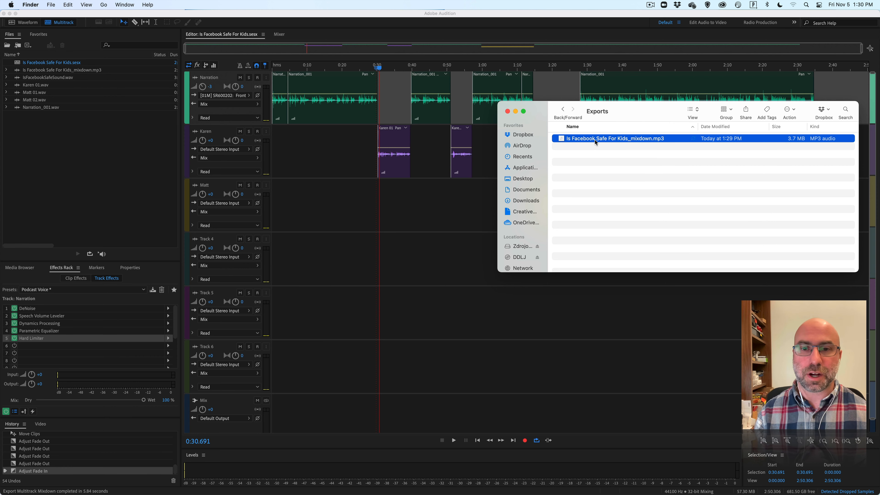
click(507, 111)
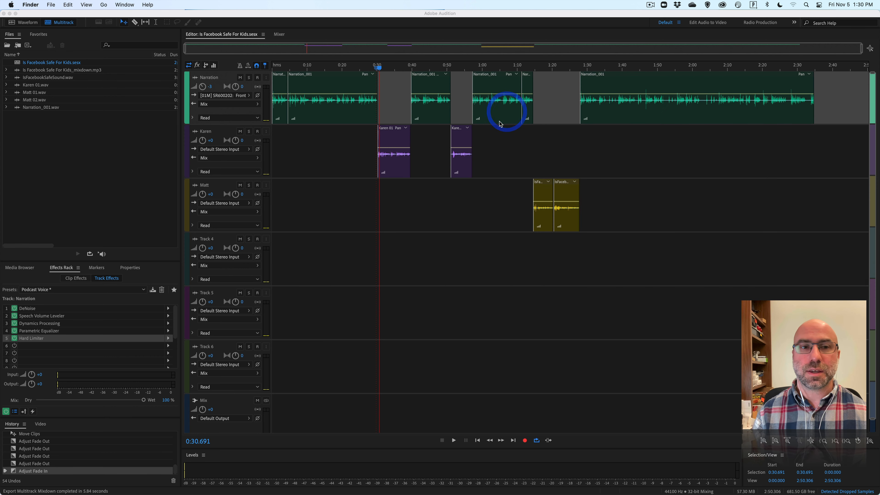